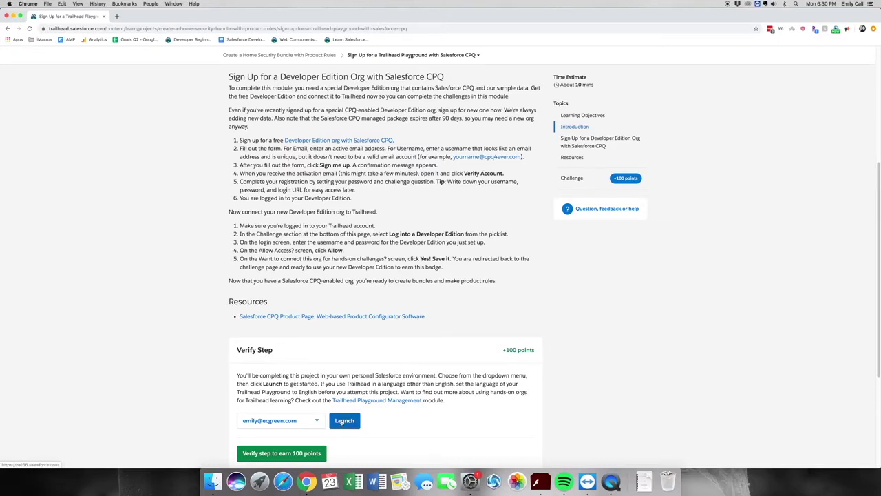
Step: Launch the connected Developer Edition org from the Verify Step section, keeping the current hands-on org selected
{"action": "left_click", "coordinate": [315, 420]}
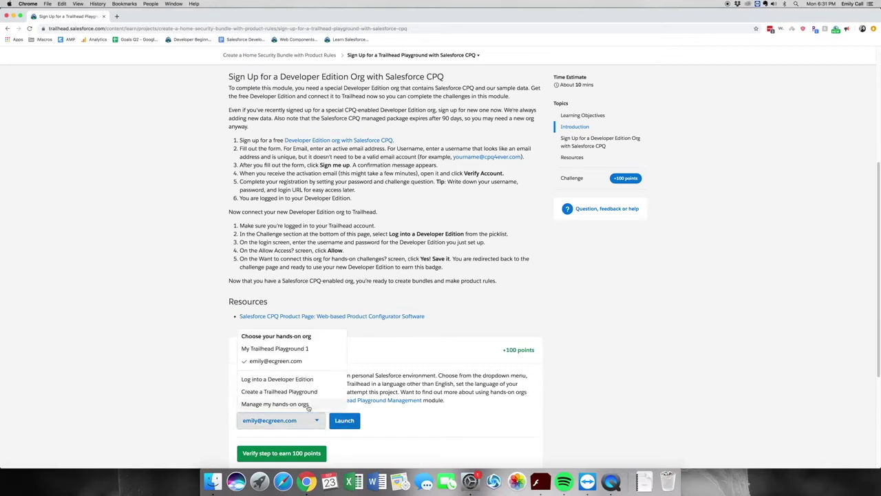
{"action": "left_click", "coordinate": [303, 363]}
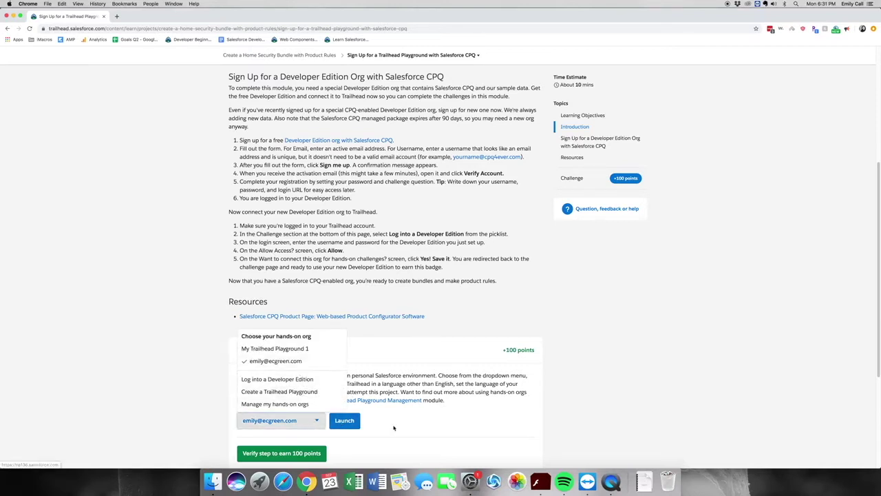
{"action": "left_click", "coordinate": [345, 420]}
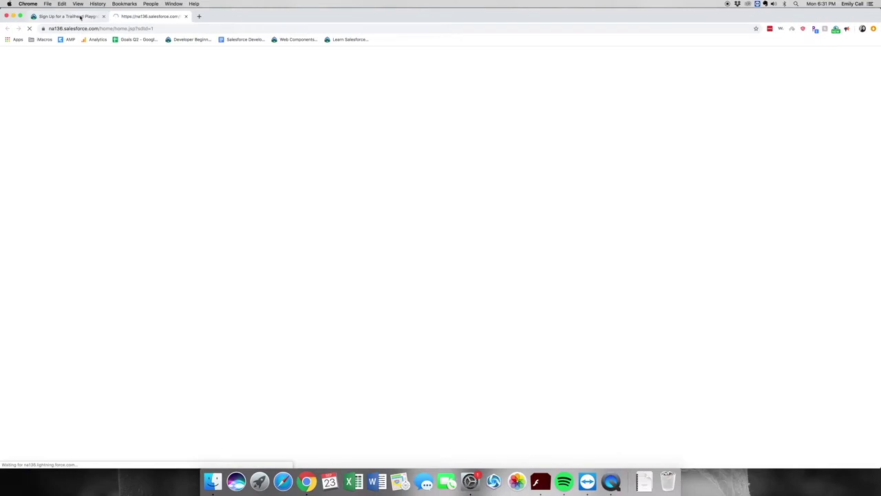
Step: Verify the Trailhead sign-up step, continue to Create a Configurable Bundle with Options and Features, and review its bundle instructions
{"action": "left_click", "coordinate": [80, 17]}
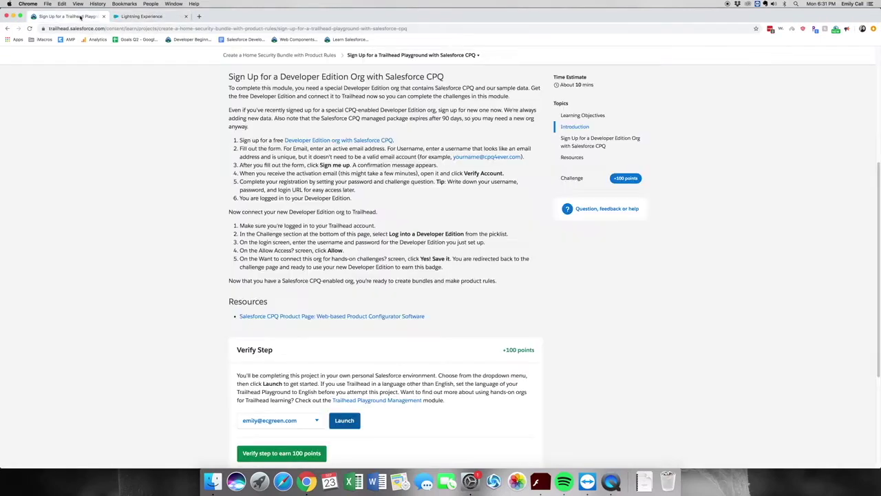
{"action": "left_click", "coordinate": [289, 453]}
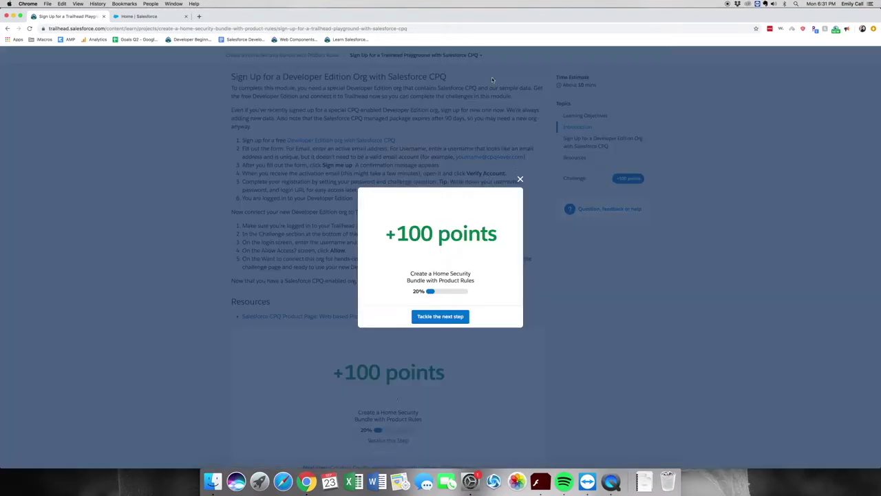
{"action": "left_click", "coordinate": [453, 326]}
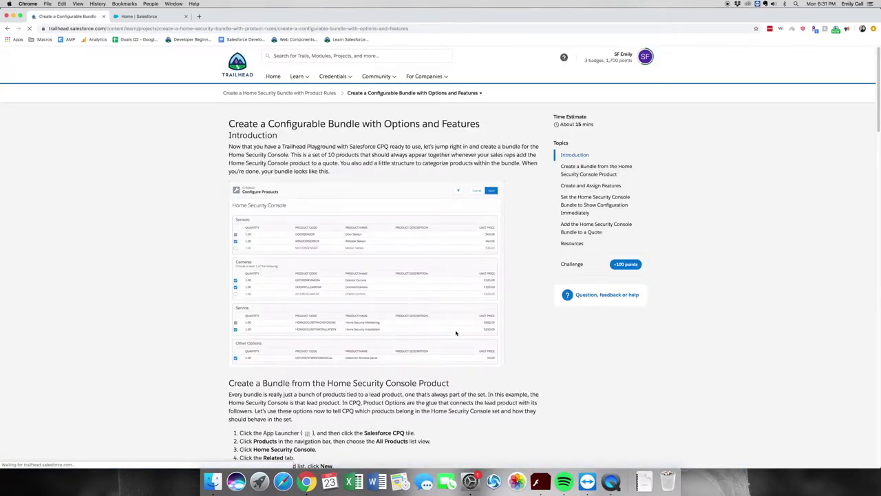
{"action": "scroll", "coordinate": [452, 309], "scroll_direction": "down", "scroll_amount": 5}
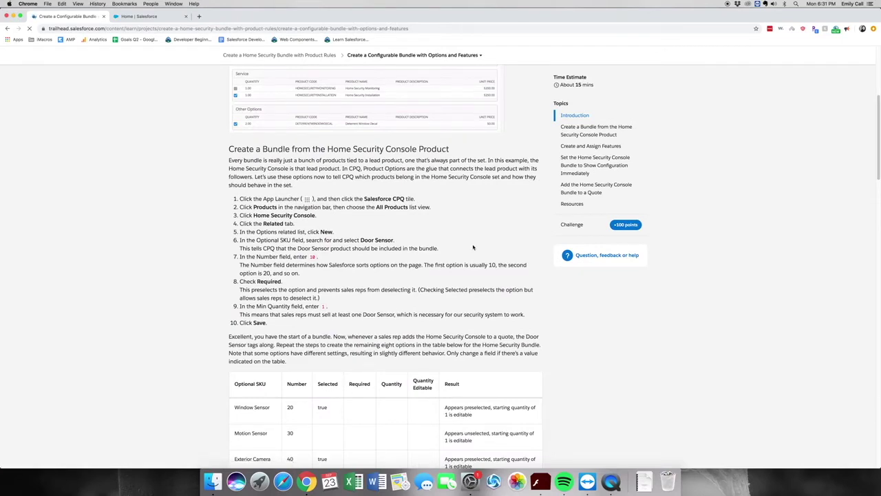
{"action": "scroll", "coordinate": [382, 276], "scroll_direction": "down", "scroll_amount": 5}
{"action": "scroll", "coordinate": [382, 209], "scroll_direction": "up", "scroll_amount": 10}
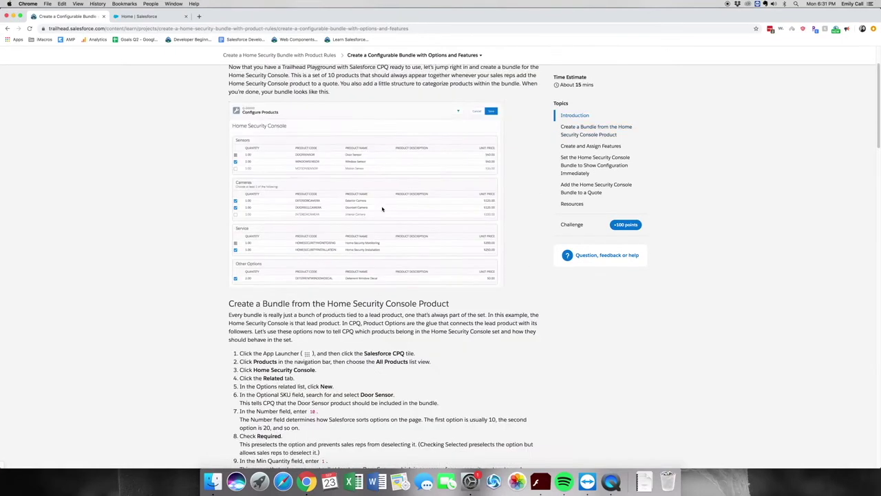
{"action": "scroll", "coordinate": [383, 209], "scroll_direction": "down", "scroll_amount": 5}
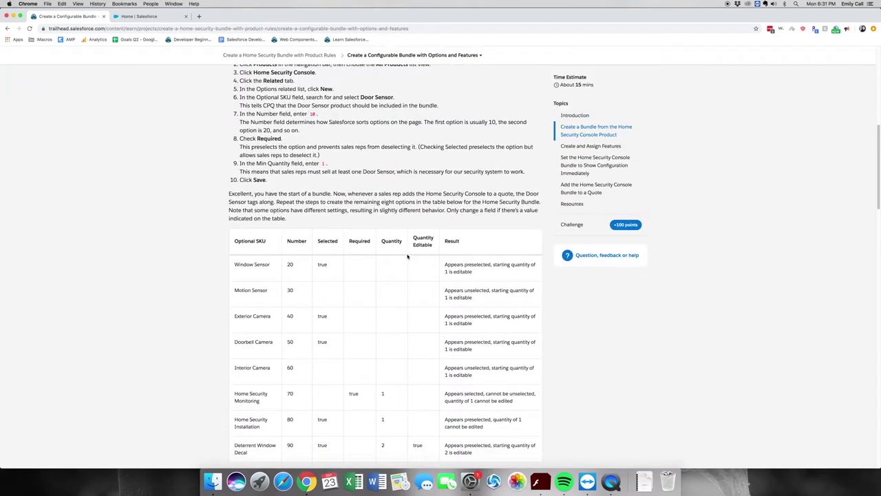
Step: Switch to the Salesforce CPQ org and show the All Products list view of Products
{"action": "left_click", "coordinate": [169, 16]}
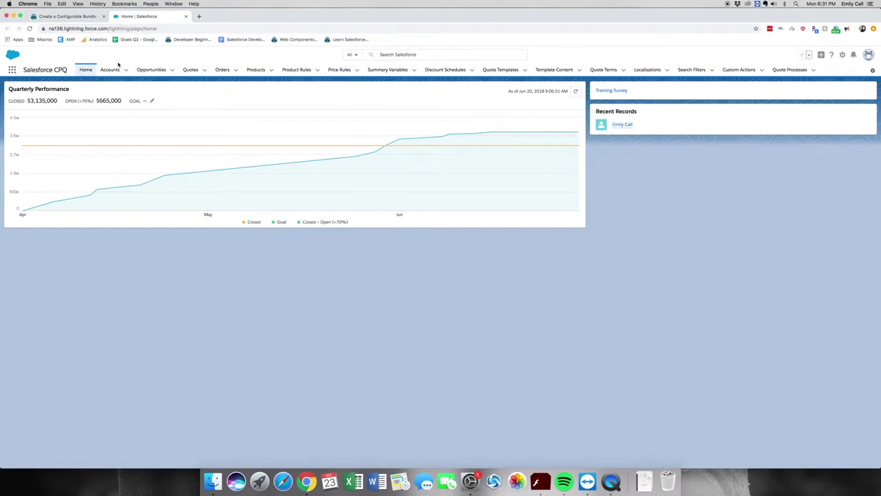
{"action": "left_click", "coordinate": [255, 70]}
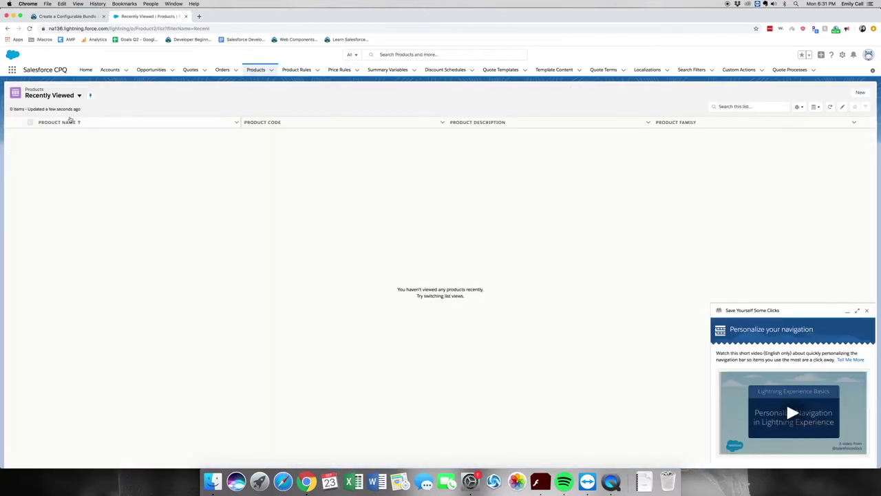
{"action": "left_click", "coordinate": [67, 98]}
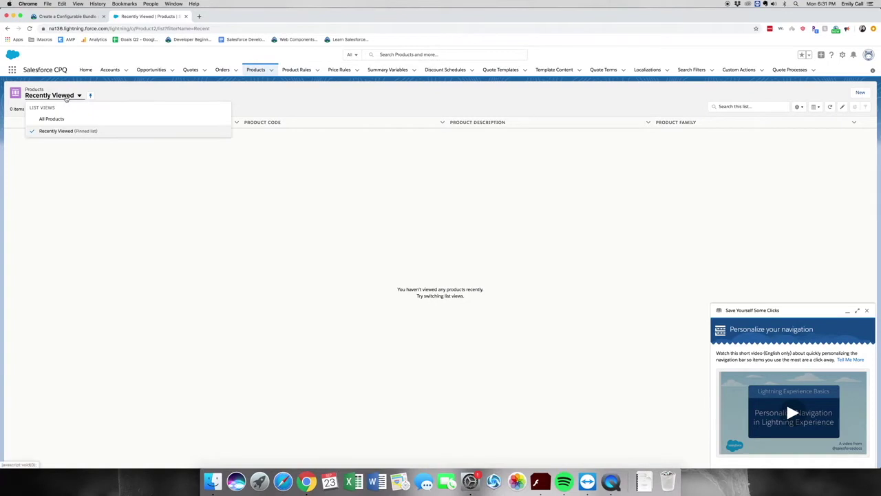
{"action": "left_click", "coordinate": [65, 120]}
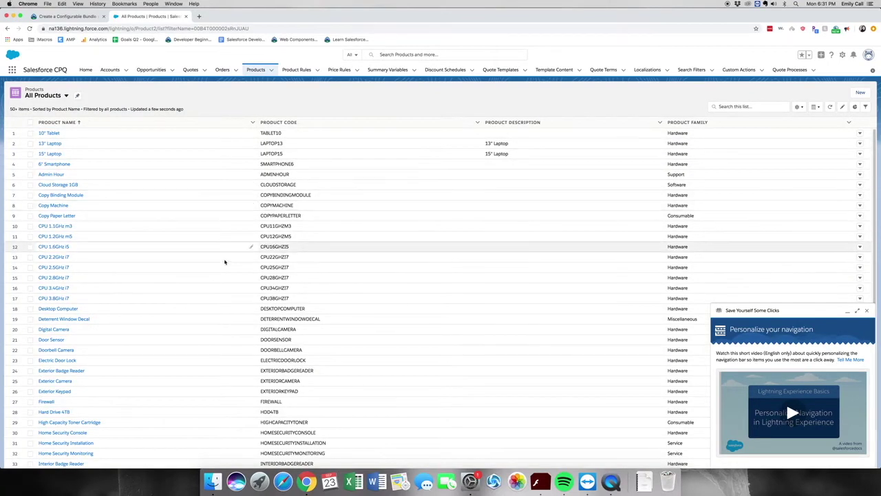
Step: Open the Home Security Console product record and show its related lists
{"action": "scroll", "coordinate": [207, 379], "scroll_direction": "down", "scroll_amount": 2}
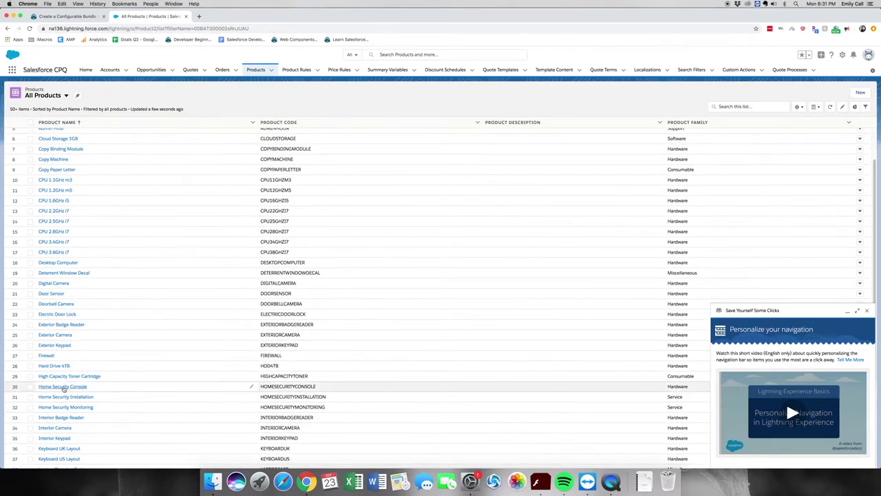
{"action": "left_click", "coordinate": [64, 387]}
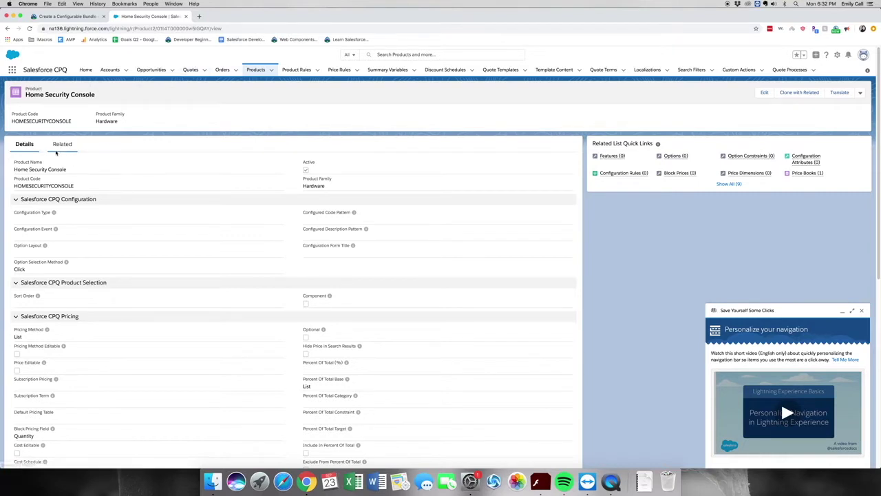
{"action": "left_click", "coordinate": [62, 144]}
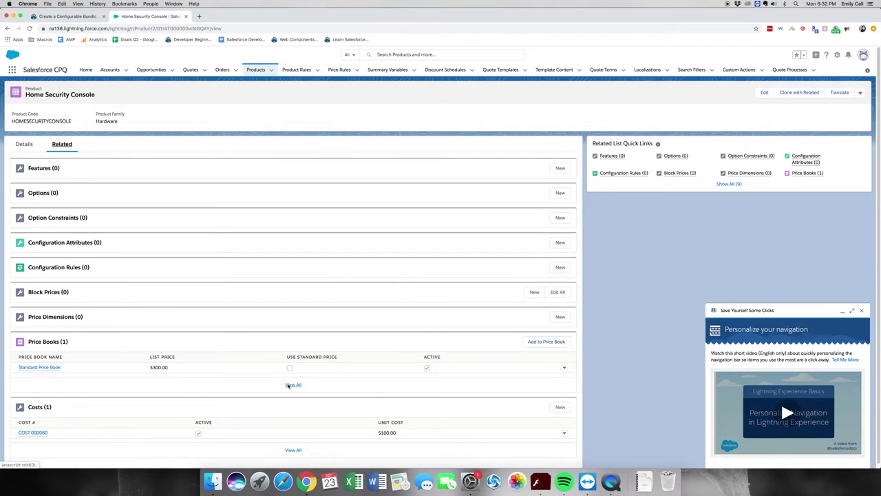
Step: Create a new product option for Home Security Console with Optional SKU Door Sensor and Number 10
{"action": "scroll", "coordinate": [117, 323], "scroll_direction": "down", "scroll_amount": 1}
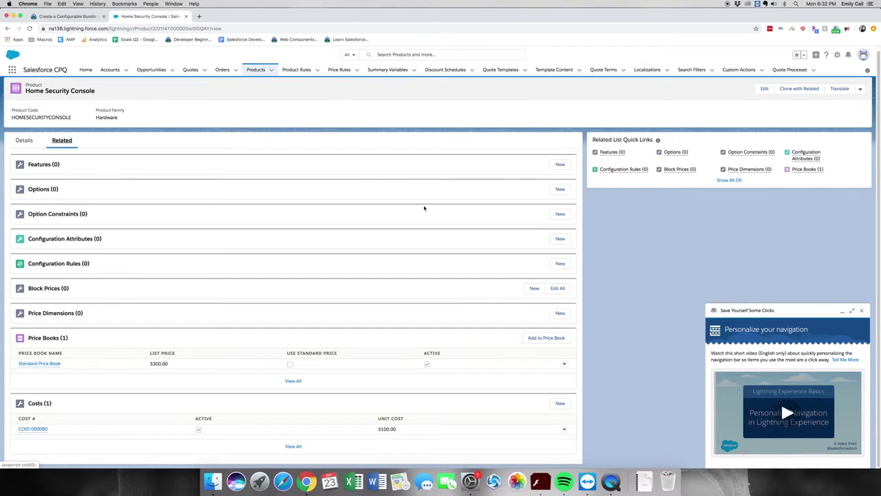
{"action": "left_click", "coordinate": [562, 190]}
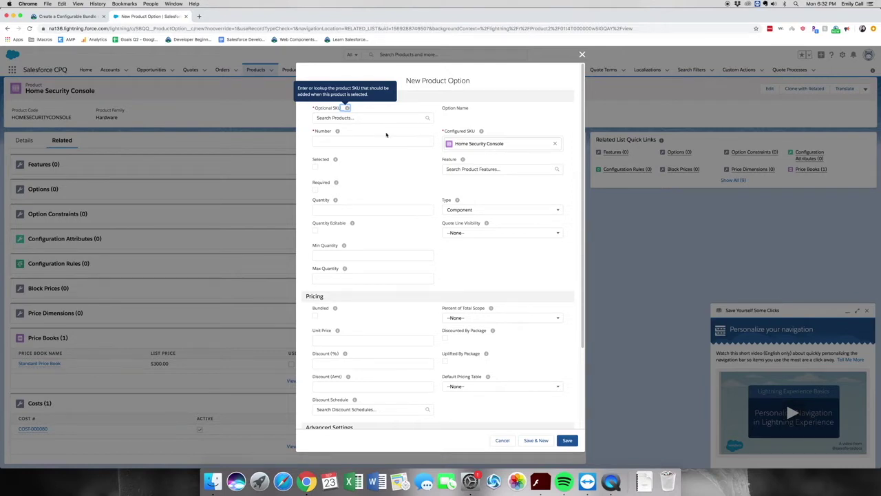
{"action": "left_click", "coordinate": [386, 118]}
{"action": "type", "text": "Door sens"}
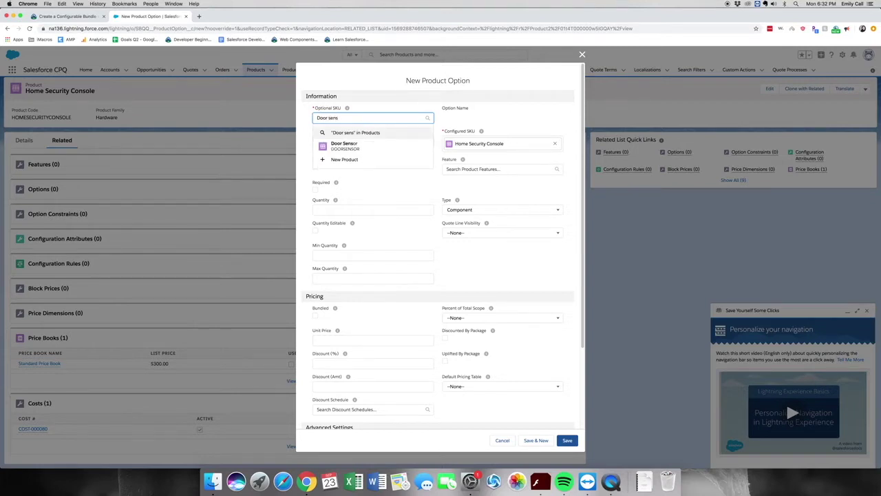
{"action": "left_click", "coordinate": [344, 145]}
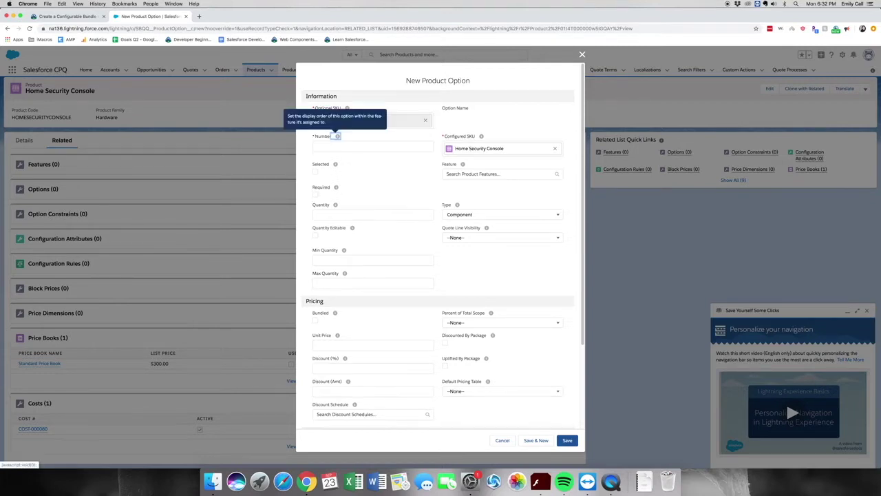
{"action": "left_click", "coordinate": [342, 146]}
{"action": "type", "text": "10"}
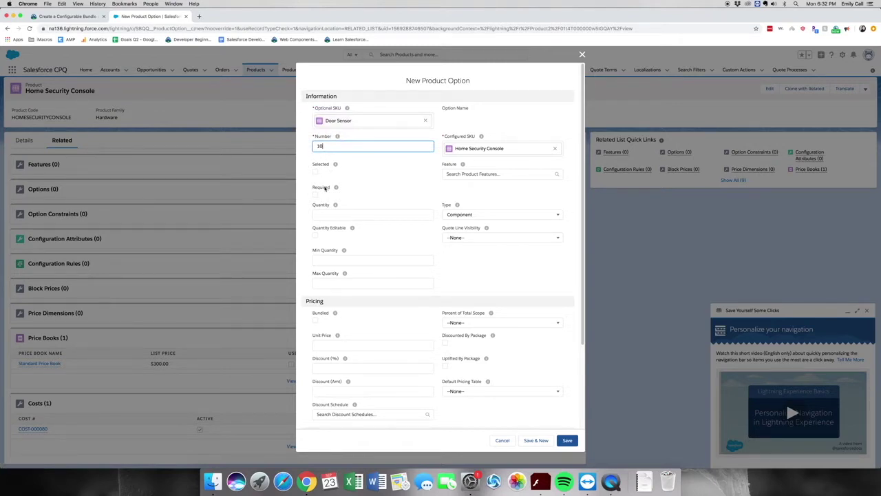
Step: Mark the Door Sensor option as Required, set its Min Quantity to 1, and save it
{"action": "left_click", "coordinate": [315, 194]}
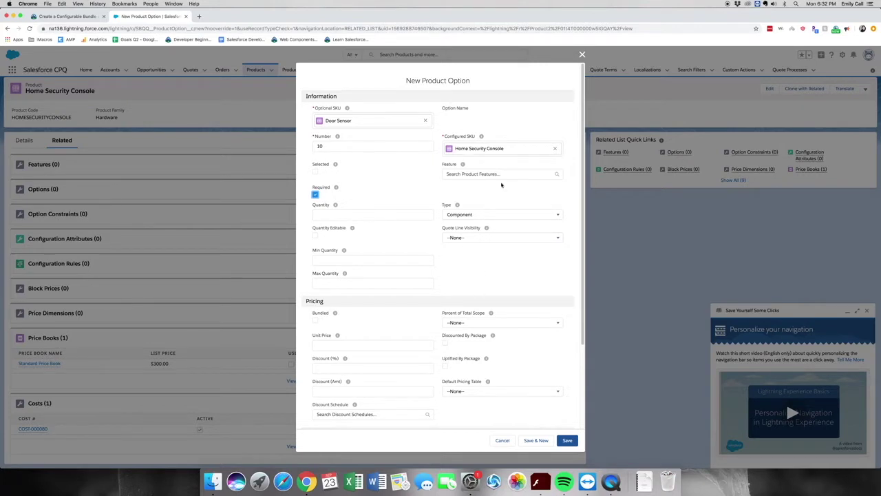
{"action": "left_click", "coordinate": [395, 261]}
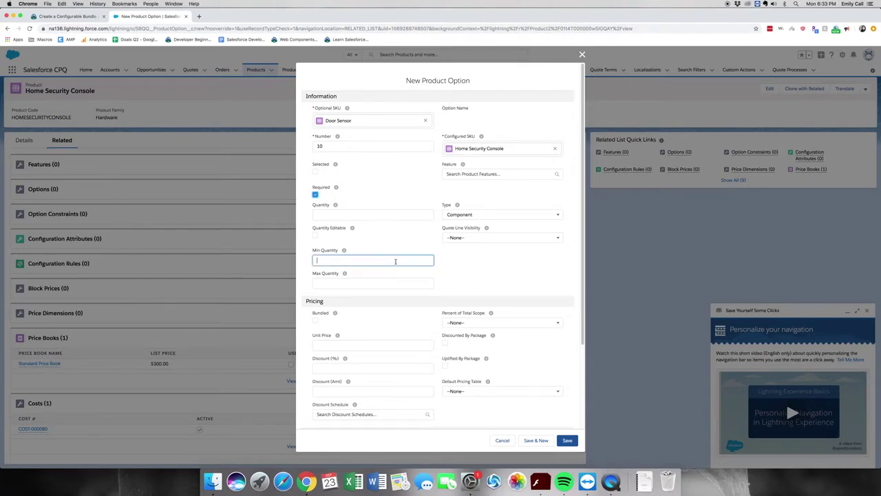
{"action": "type", "text": "1"}
{"action": "left_click", "coordinate": [467, 264]}
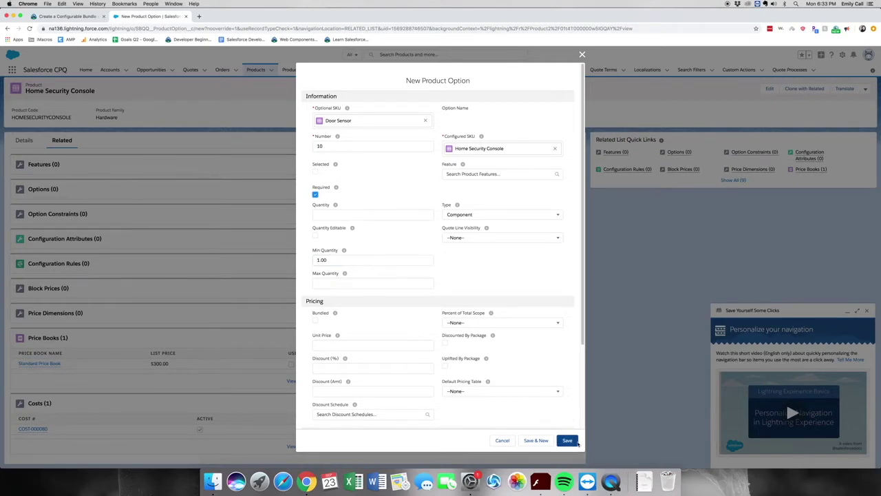
{"action": "left_click", "coordinate": [568, 441]}
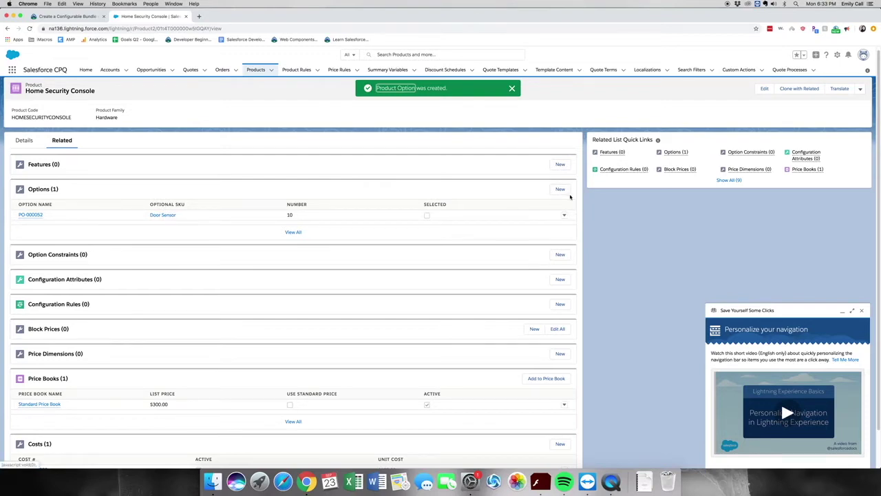
Step: Start another Home Security Console product option and choose Window Sensor as its Optional SKU
{"action": "left_click", "coordinate": [569, 191]}
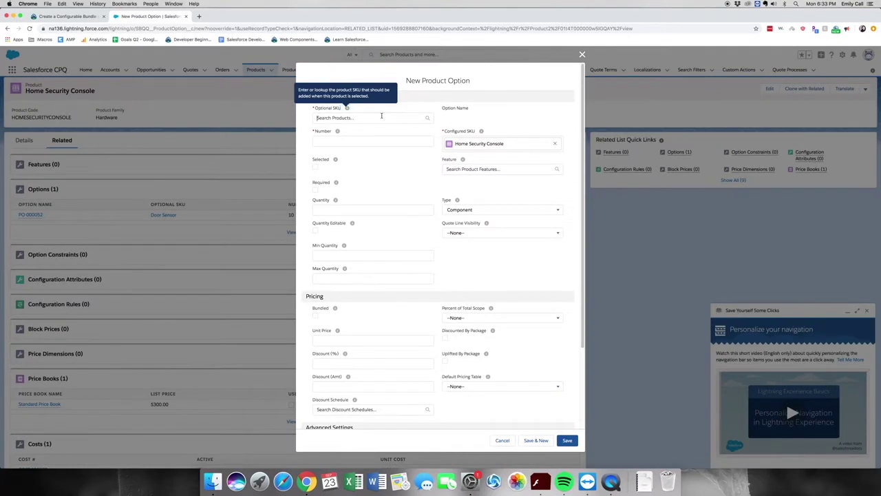
{"action": "left_click", "coordinate": [381, 117]}
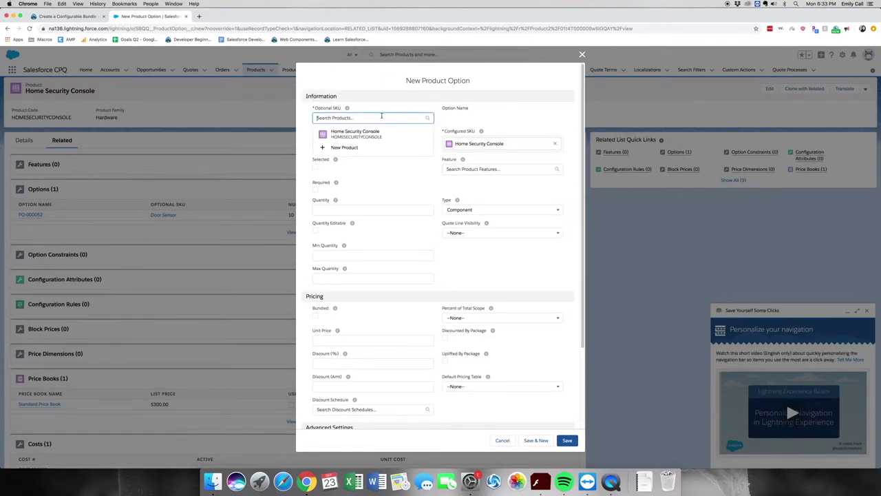
{"action": "type", "text": "W"}
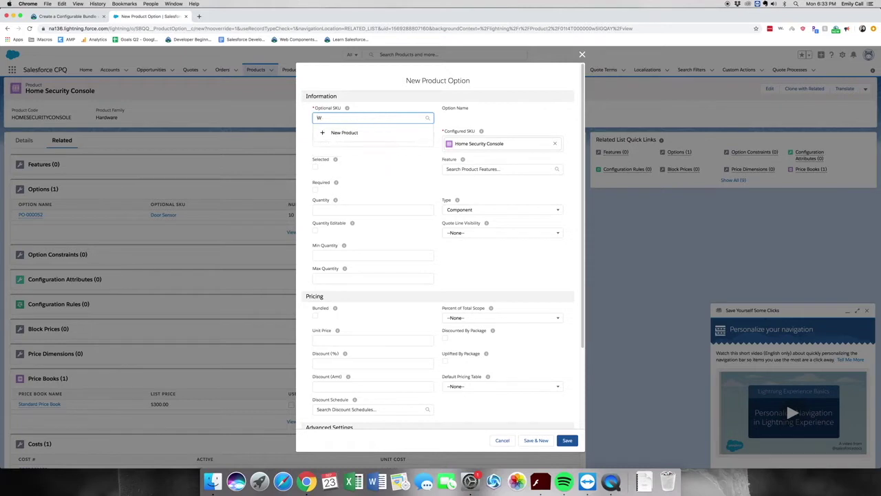
{"action": "type", "text": "idoww"}
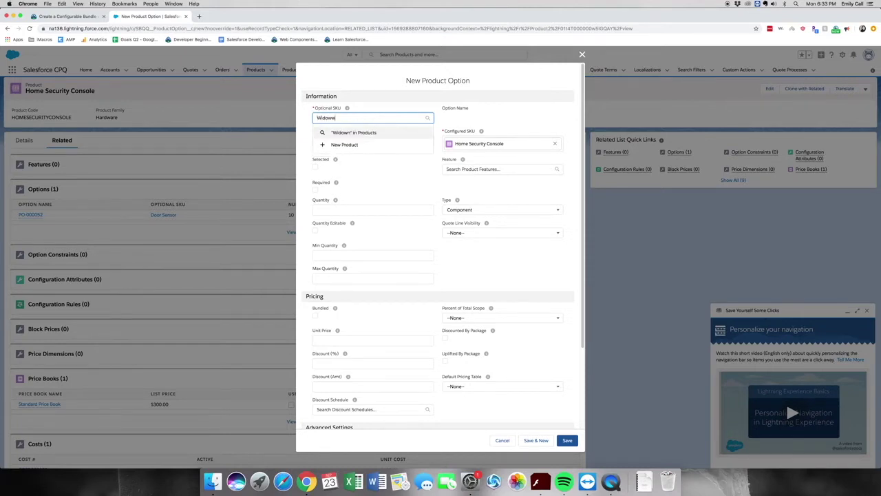
{"action": "key", "text": "BackSpace"}
{"action": "key", "text": "BackSpace"}
{"action": "key", "text": "BackSpace"}
{"action": "key", "text": "BackSpace"}
{"action": "type", "text": "nd"}
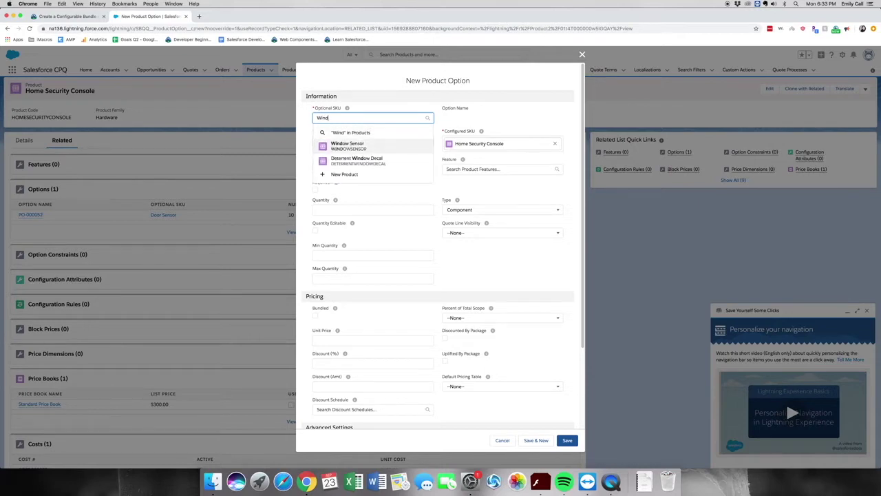
{"action": "left_click", "coordinate": [348, 146]}
Step: Set the Window Sensor option's Number to 20, mark it as Selected, and save it
{"action": "left_click", "coordinate": [371, 146]}
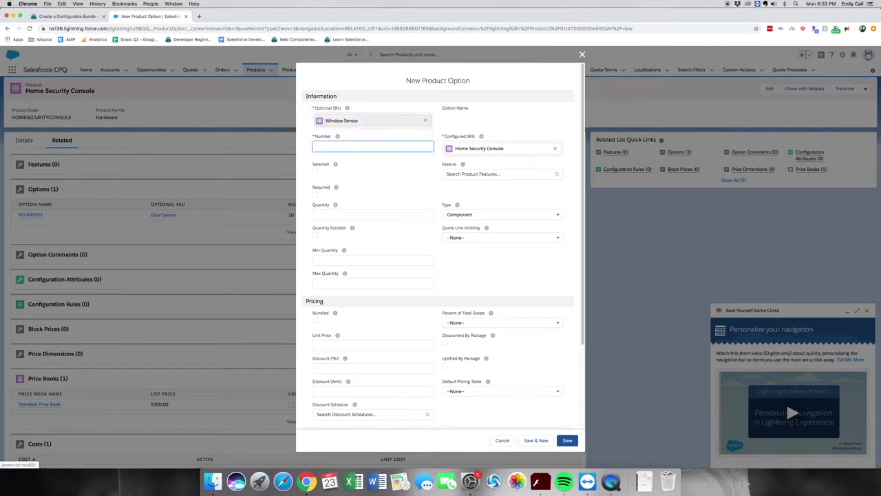
{"action": "key", "text": "Tab"}
{"action": "key", "text": "Tab"}
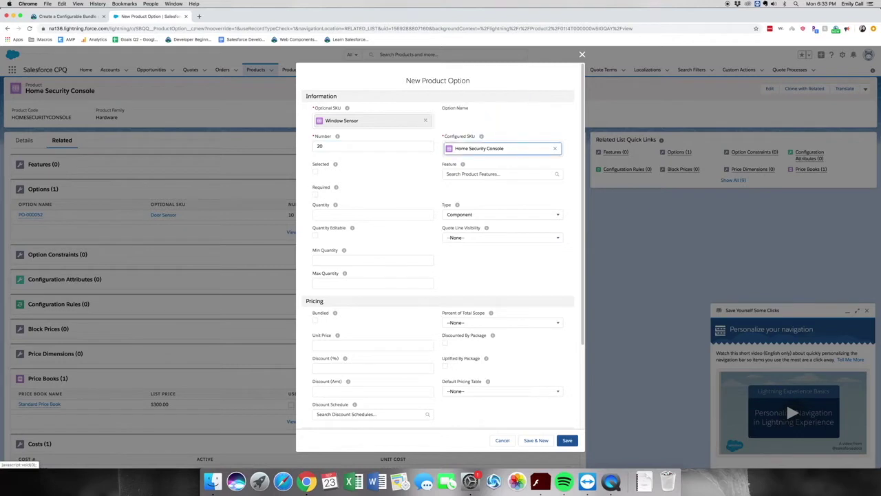
{"action": "left_click", "coordinate": [316, 171]}
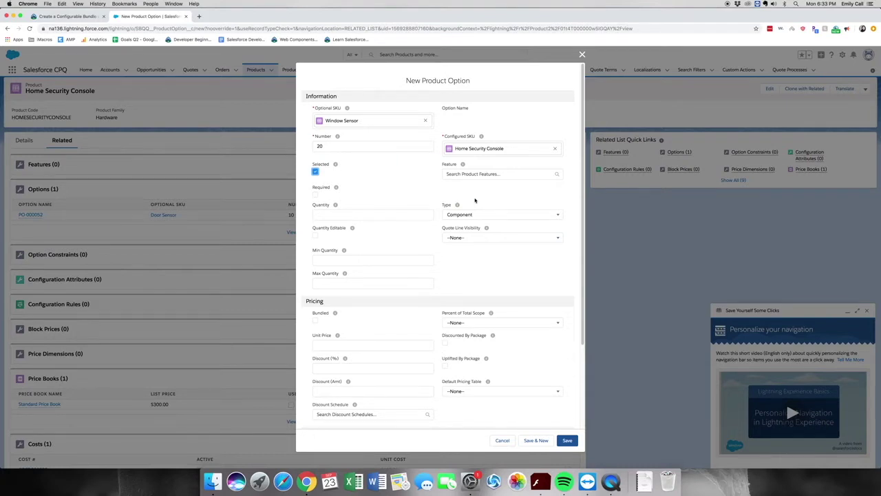
{"action": "left_click", "coordinate": [577, 444]}
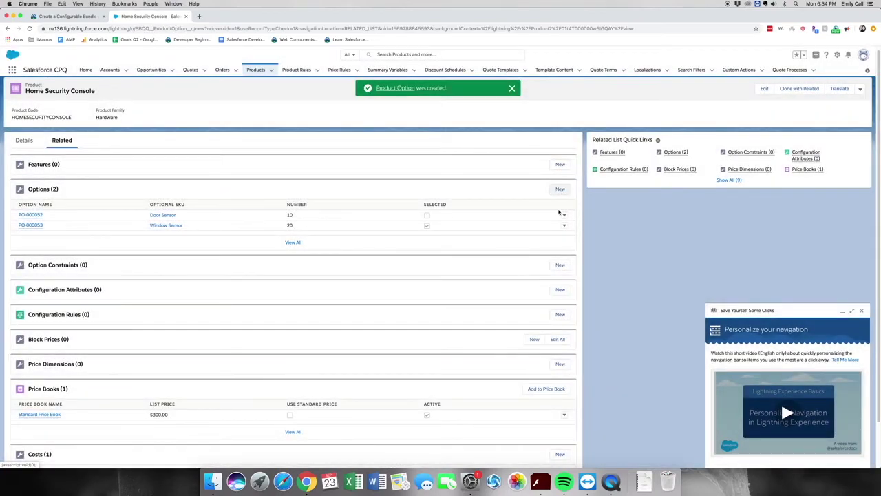
Step: Create a Home Security Console product option with Optional SKU Motion Sensor and Number 30, and save it
{"action": "left_click", "coordinate": [560, 189]}
{"action": "left_click", "coordinate": [367, 118]}
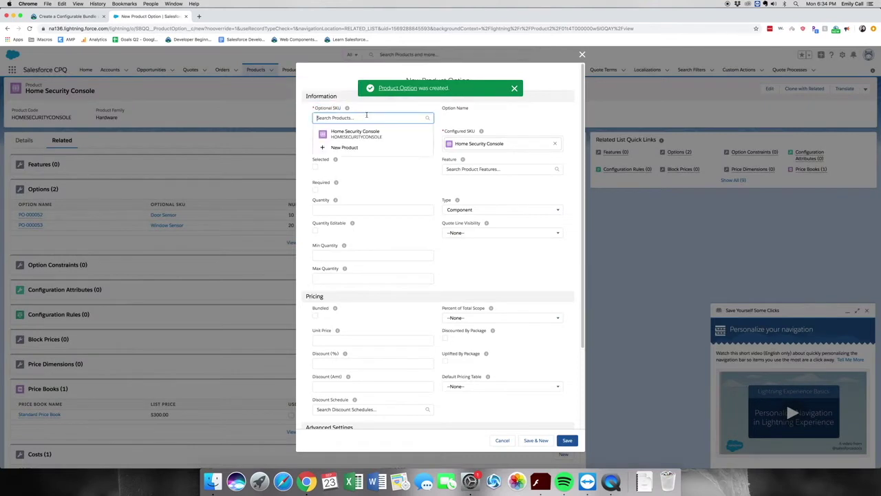
{"action": "type", "text": "M"}
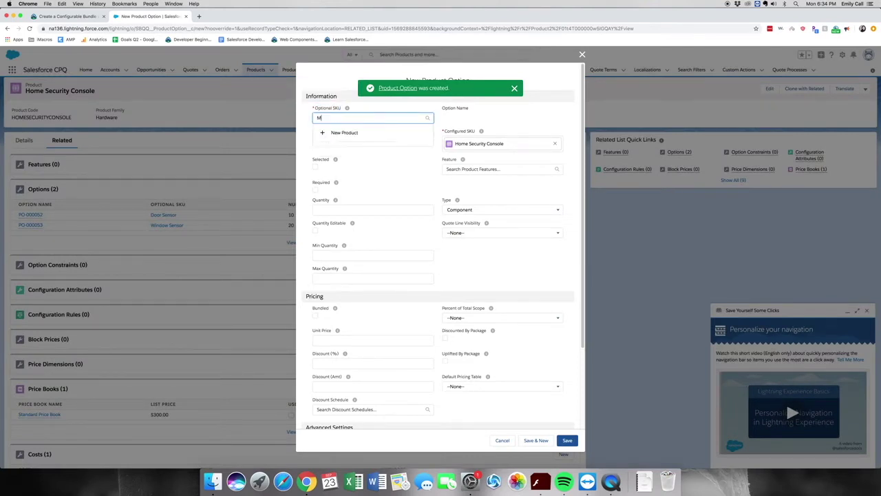
{"action": "type", "text": "otion"}
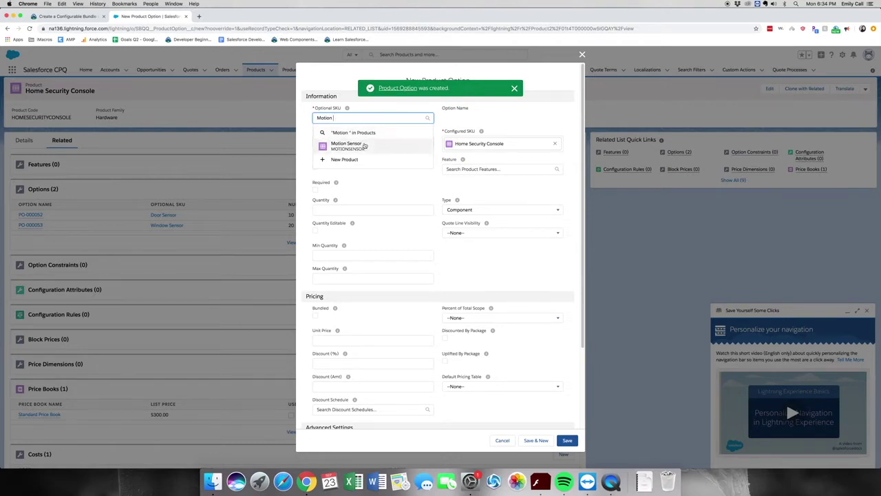
{"action": "left_click", "coordinate": [366, 145]}
{"action": "left_click", "coordinate": [373, 149]}
{"action": "type", "text": "30"}
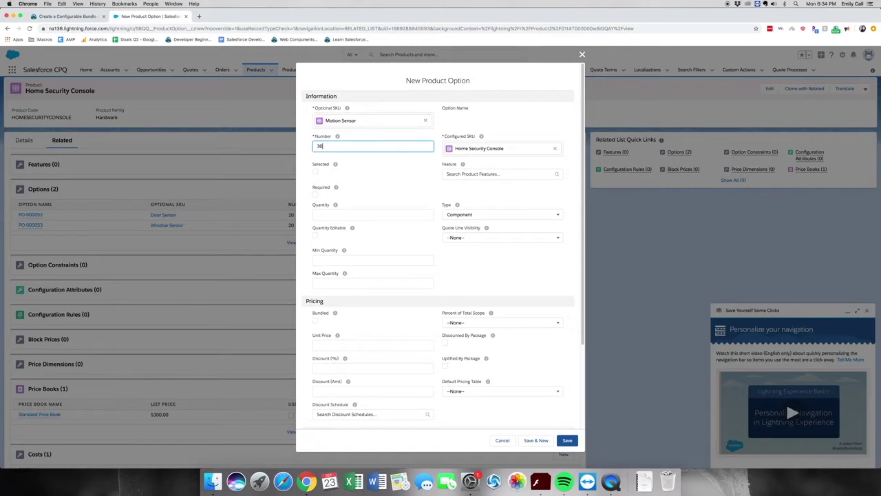
{"action": "left_click", "coordinate": [567, 441]}
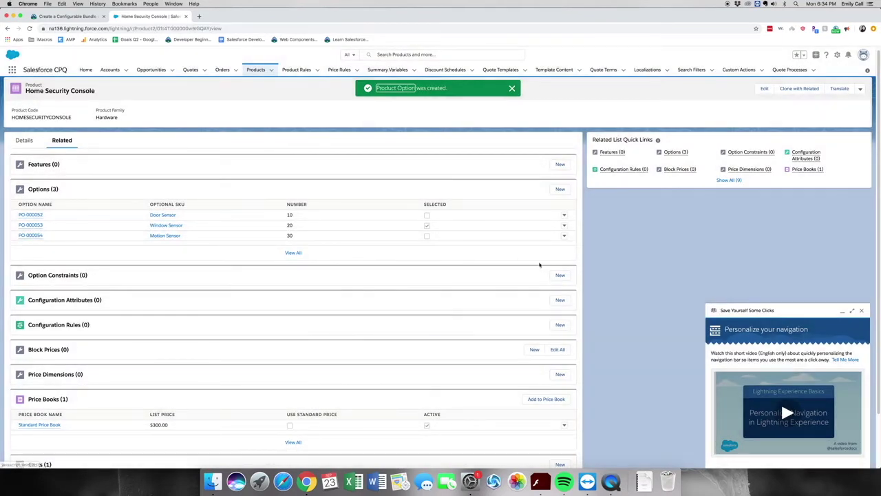
Step: Create an Exterior Camera product option with Number 40, mark it as Selected, and save it while starting another new option
{"action": "left_click", "coordinate": [560, 189]}
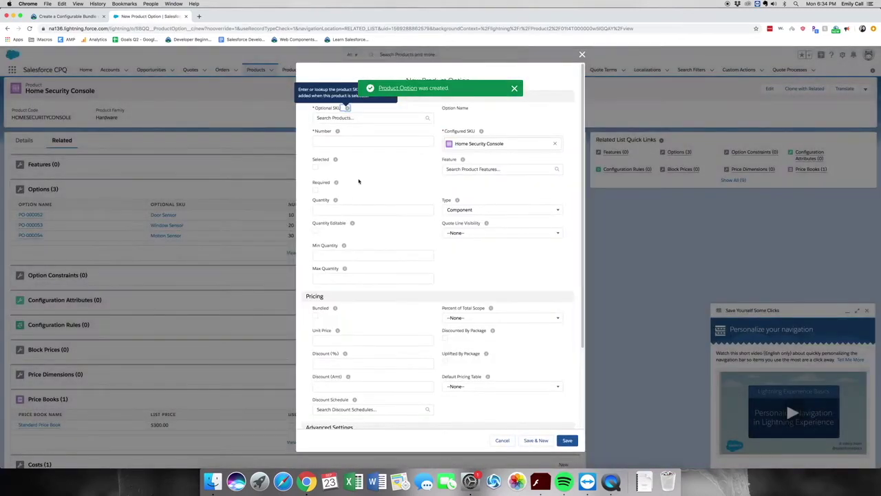
{"action": "left_click", "coordinate": [352, 118]}
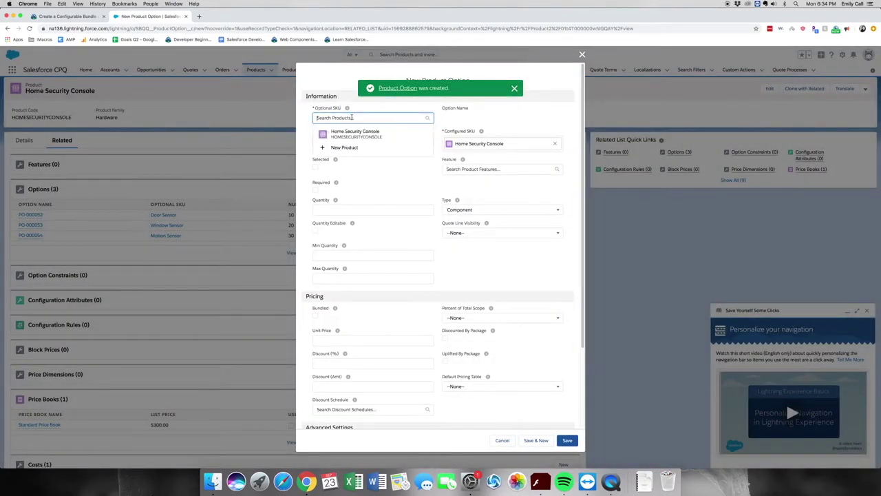
{"action": "type", "text": "Hxt"}
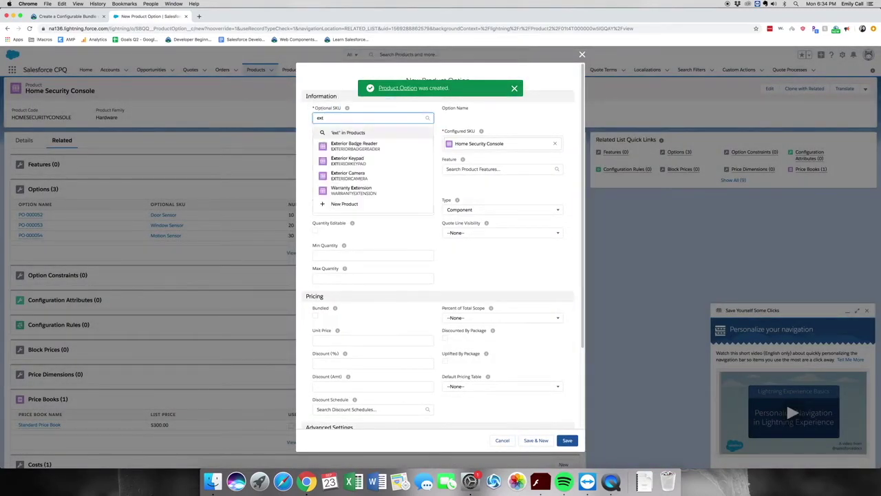
{"action": "key", "text": "Down"}
{"action": "key", "text": "Down"}
{"action": "key", "text": "Down"}
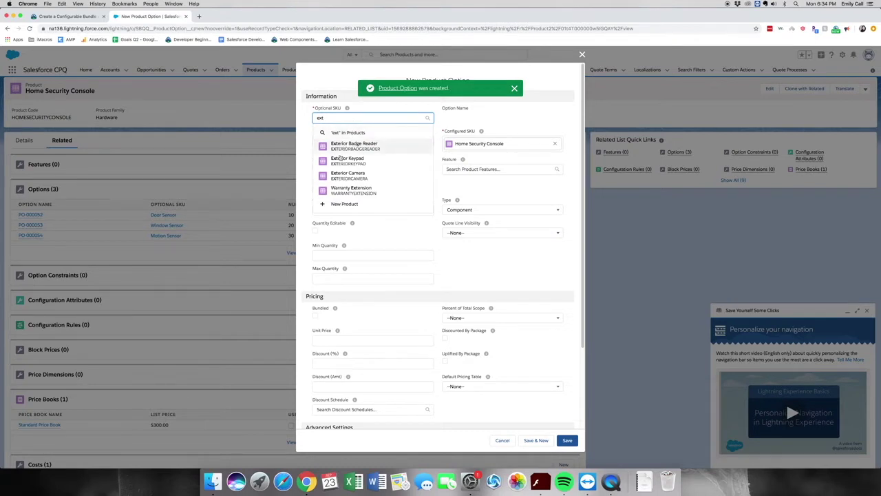
{"action": "key", "text": "Return"}
{"action": "left_click", "coordinate": [339, 148]}
{"action": "type", "text": "40"}
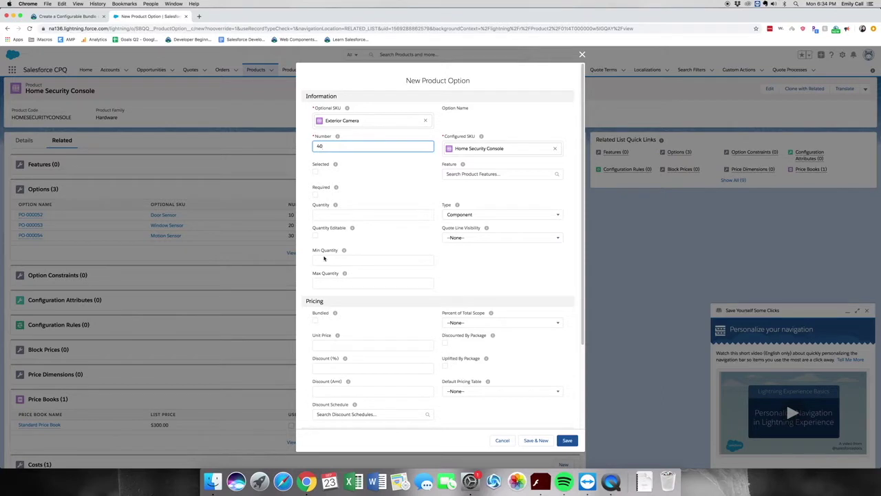
{"action": "left_click", "coordinate": [316, 171]}
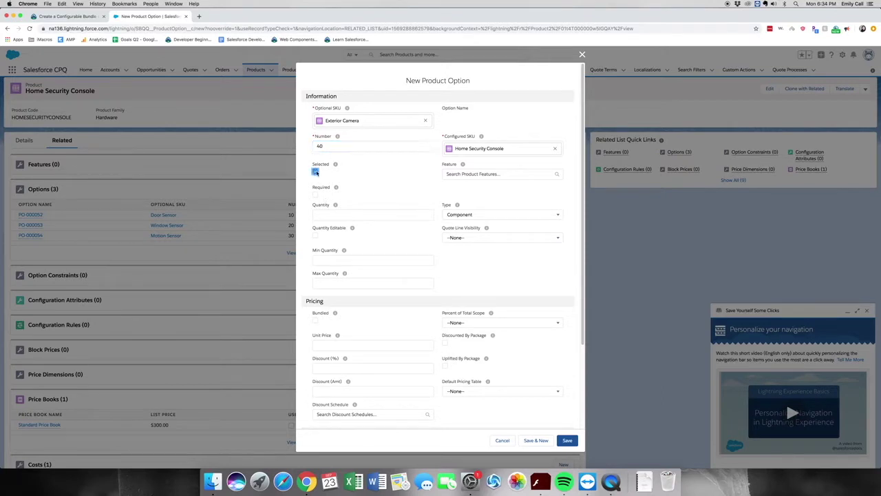
{"action": "left_click", "coordinate": [536, 440]}
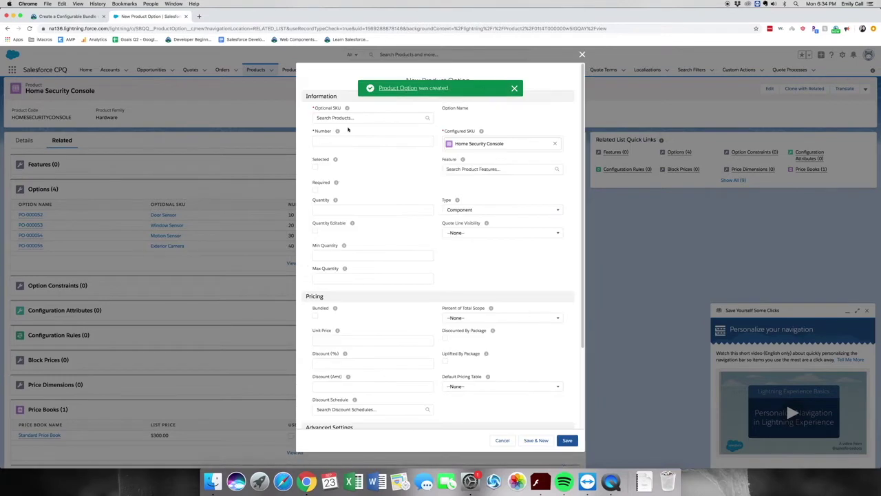
Step: Search the products for the doorbell camera and choose Doorbell Camera as the new option's Optional SKU
{"action": "left_click", "coordinate": [350, 118]}
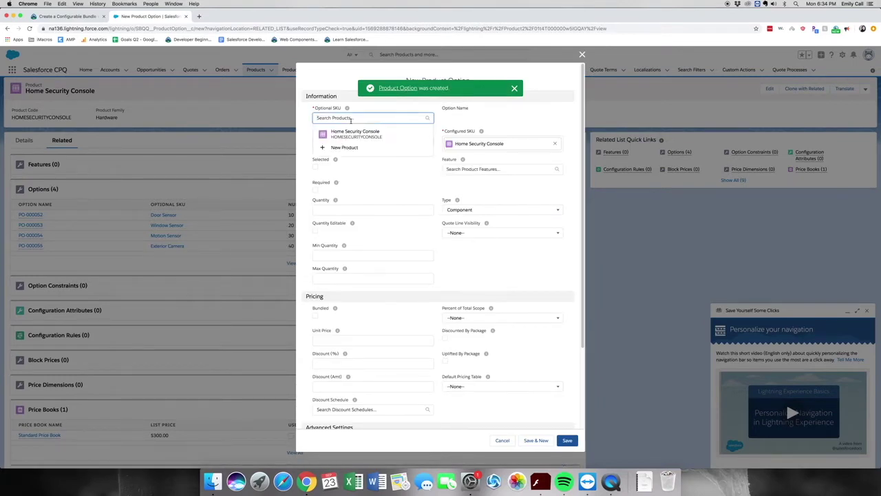
{"action": "type", "text": "D"}
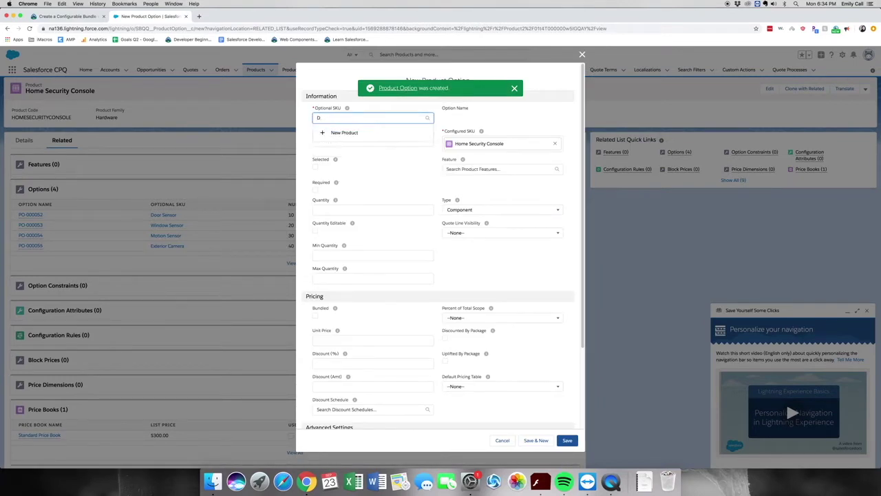
{"action": "type", "text": "oor be"}
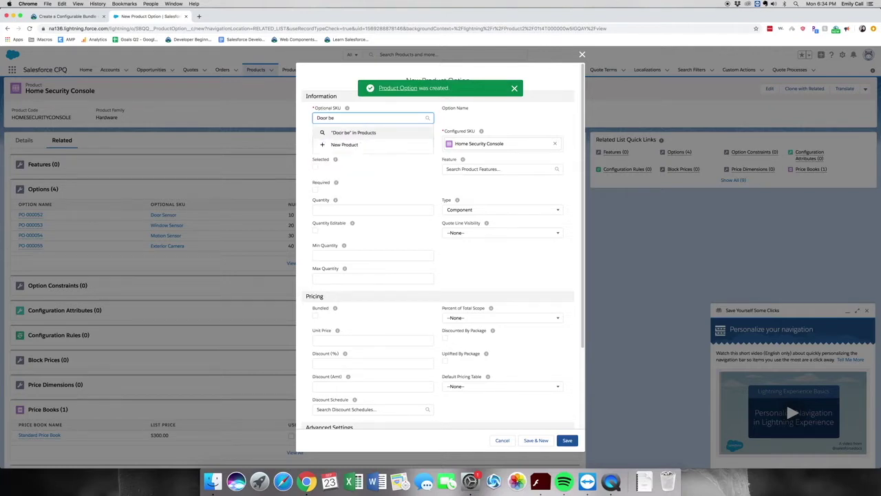
{"action": "type", "text": "ll "}
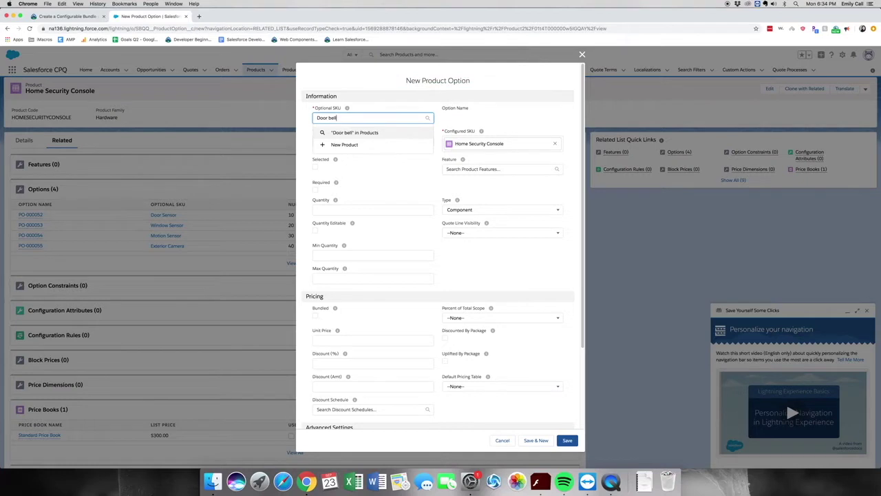
{"action": "type", "text": "camera"}
{"action": "key", "text": "BackSpace"}
{"action": "key", "text": "BackSpace"}
{"action": "key", "text": "BackSpace"}
{"action": "key", "text": "BackSpace"}
{"action": "key", "text": "BackSpace"}
{"action": "key", "text": "BackSpace"}
{"action": "key", "text": "BackSpace"}
{"action": "key", "text": "BackSpace"}
{"action": "key", "text": "BackSpace"}
{"action": "key", "text": "BackSpace"}
{"action": "type", "text": "b"}
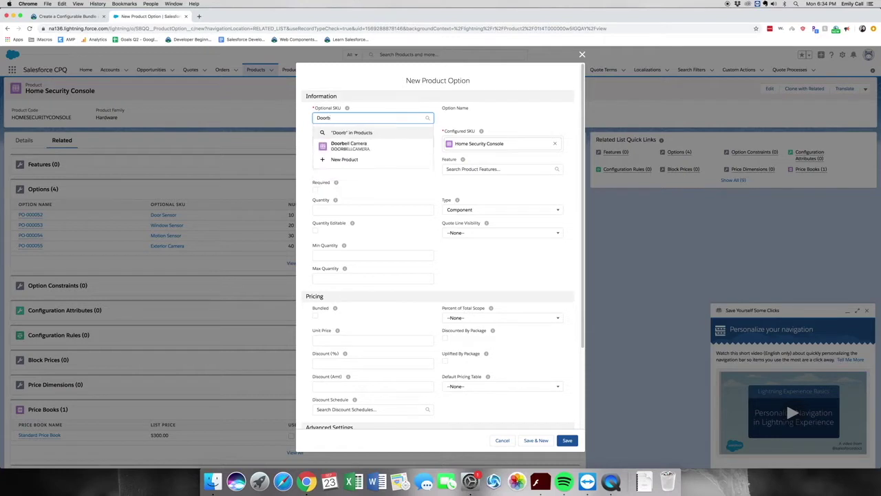
{"action": "left_click", "coordinate": [349, 145]}
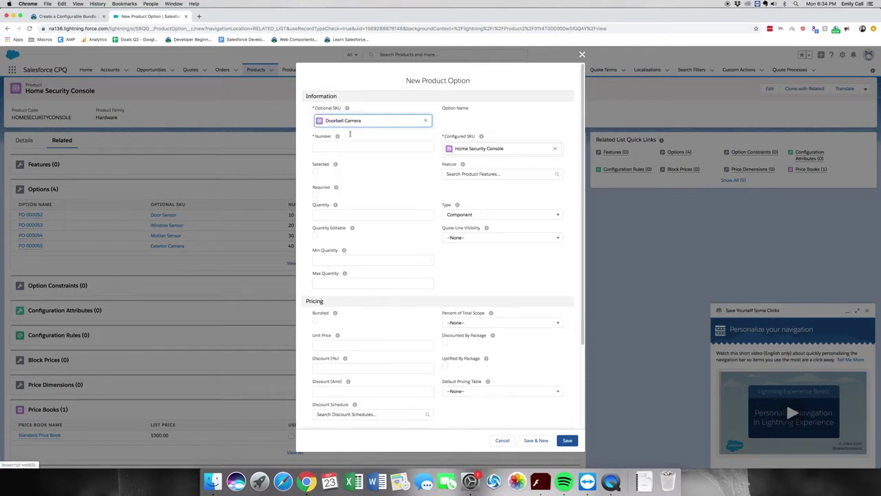
Step: Set the Doorbell Camera option's Number to 50, mark it as Selected, and save it while starting another new option
{"action": "left_click", "coordinate": [358, 149]}
{"action": "type", "text": "50"}
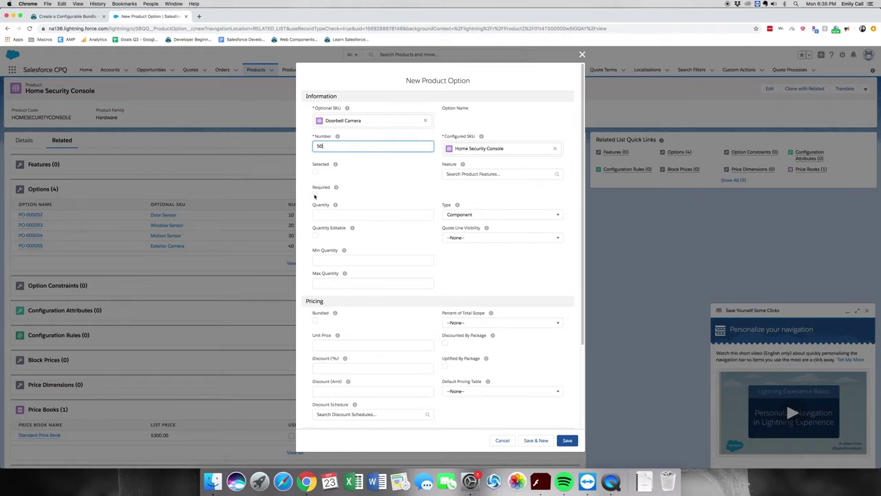
{"action": "left_click", "coordinate": [316, 172]}
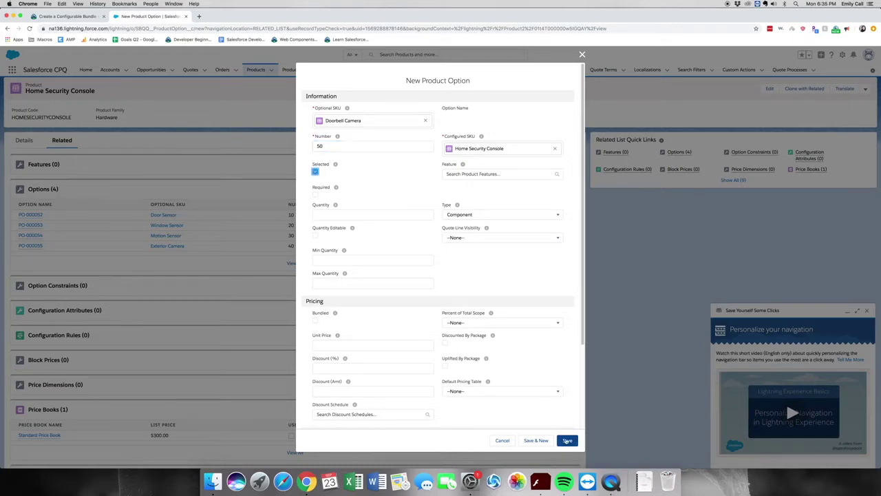
{"action": "left_click", "coordinate": [540, 441]}
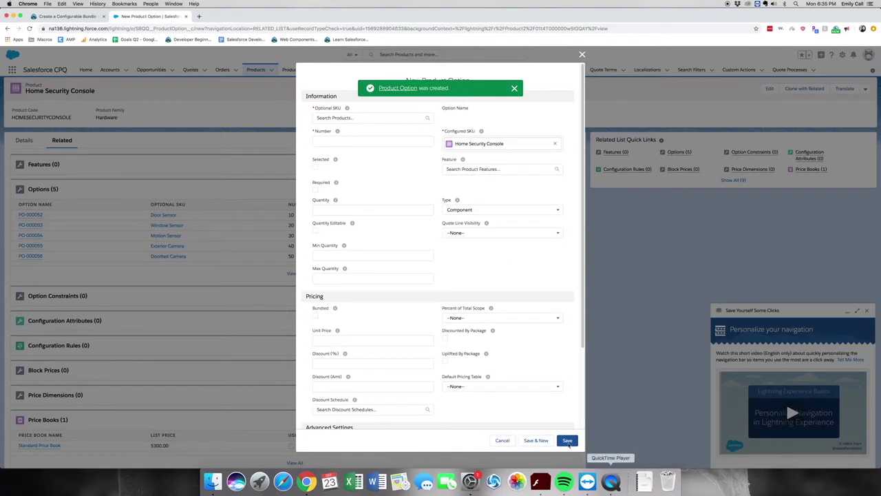
Step: Create an Interior Camera product option with Number 60 and save it while starting another new option
{"action": "left_click", "coordinate": [355, 118]}
{"action": "type", "text": "int"}
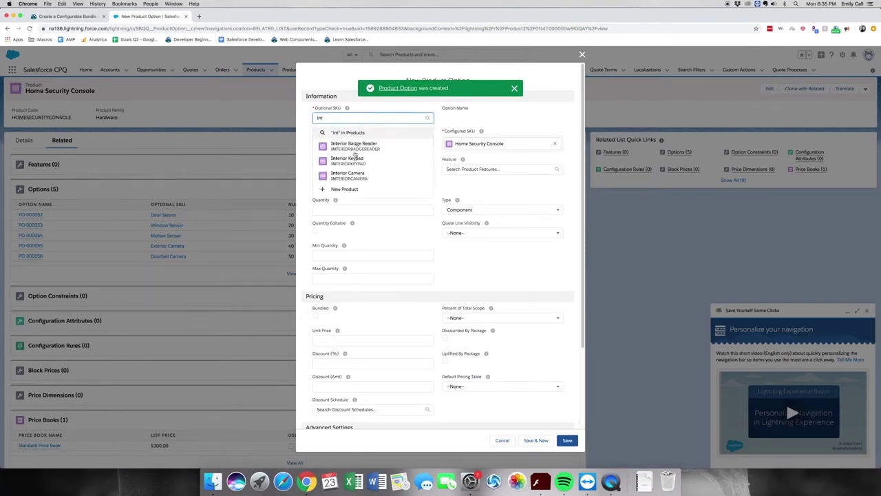
{"action": "left_click", "coordinate": [348, 175]}
{"action": "left_click", "coordinate": [351, 147]}
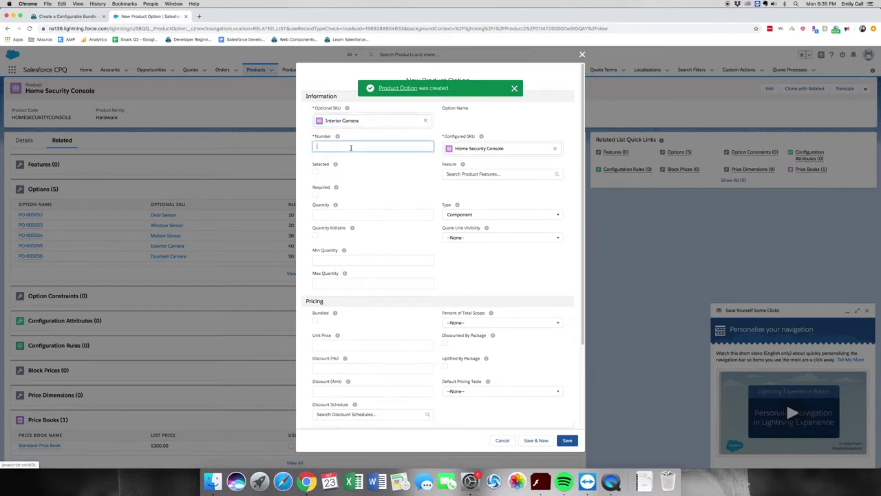
{"action": "type", "text": "60"}
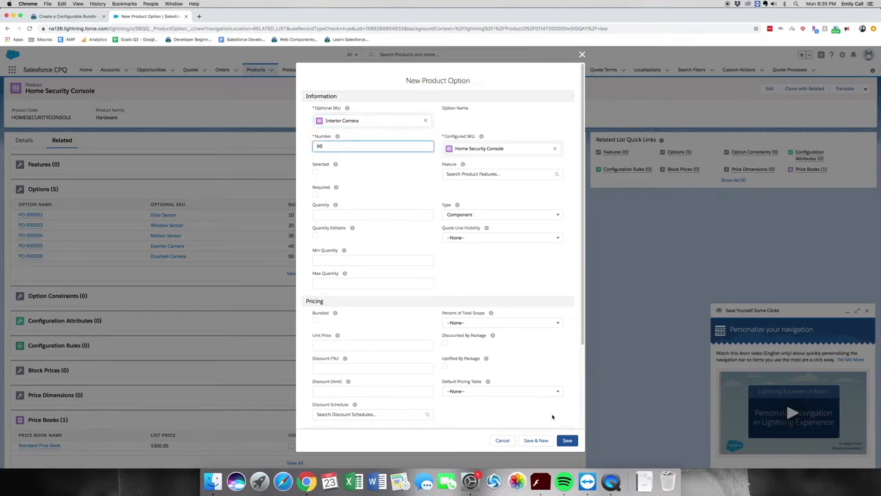
{"action": "left_click", "coordinate": [536, 440]}
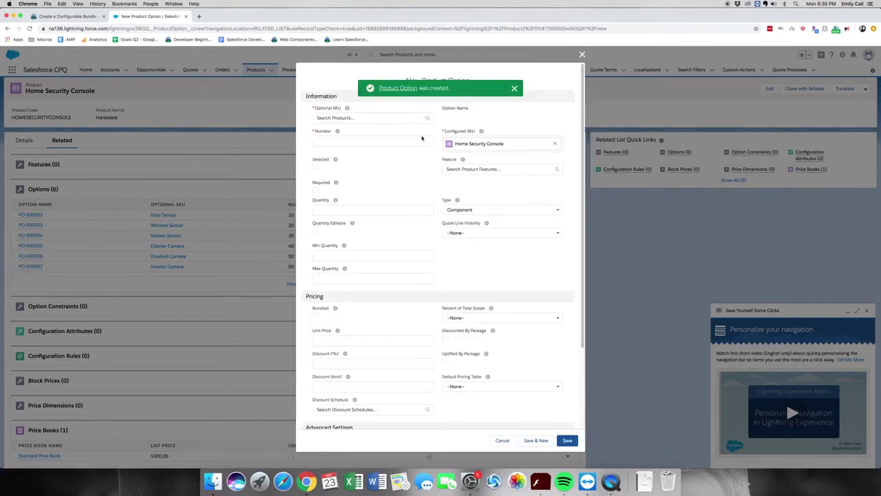
Step: Choose Home Security Monitoring as the new option's Optional SKU and set its Number to 70
{"action": "left_click", "coordinate": [397, 118]}
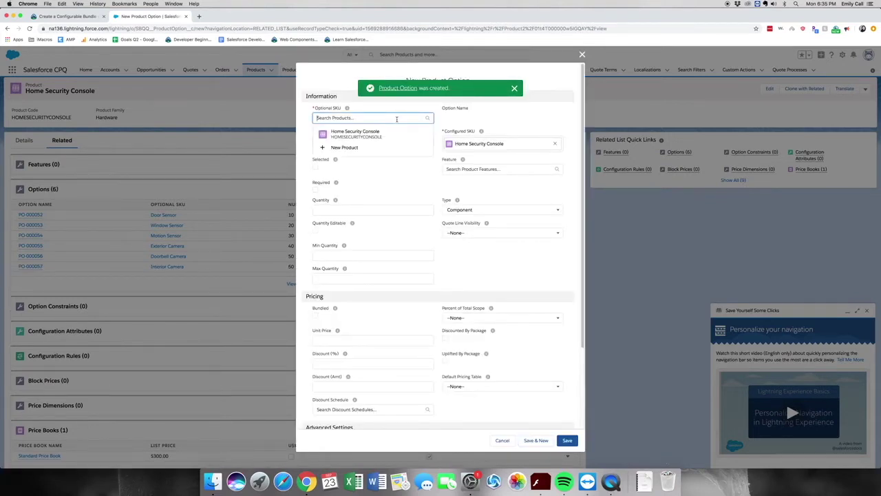
{"action": "type", "text": "home s"}
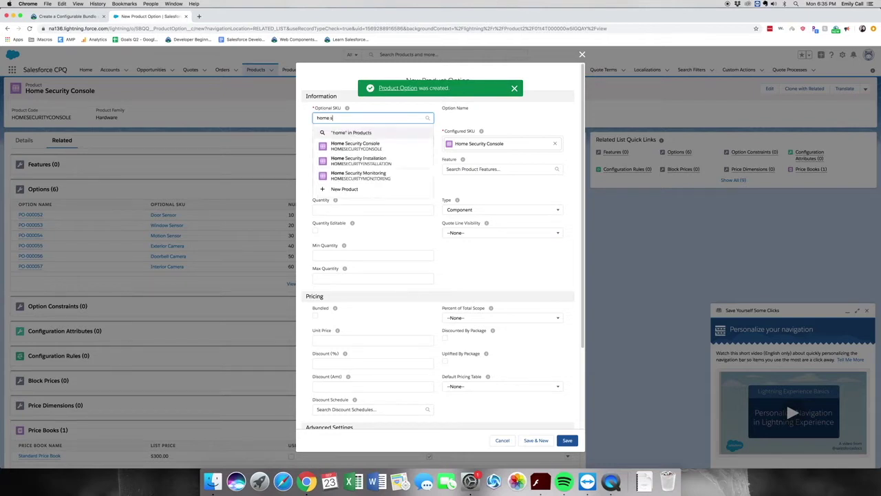
{"action": "left_click", "coordinate": [407, 176]}
{"action": "left_click", "coordinate": [361, 144]}
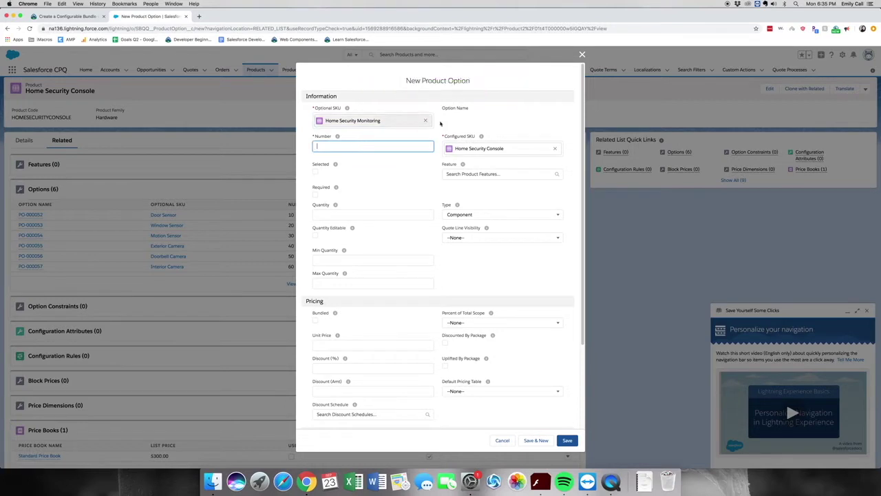
{"action": "type", "text": "70"}
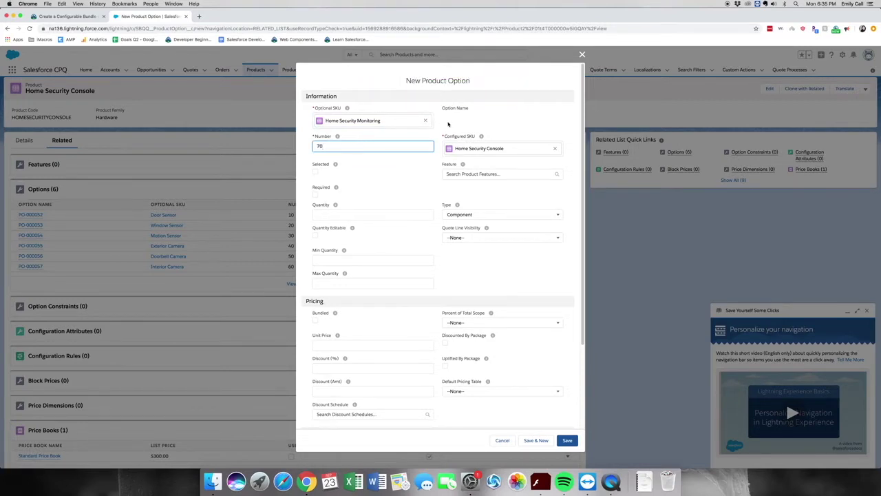
Step: Mark the Home Security Monitoring option as Required, set its Min Quantity to 1, and save it while starting another new option
{"action": "left_click", "coordinate": [315, 195]}
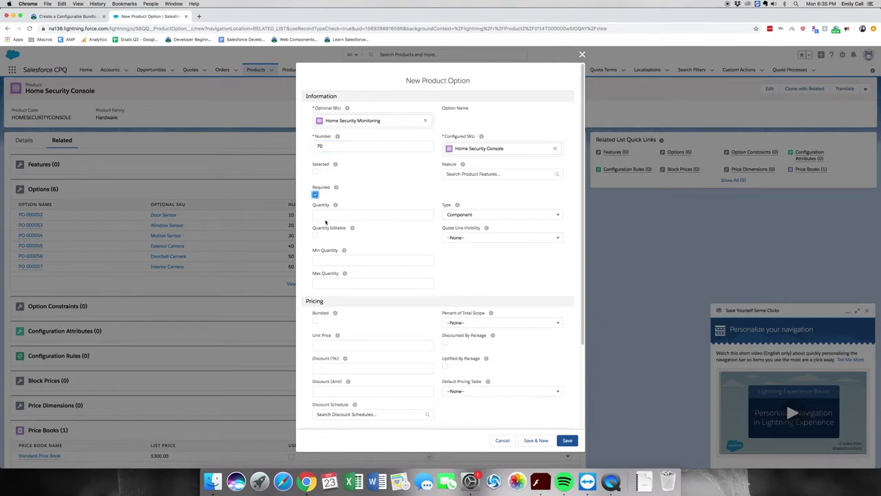
{"action": "left_click", "coordinate": [343, 259]}
{"action": "type", "text": "1"}
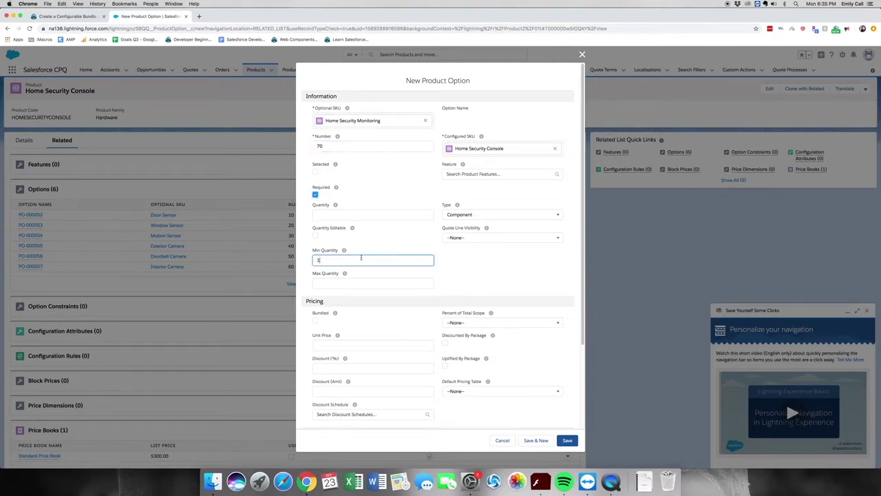
{"action": "left_click", "coordinate": [520, 283]}
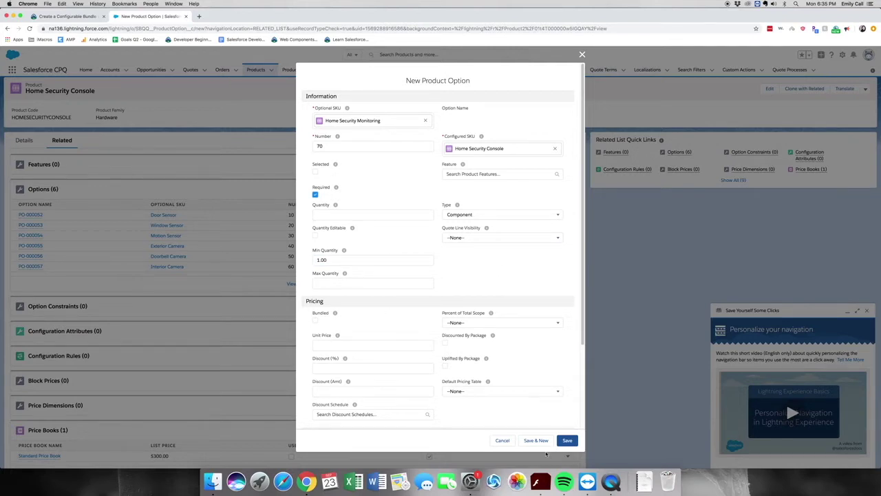
{"action": "left_click", "coordinate": [545, 443]}
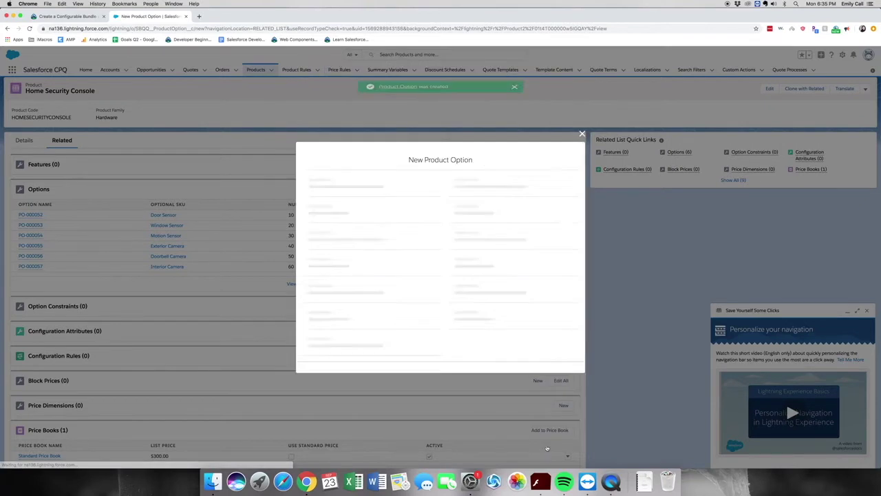
Step: Choose Home Security Installation as the new option's Optional SKU and set its Number to 80
{"action": "left_click", "coordinate": [332, 118]}
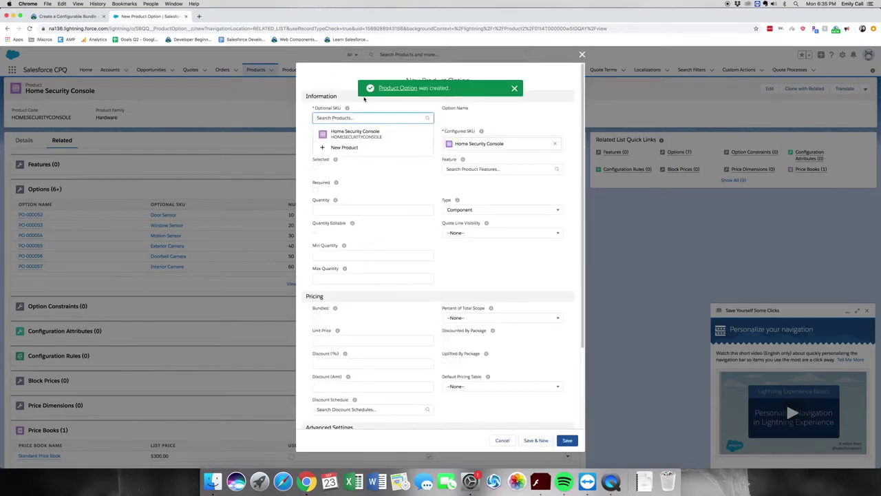
{"action": "type", "text": "Home s"}
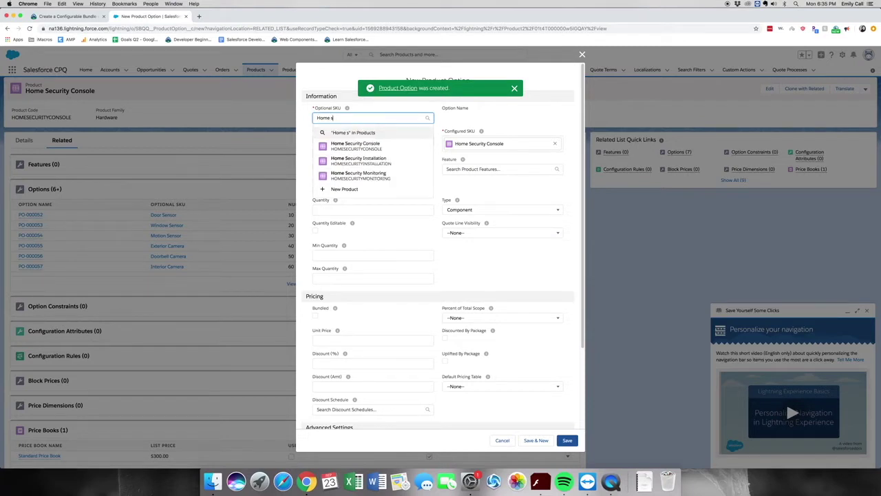
{"action": "left_click", "coordinate": [372, 162]}
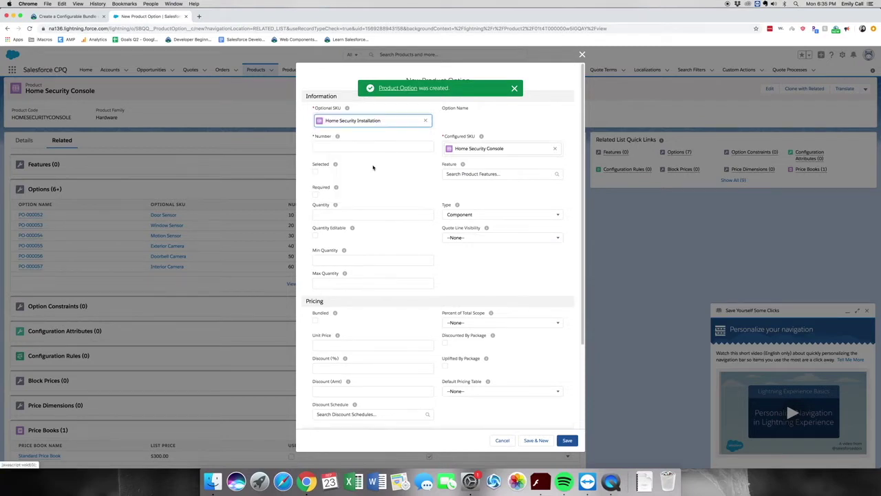
{"action": "left_click", "coordinate": [363, 145]}
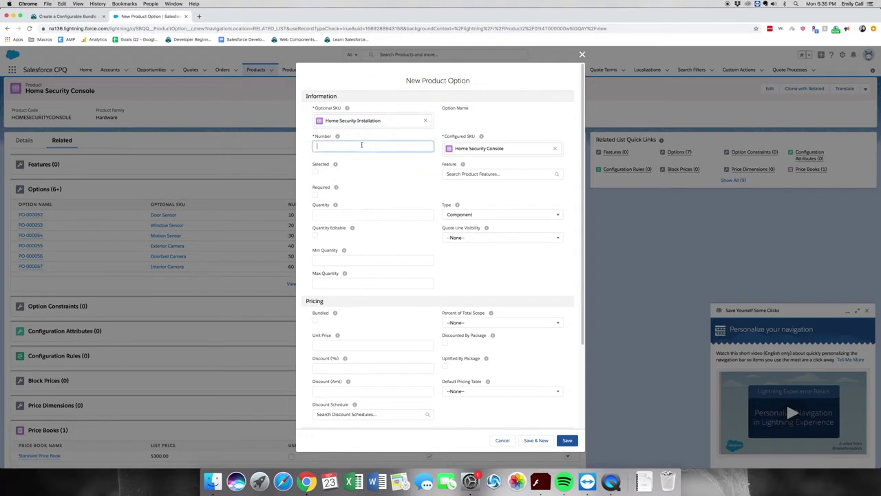
{"action": "left_click", "coordinate": [340, 174]}
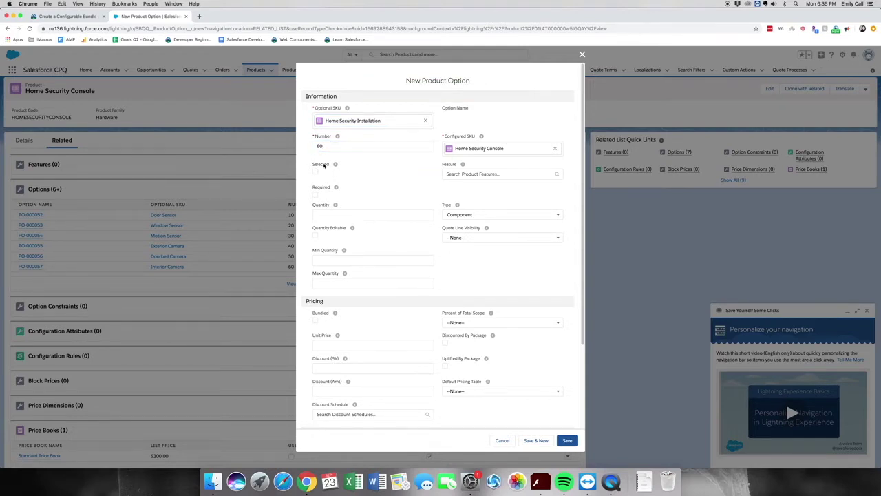
Step: Mark the Home Security Installation option as Selected, set its Min Quantity to 1, and save it while starting another new option
{"action": "left_click", "coordinate": [316, 172]}
{"action": "left_click", "coordinate": [338, 259]}
{"action": "type", "text": "1"}
{"action": "left_click", "coordinate": [491, 303]}
{"action": "left_click", "coordinate": [548, 442]}
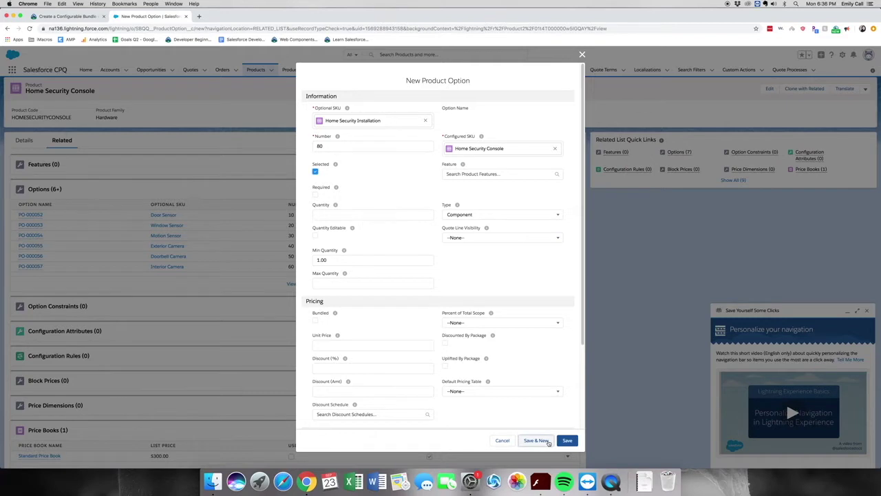
Step: Choose Deterrent Window Decal as the new option's Optional SKU and set its Number to 90
{"action": "left_click", "coordinate": [376, 118]}
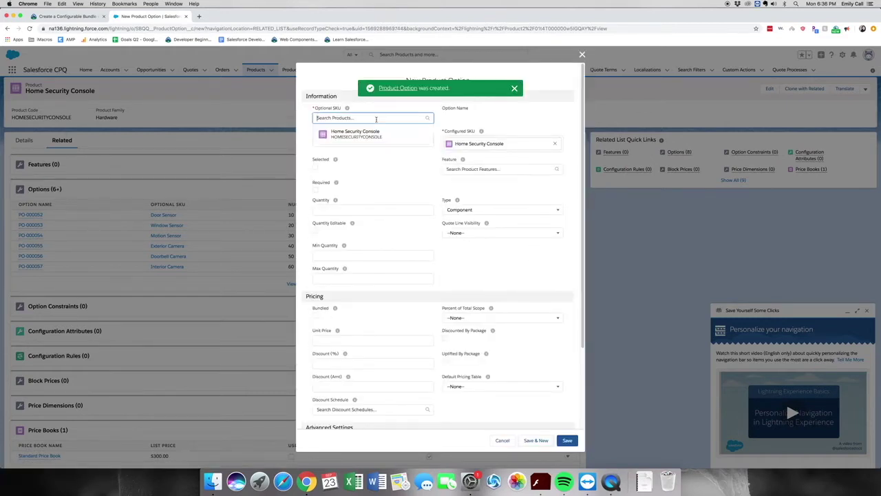
{"action": "type", "text": "deter"}
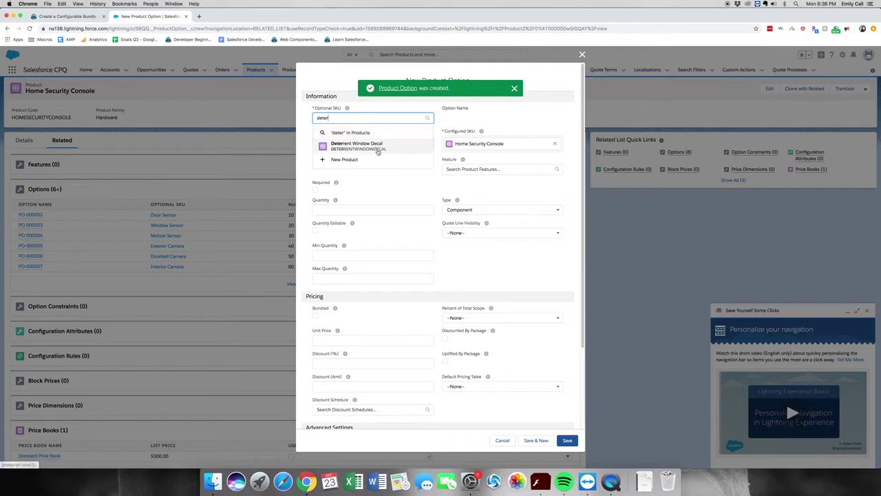
{"action": "left_click", "coordinate": [376, 146]}
{"action": "left_click", "coordinate": [376, 148]}
{"action": "type", "text": "90"}
{"action": "left_click", "coordinate": [376, 173]}
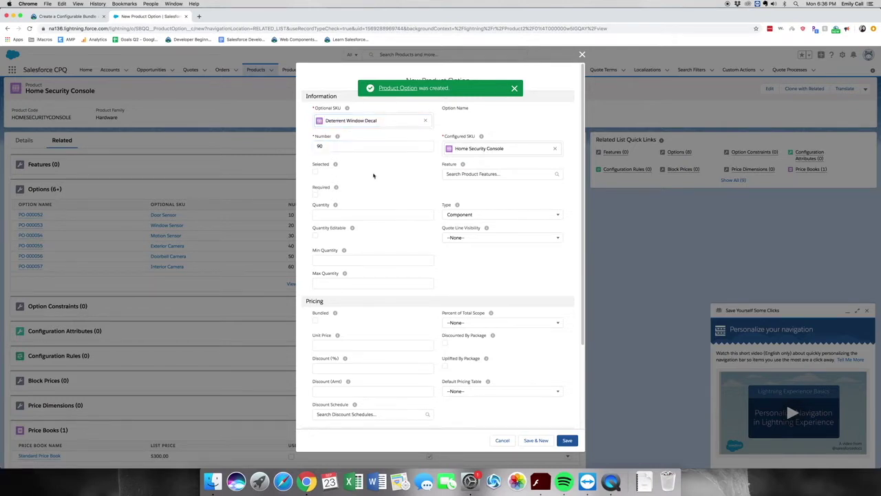
Step: Mark the Deterrent Window Decal option as Selected and Quantity Editable, set its Min Quantity to 2, and save it
{"action": "left_click", "coordinate": [316, 172]}
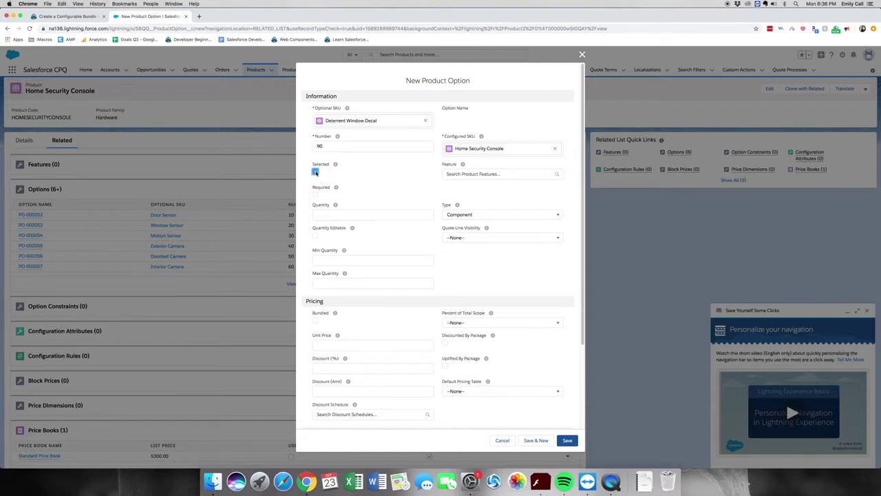
{"action": "left_click", "coordinate": [338, 258]}
{"action": "type", "text": "2"}
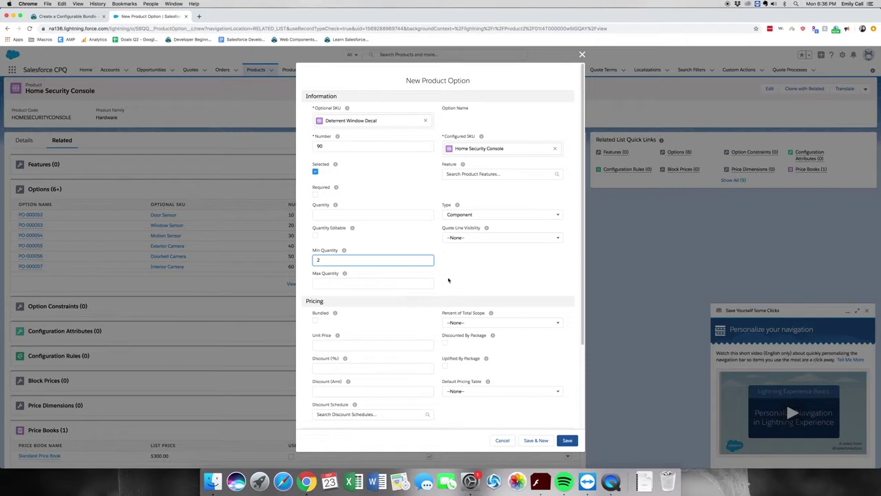
{"action": "left_click", "coordinate": [465, 266]}
{"action": "left_click", "coordinate": [316, 235]}
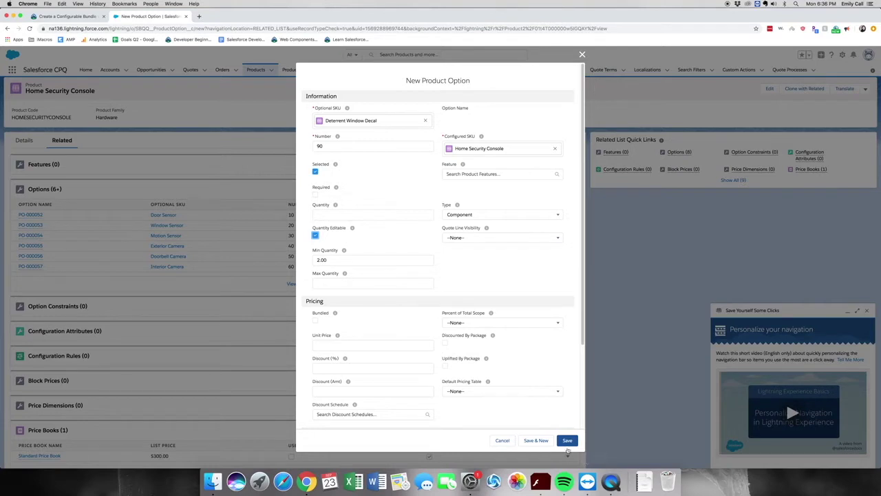
{"action": "left_click", "coordinate": [567, 442]}
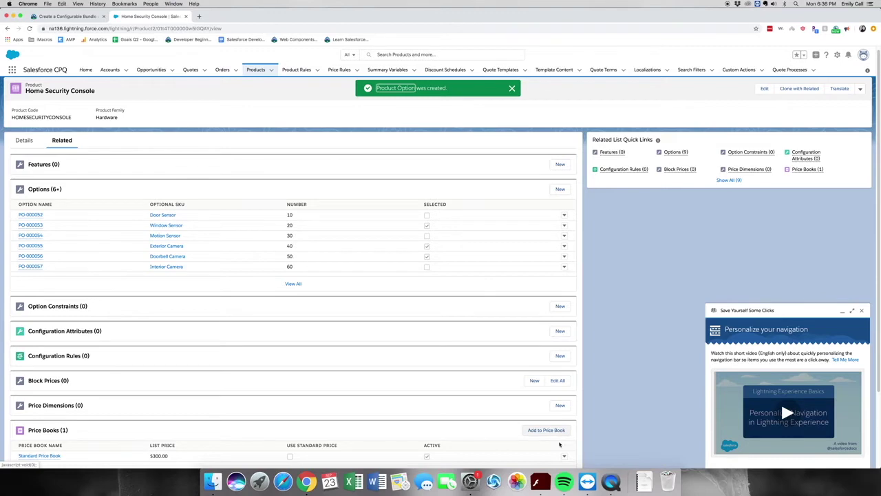
Step: Create a Sensors product feature with Number 10 and Min Options 0, saving it while starting another new feature
{"action": "left_click", "coordinate": [559, 165]}
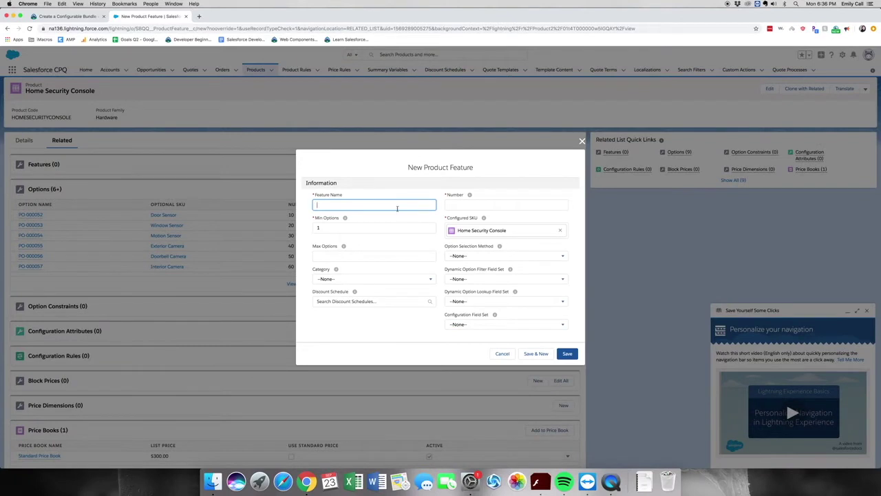
{"action": "type", "text": "Sensors"}
{"action": "left_click", "coordinate": [469, 195]}
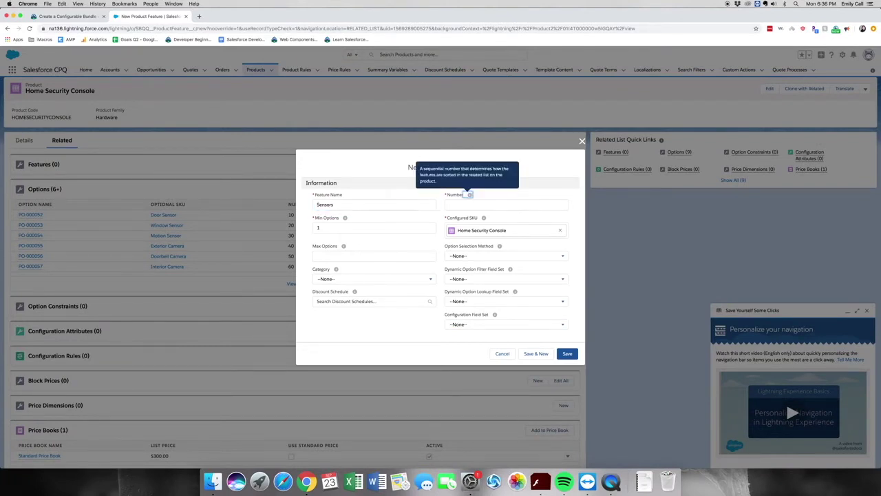
{"action": "key", "text": "Tab"}
{"action": "type", "text": "1"}
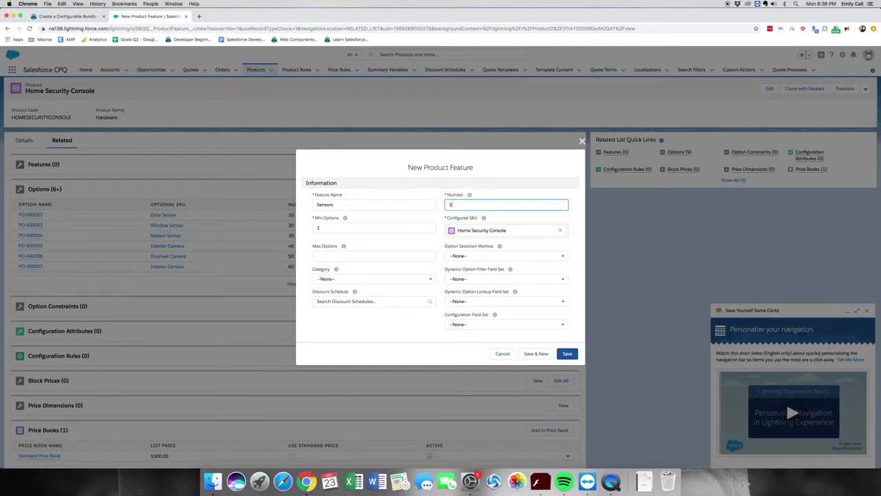
{"action": "type", "text": "0"}
{"action": "key", "text": "Tab"}
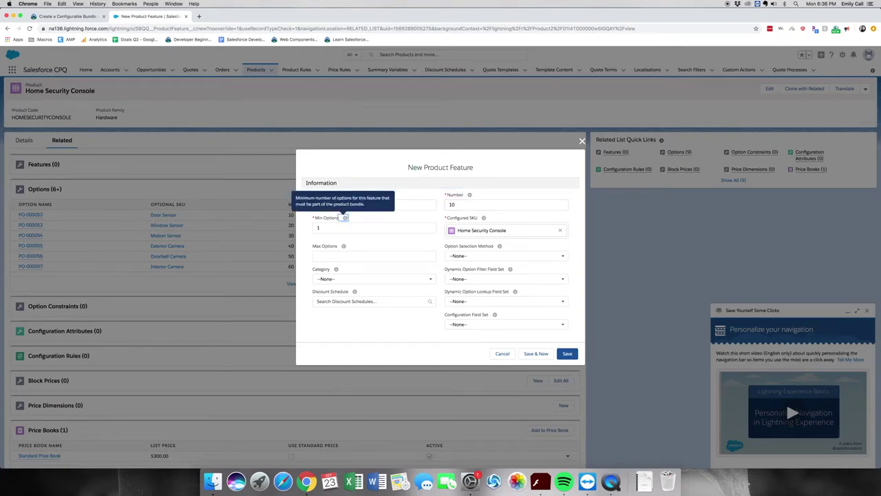
{"action": "key", "text": "Tab"}
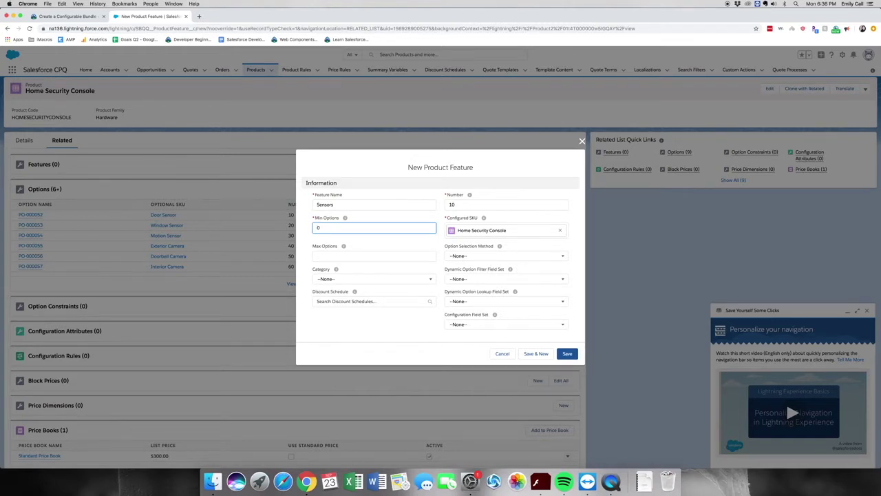
{"action": "type", "text": "0"}
{"action": "left_click", "coordinate": [537, 354]}
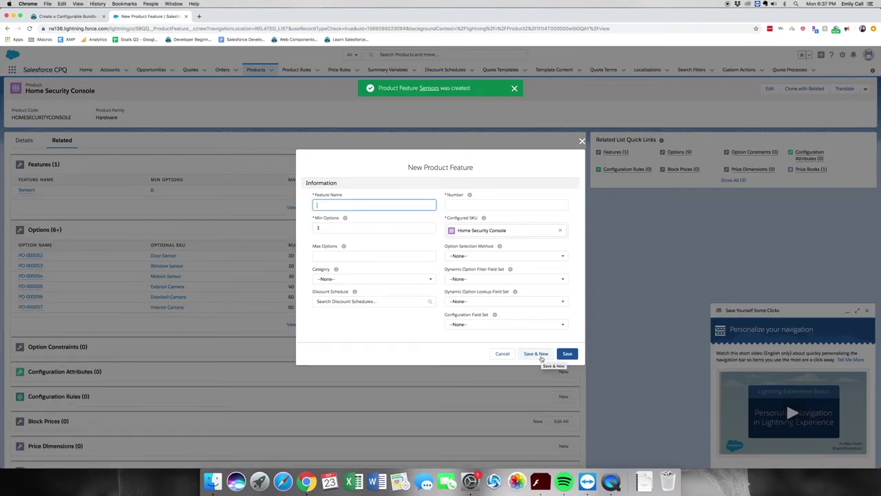
Step: Create a Cameras product feature with Number 20 and Min Options 1, saving it while starting another new feature
{"action": "type", "text": "Camera"}
{"action": "left_click", "coordinate": [469, 195]}
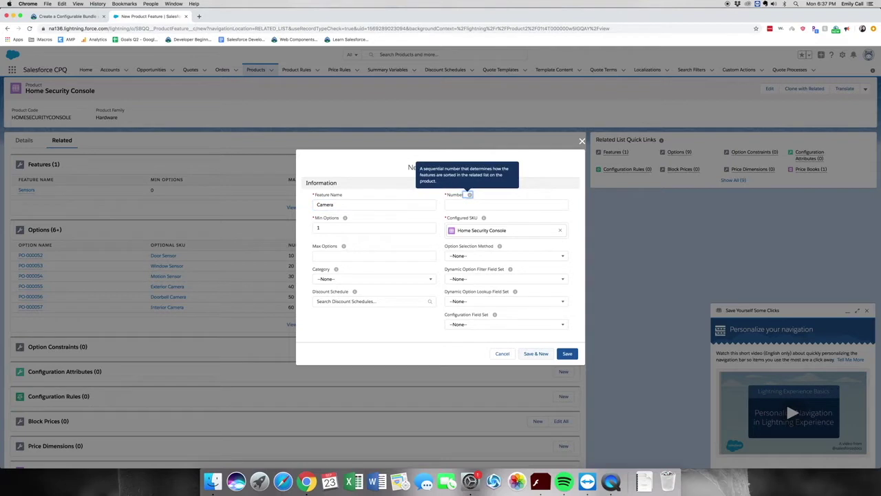
{"action": "left_click", "coordinate": [369, 203]}
{"action": "type", "text": "s"}
{"action": "left_click", "coordinate": [476, 204]}
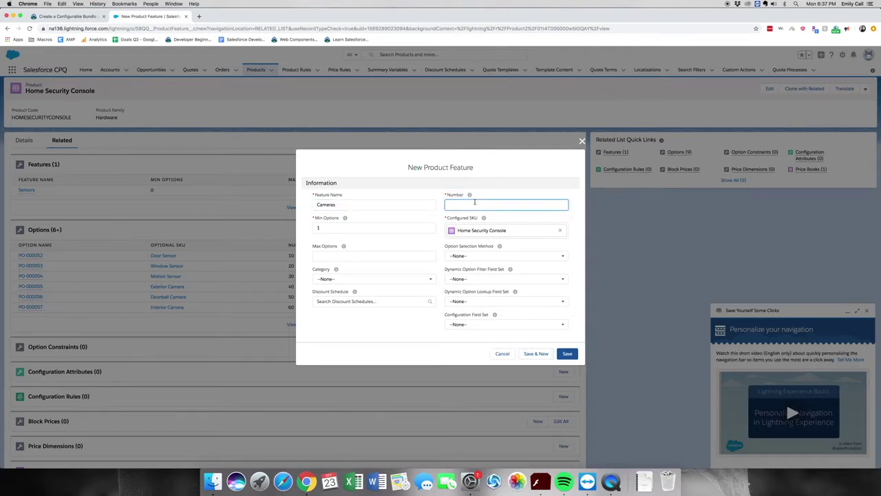
{"action": "type", "text": "20"}
{"action": "left_click", "coordinate": [374, 228]}
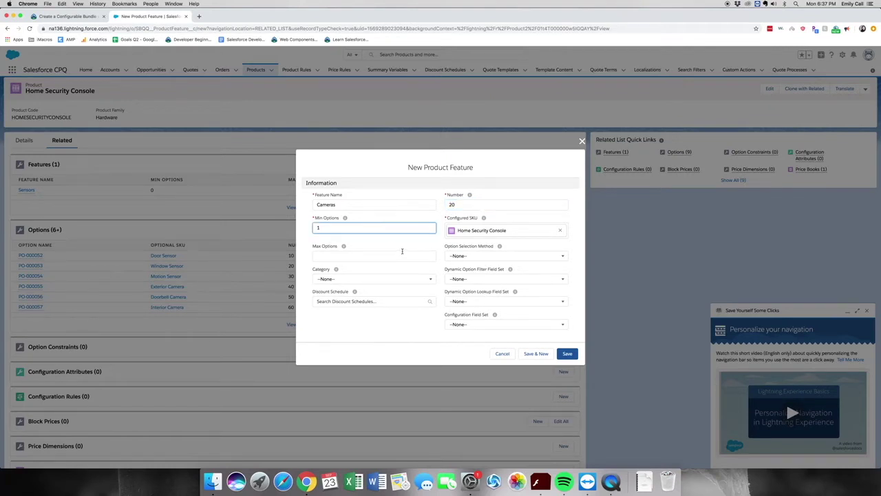
{"action": "left_click", "coordinate": [544, 360]}
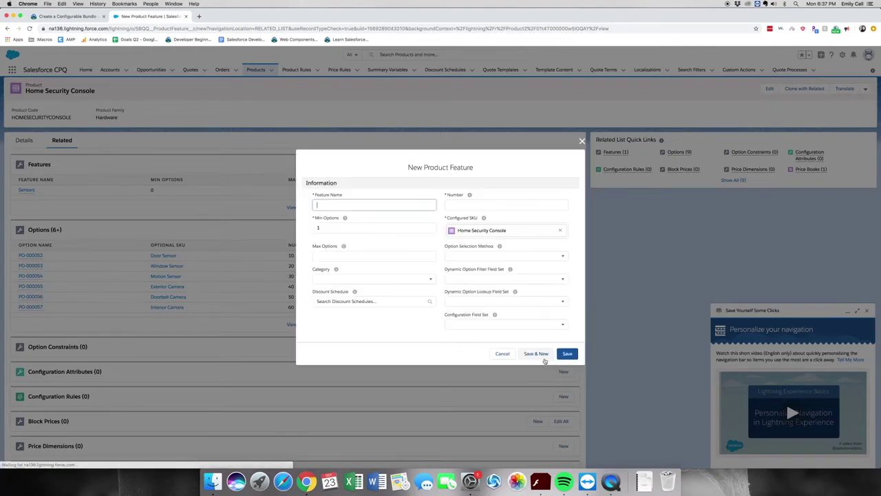
Step: Create a Service product feature with Number 30 and Min Options 0, and save it
{"action": "type", "text": "Sen"}
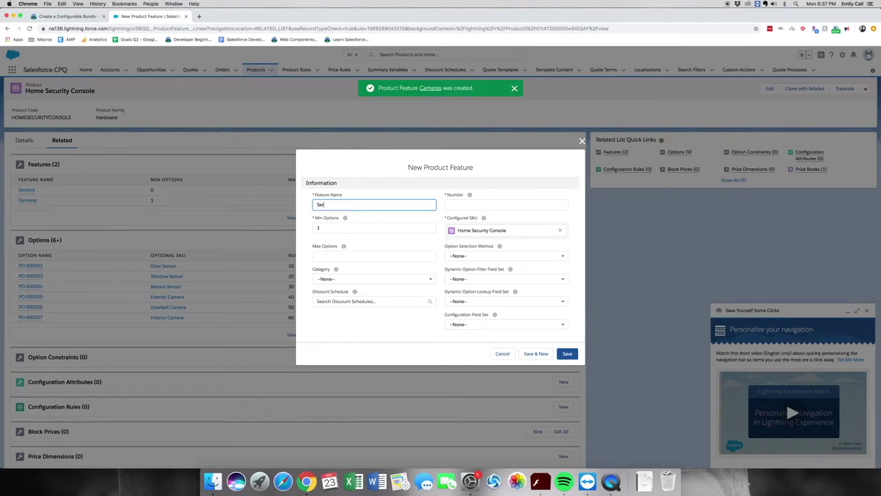
{"action": "type", "text": "vic"}
{"action": "type", "text": "e"}
{"action": "mouse_move", "coordinate": [470, 195]}
{"action": "key", "text": "Tab"}
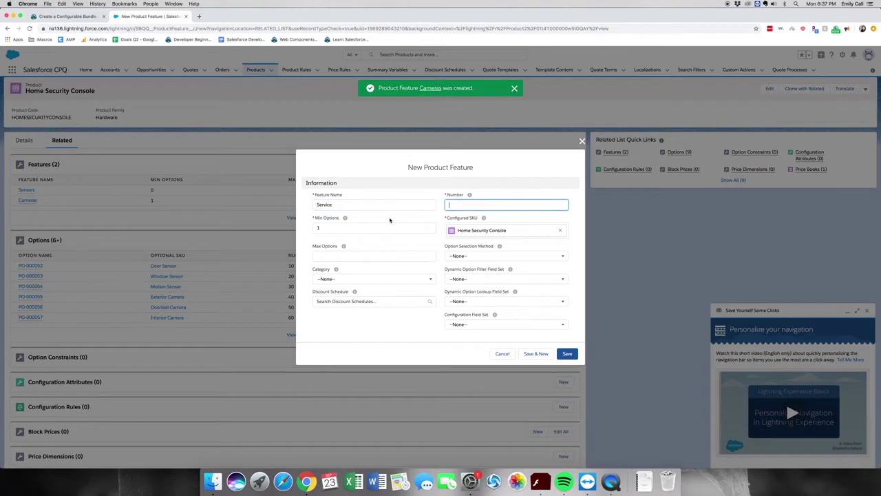
{"action": "left_click", "coordinate": [374, 231]}
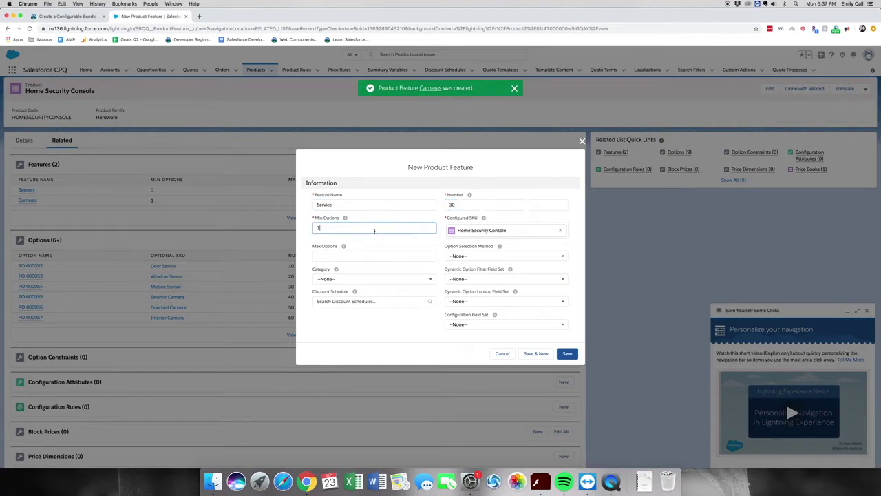
{"action": "key", "text": "BackSpace"}
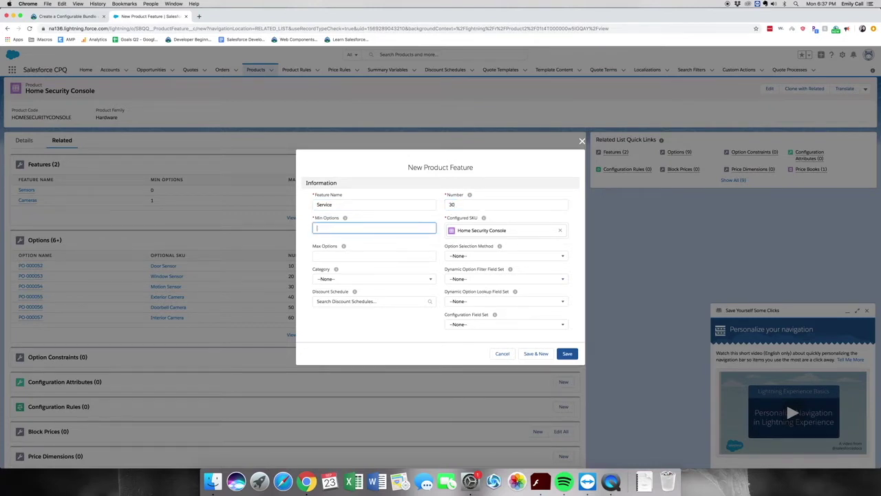
{"action": "left_click", "coordinate": [375, 322]}
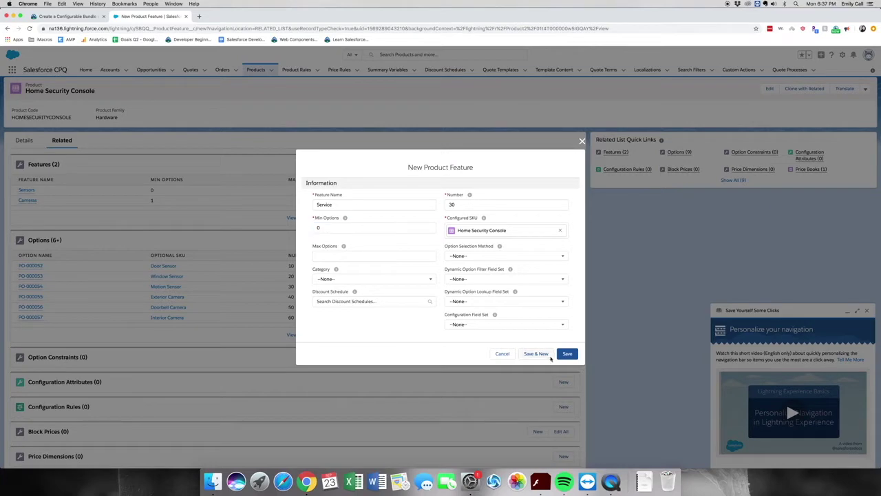
{"action": "left_click", "coordinate": [569, 355]}
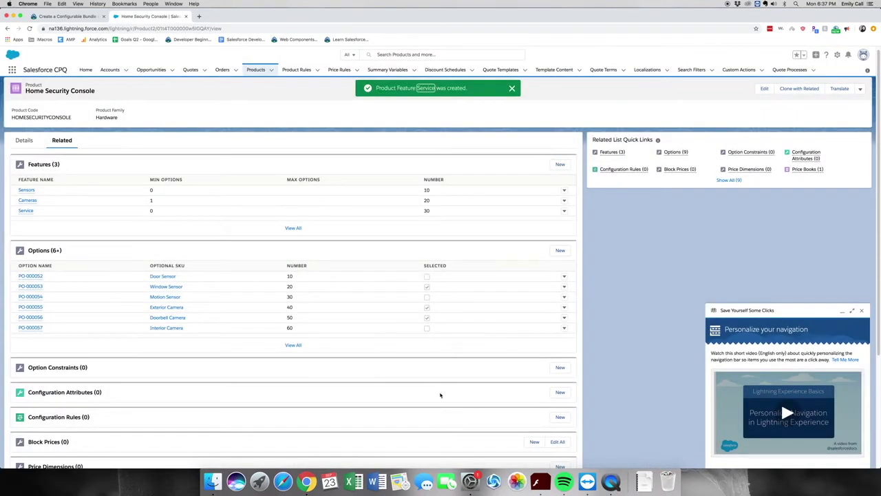
Step: Assign the Door Sensor option to the Sensors feature and save it
{"action": "scroll", "coordinate": [337, 333], "scroll_direction": "down", "scroll_amount": 1}
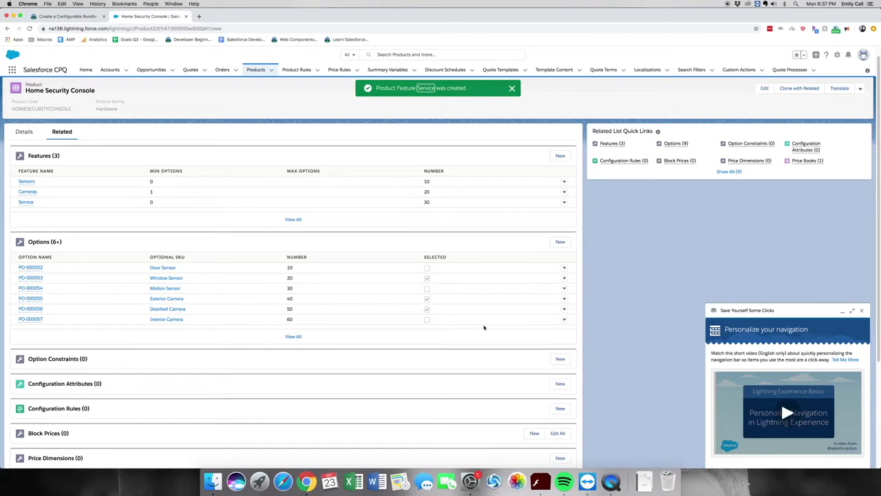
{"action": "left_click", "coordinate": [564, 269]}
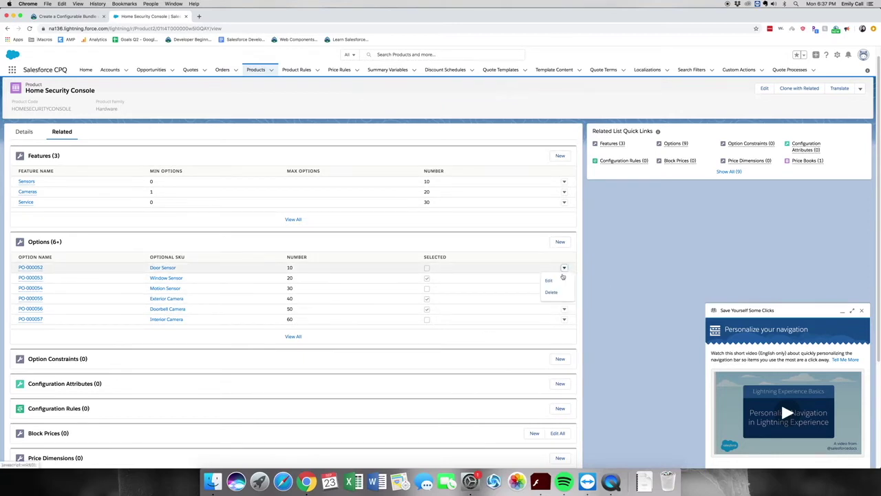
{"action": "left_click", "coordinate": [561, 279]}
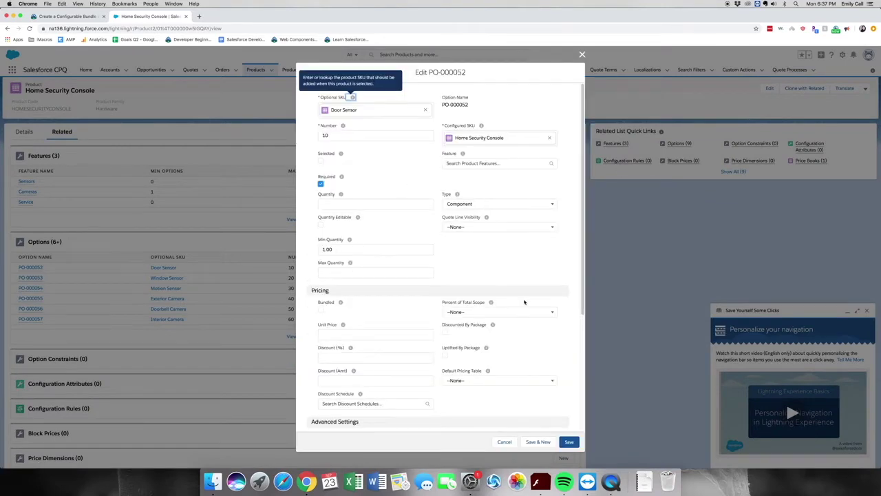
{"action": "left_click", "coordinate": [494, 164]}
{"action": "type", "text": "Se"}
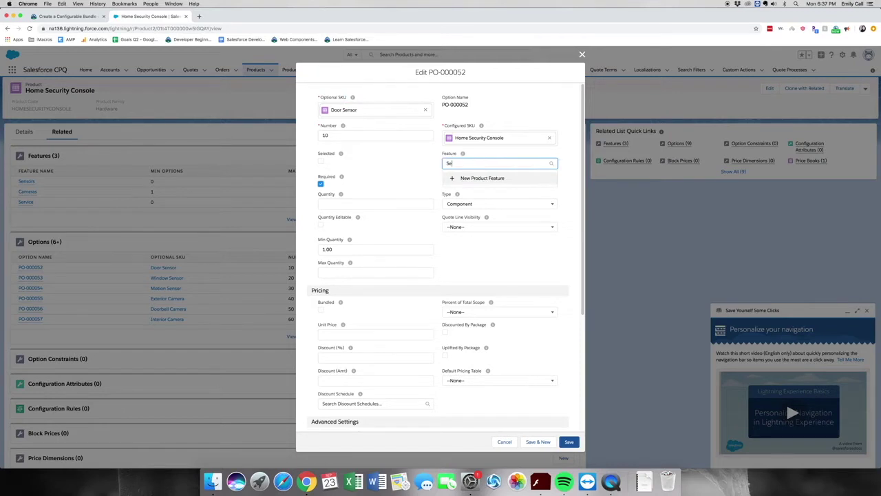
{"action": "type", "text": "n"}
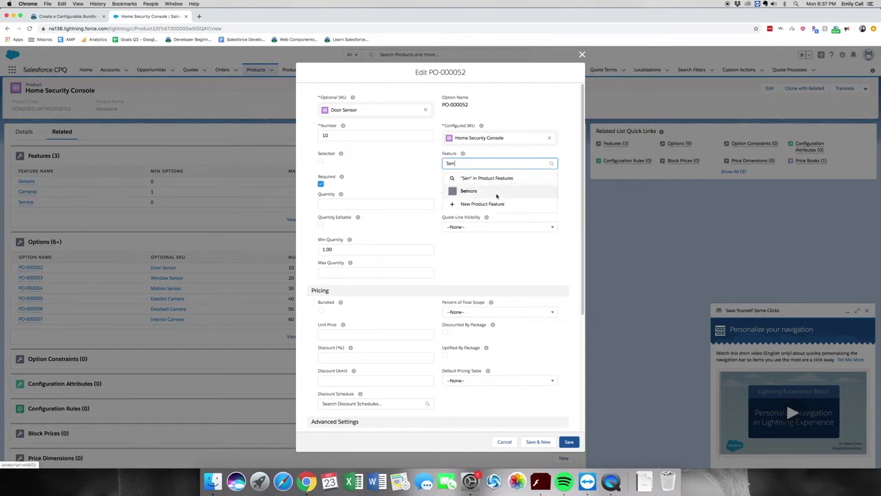
{"action": "left_click", "coordinate": [523, 190]}
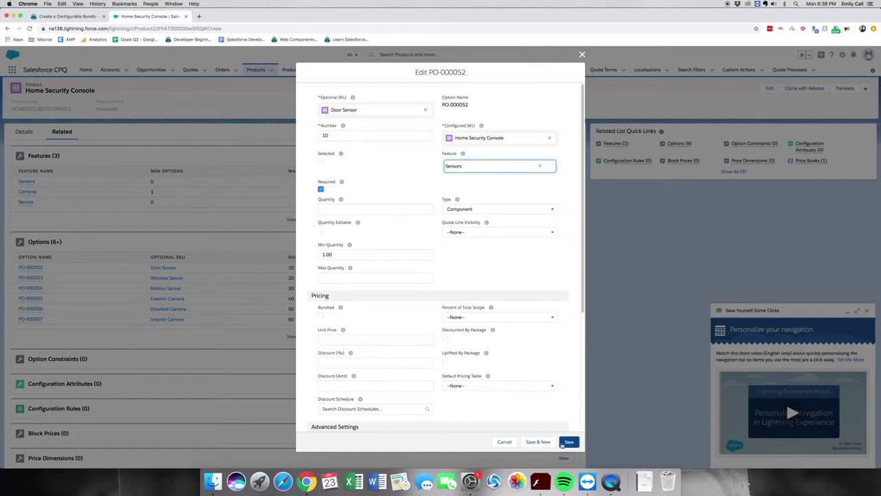
{"action": "left_click", "coordinate": [567, 442]}
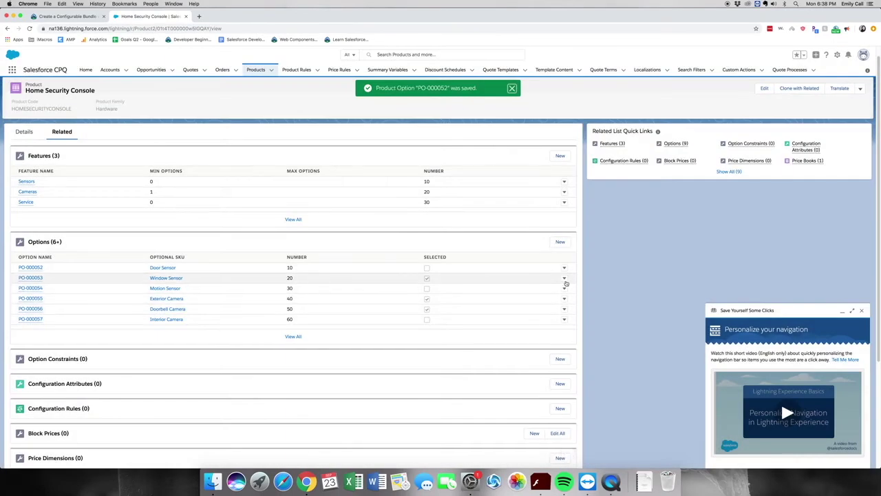
Step: Assign the Window Sensor option to the Sensors feature and save it
{"action": "left_click", "coordinate": [565, 288]}
{"action": "left_click", "coordinate": [568, 294]}
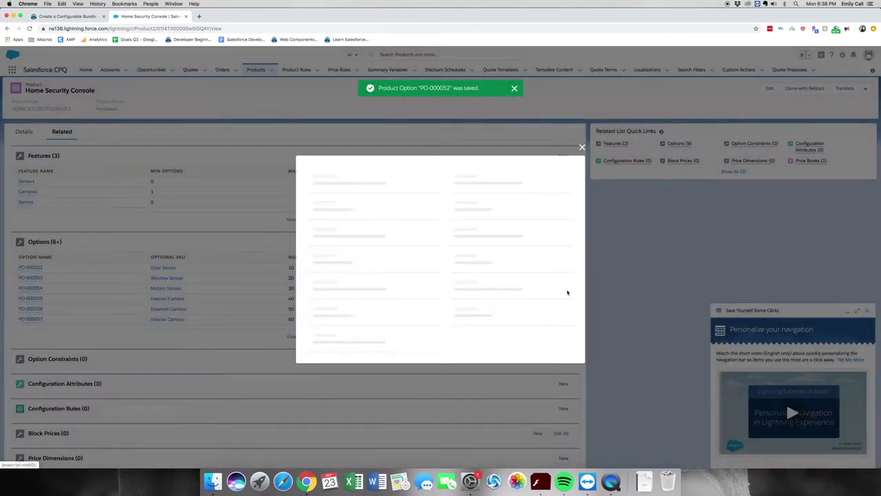
{"action": "left_click", "coordinate": [480, 164]}
{"action": "type", "text": "Sen"}
{"action": "left_click", "coordinate": [475, 190]}
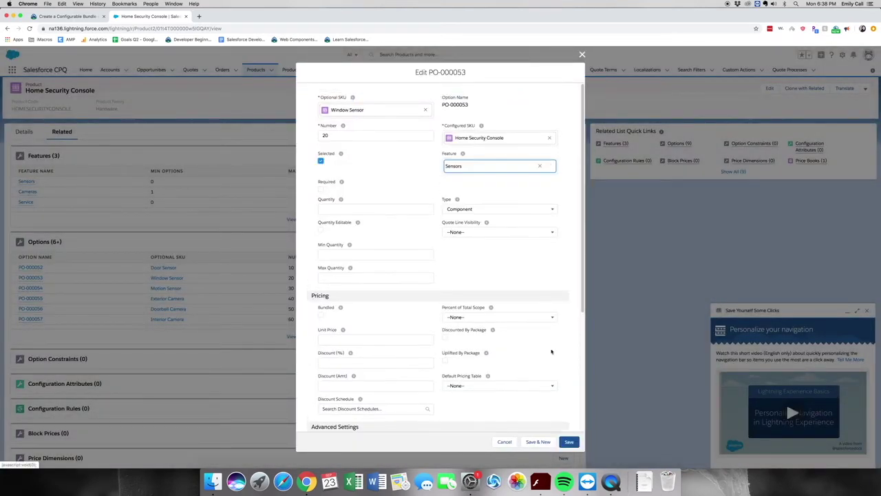
{"action": "left_click", "coordinate": [569, 441]}
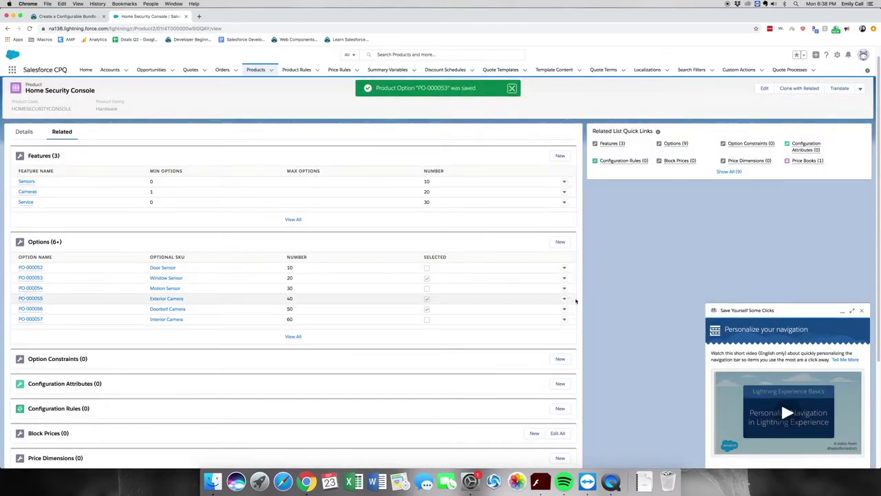
Step: Assign the Motion Sensor option to the Sensors feature and save it
{"action": "left_click", "coordinate": [564, 288]}
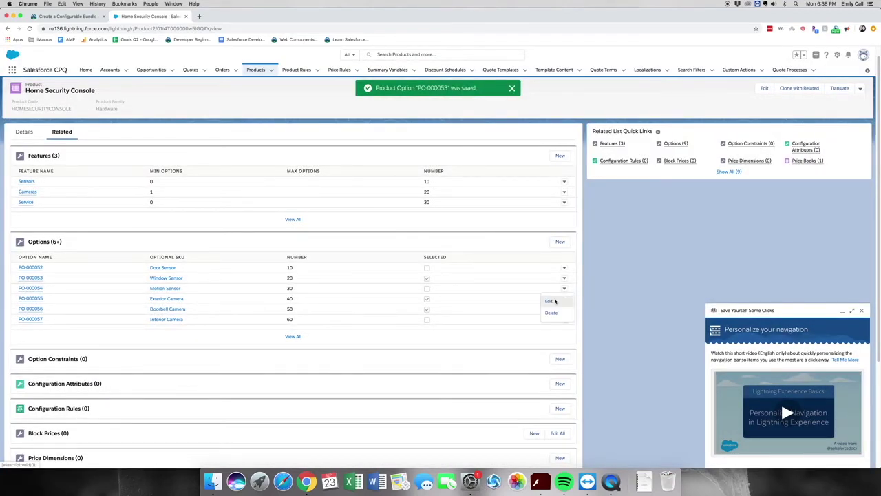
{"action": "left_click", "coordinate": [549, 301]}
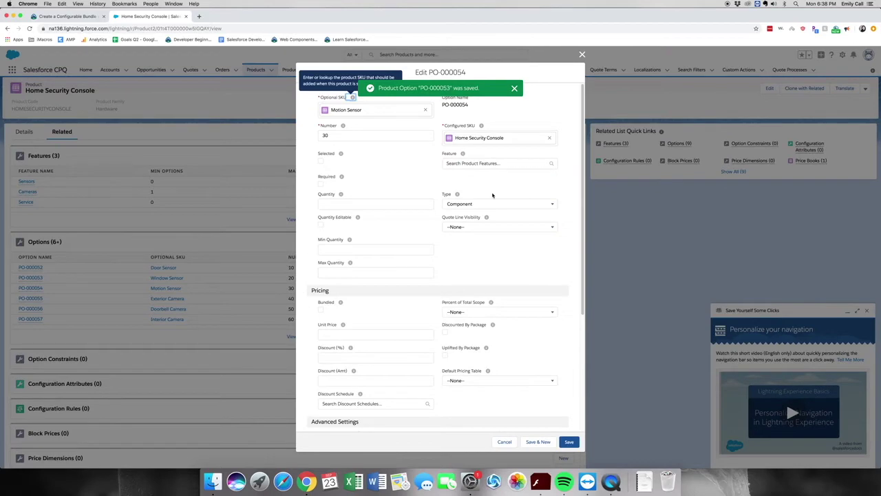
{"action": "left_click", "coordinate": [496, 163]}
{"action": "type", "text": "Sen"}
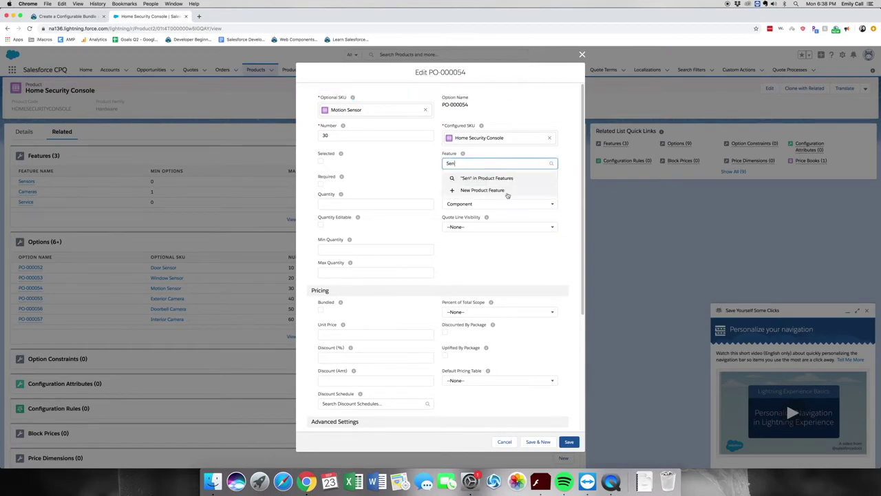
{"action": "left_click", "coordinate": [503, 190]}
{"action": "left_click", "coordinate": [570, 442]}
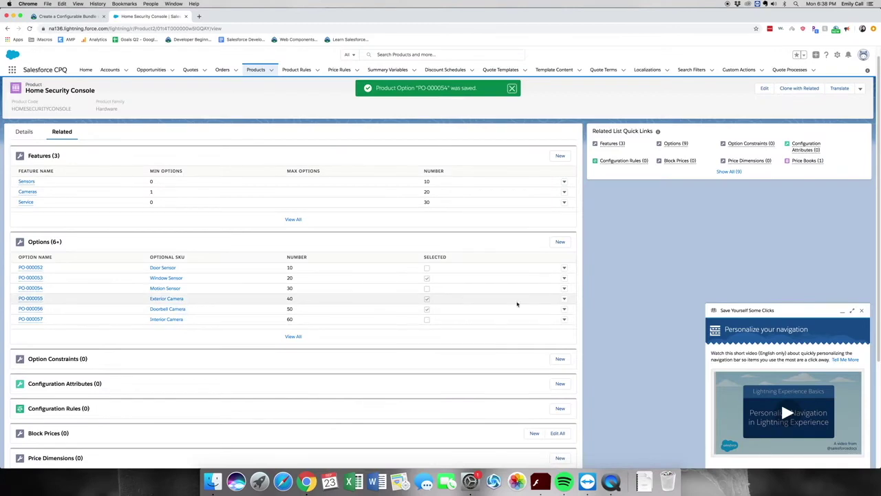
Step: Assign the Exterior Camera option to the Cameras feature and save it
{"action": "left_click", "coordinate": [566, 301]}
{"action": "left_click", "coordinate": [559, 309]}
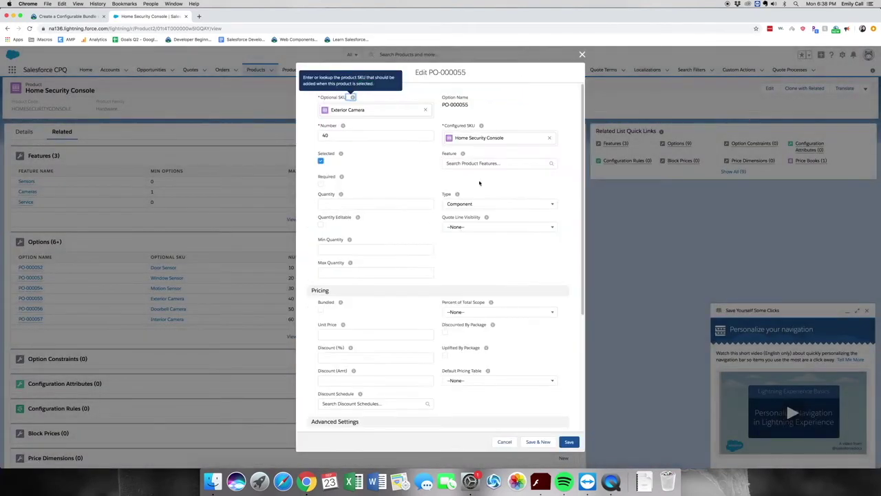
{"action": "left_click", "coordinate": [481, 163]}
{"action": "type", "text": "Cam"}
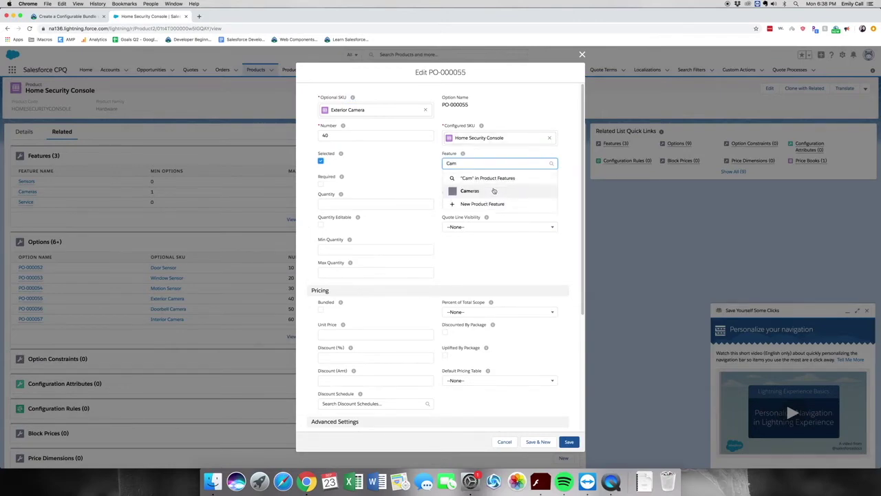
{"action": "left_click", "coordinate": [496, 190]}
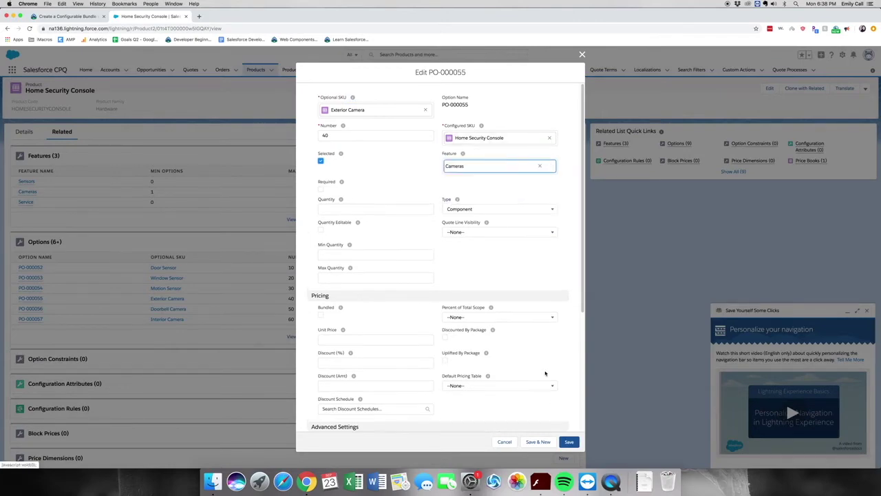
{"action": "left_click", "coordinate": [567, 441]}
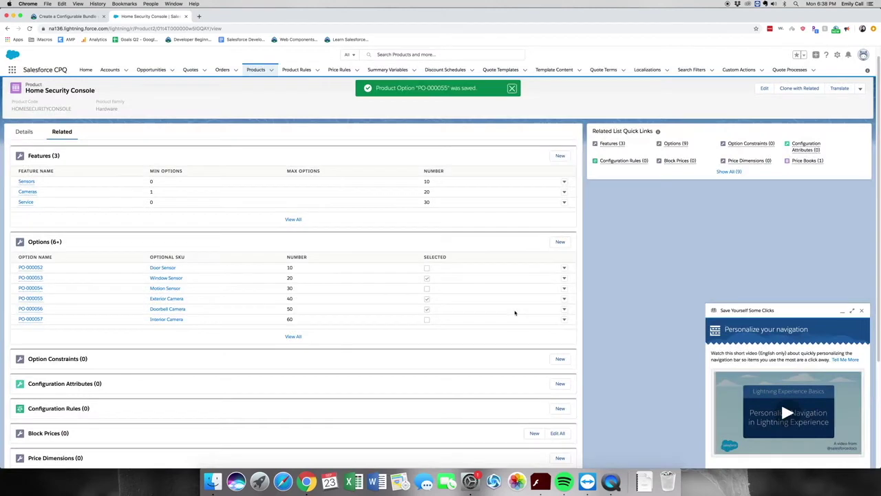
Step: Assign the Doorbell Camera option to the Cameras feature and save it
{"action": "left_click", "coordinate": [565, 309]}
{"action": "left_click", "coordinate": [556, 307]}
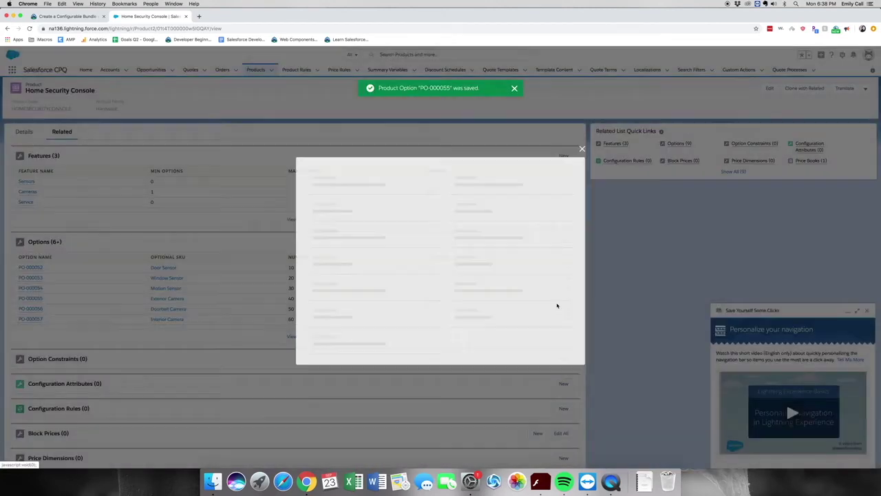
{"action": "left_click", "coordinate": [492, 163]}
{"action": "type", "text": "can"}
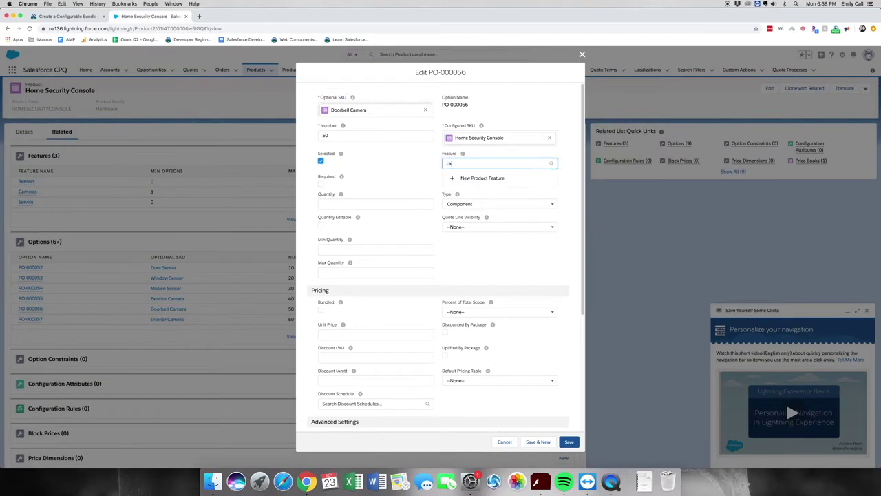
{"action": "key", "text": "BackSpace"}
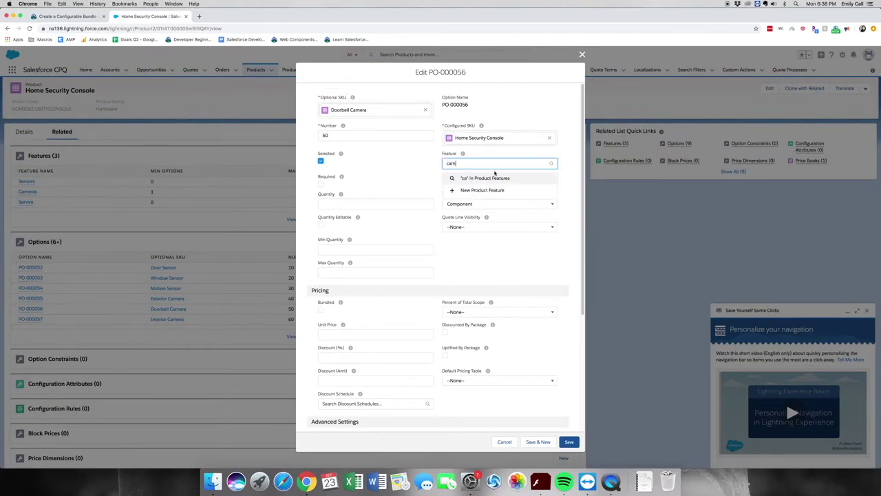
{"action": "left_click", "coordinate": [494, 189]}
{"action": "left_click", "coordinate": [568, 444]}
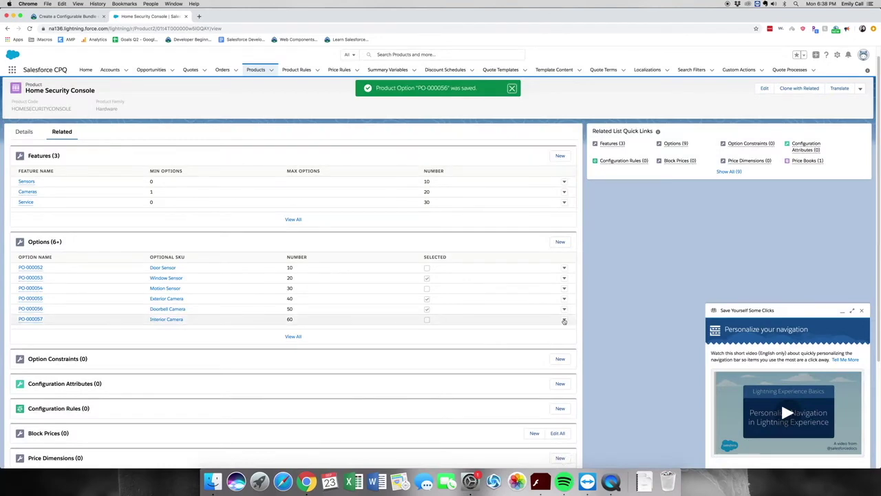
Step: Assign the Interior Camera option to the Cameras feature and save it
{"action": "left_click", "coordinate": [564, 319]}
{"action": "left_click", "coordinate": [554, 305]}
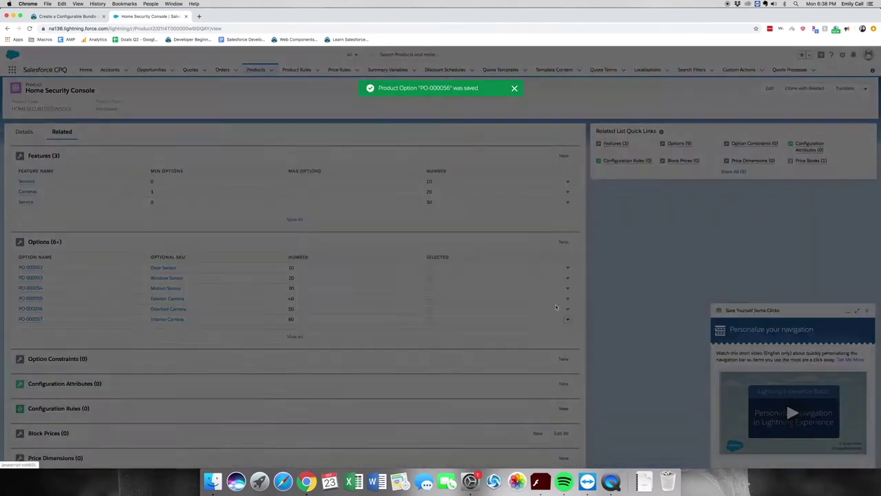
{"action": "left_click", "coordinate": [496, 163]}
{"action": "type", "text": "Cam"}
{"action": "left_click", "coordinate": [500, 188]}
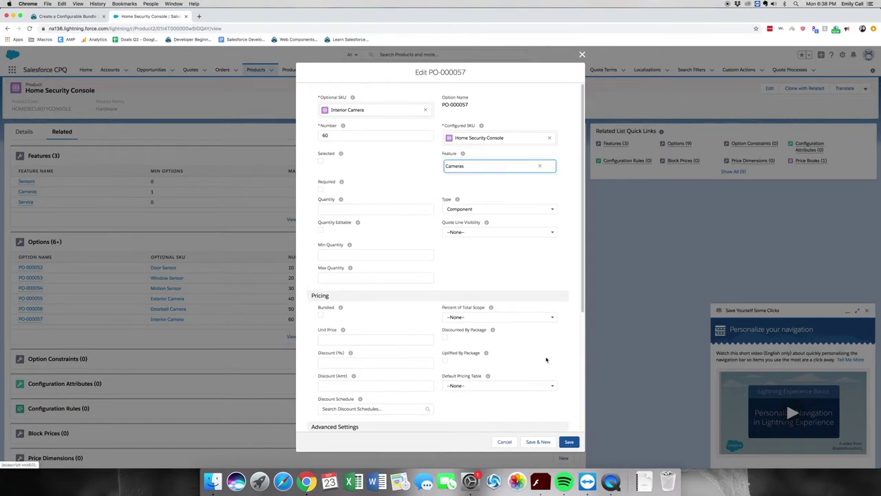
{"action": "left_click", "coordinate": [570, 444]}
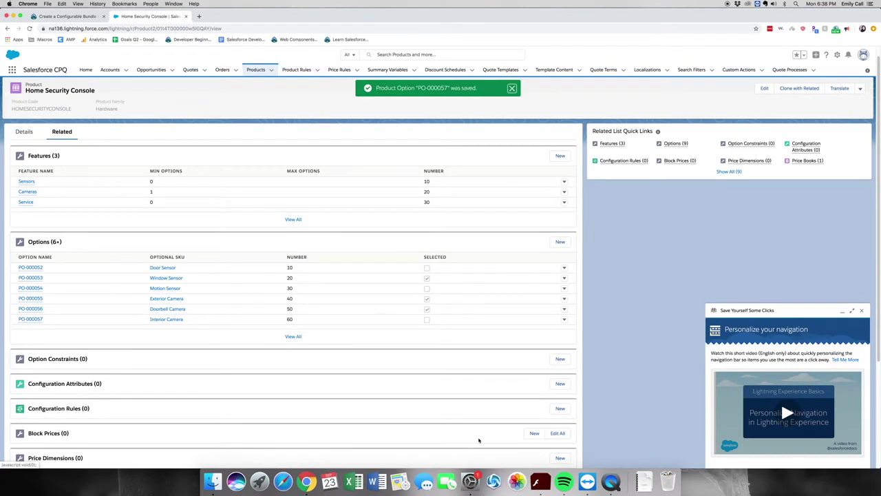
Step: Open the full list of product options, assign Home Security Monitoring to the Service feature, and save it
{"action": "left_click", "coordinate": [301, 337]}
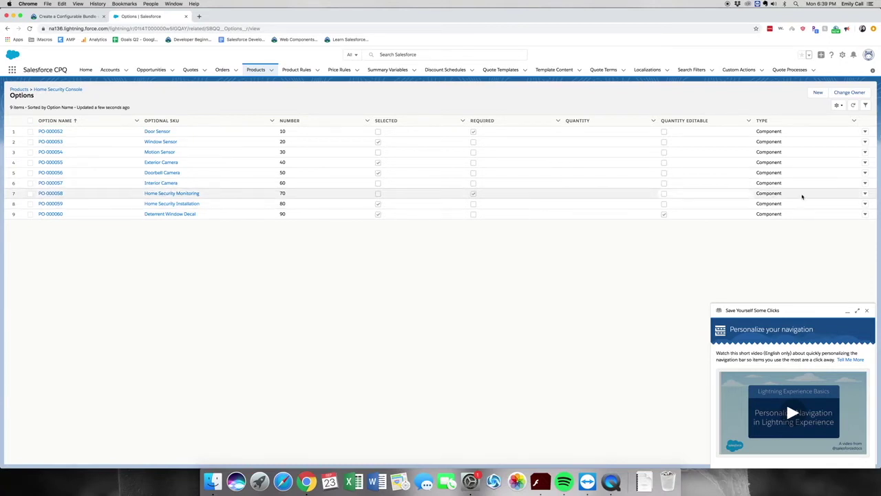
{"action": "left_click", "coordinate": [865, 195]}
{"action": "left_click", "coordinate": [858, 207]}
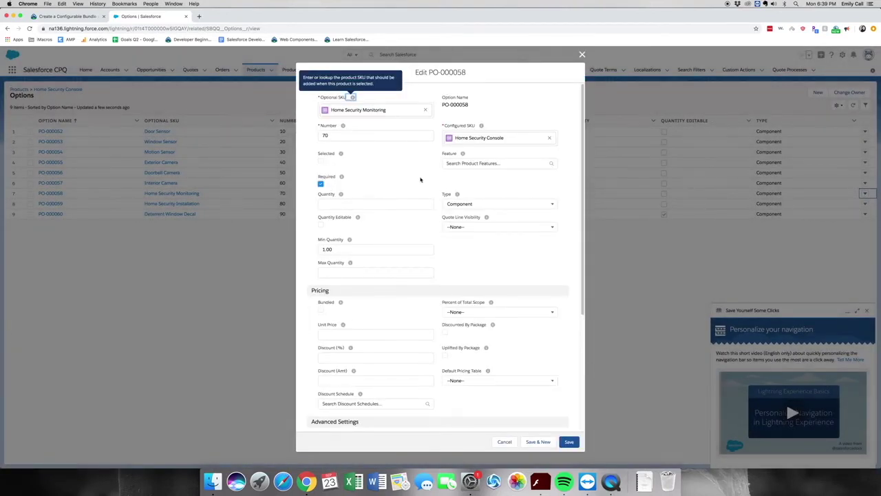
{"action": "left_click", "coordinate": [483, 163]}
{"action": "type", "text": "Ser"}
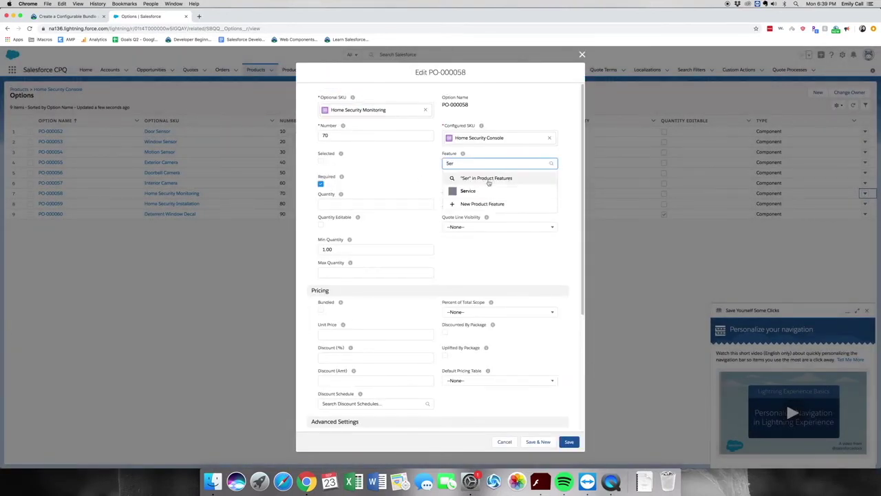
{"action": "left_click", "coordinate": [482, 191]}
{"action": "left_click", "coordinate": [572, 441]}
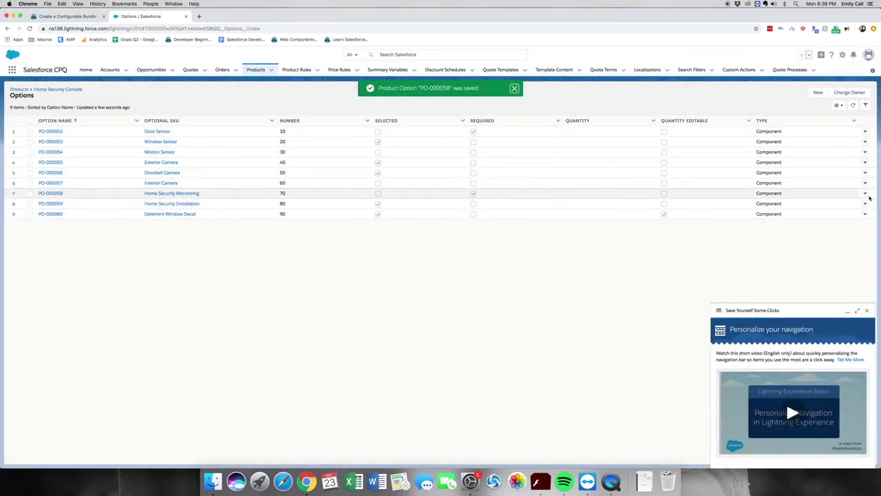
Step: Assign the Home Security Installation option to the Service feature and save it
{"action": "left_click", "coordinate": [867, 204]}
{"action": "left_click", "coordinate": [842, 216]}
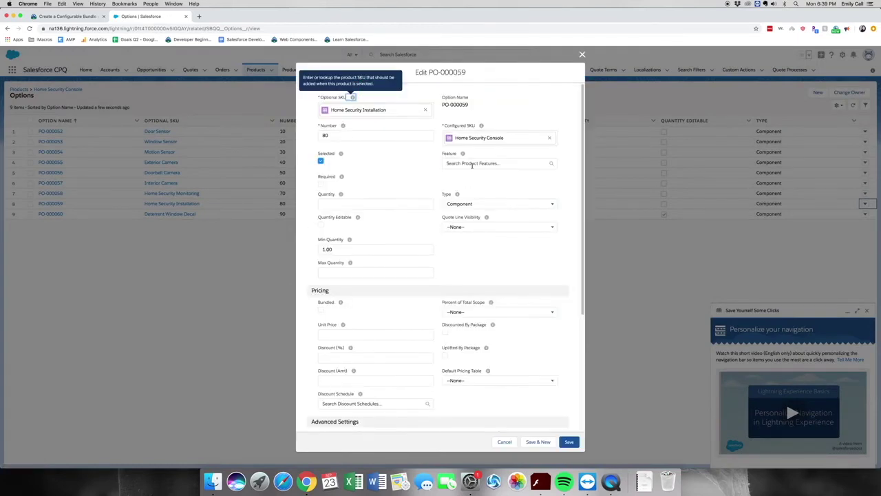
{"action": "left_click", "coordinate": [472, 165]}
{"action": "type", "text": "Ser"}
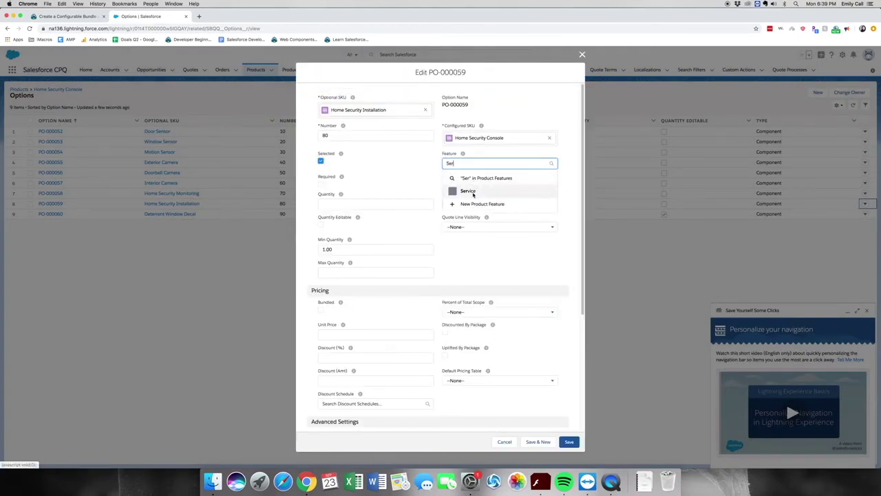
{"action": "left_click", "coordinate": [473, 193]}
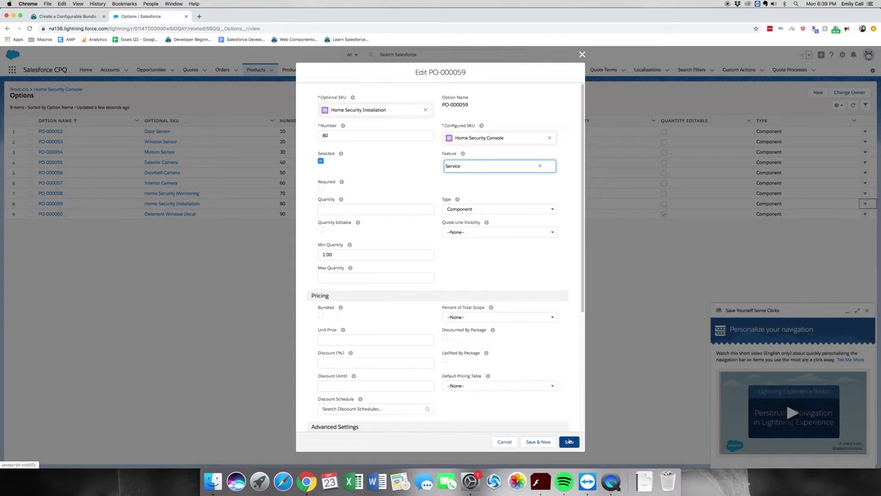
{"action": "left_click", "coordinate": [569, 441]}
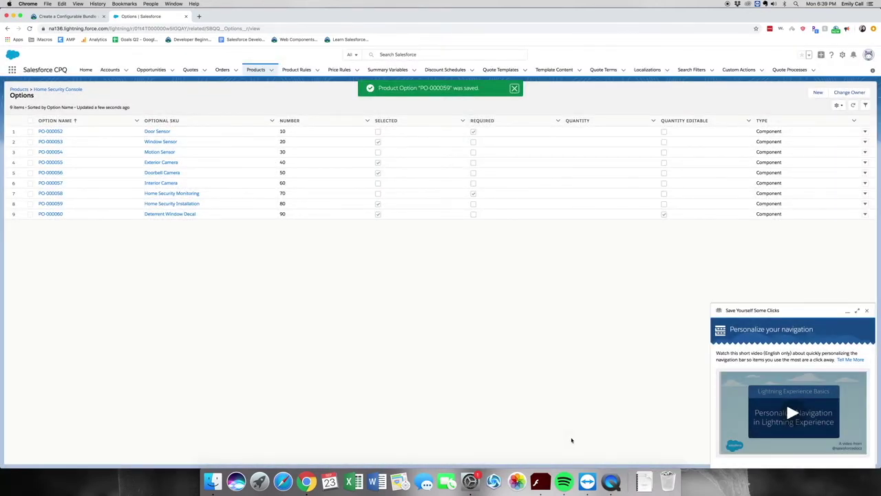
Step: Open The Fernando Estate account from the All Accounts list view
{"action": "left_click", "coordinate": [108, 72]}
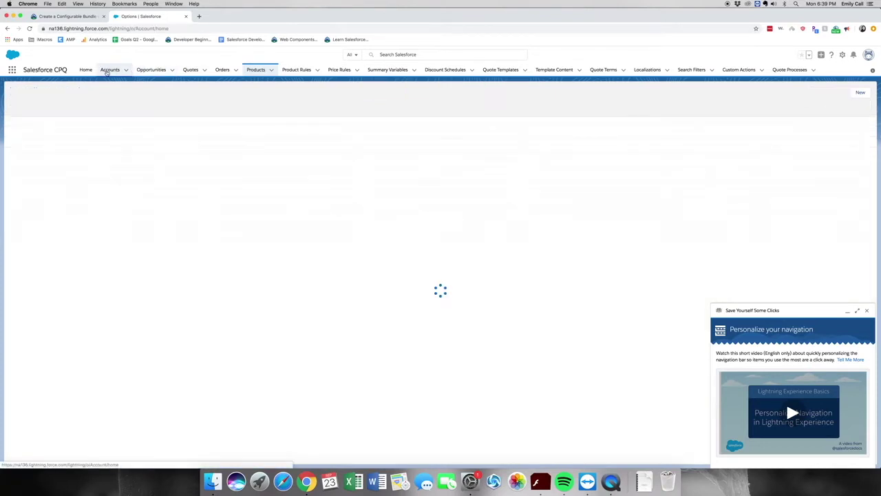
{"action": "left_click", "coordinate": [77, 96]}
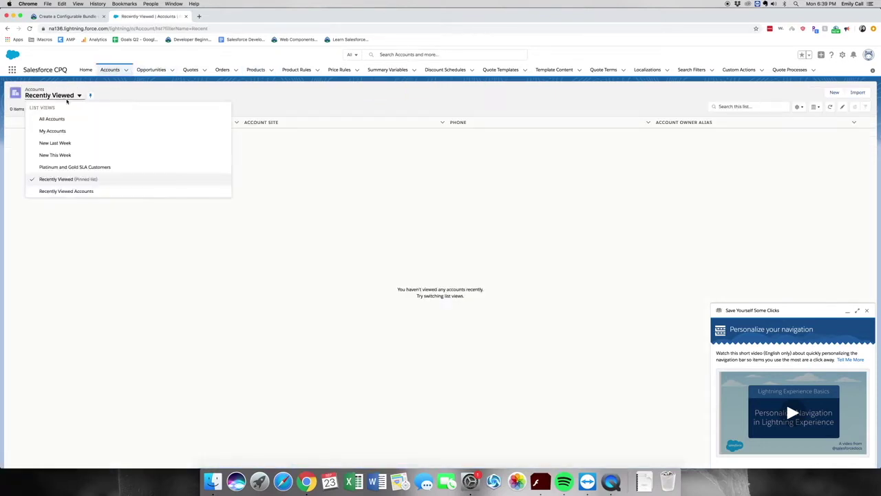
{"action": "left_click", "coordinate": [69, 125]}
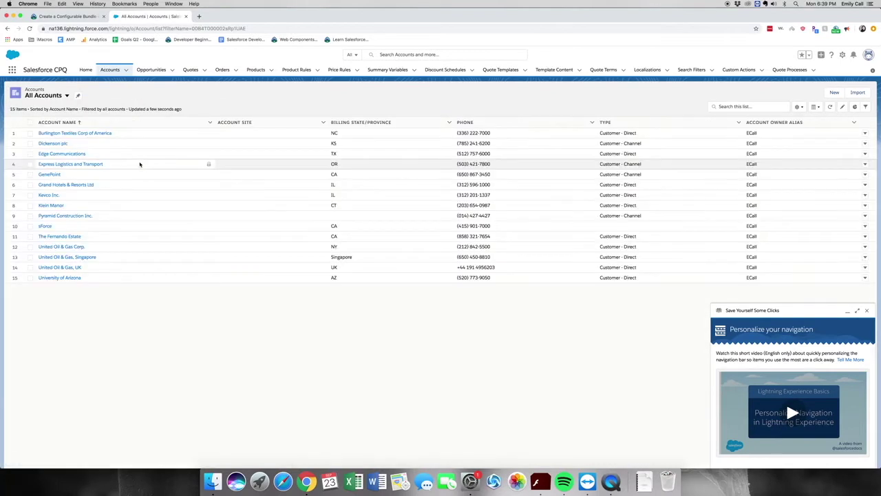
{"action": "left_click", "coordinate": [68, 239]}
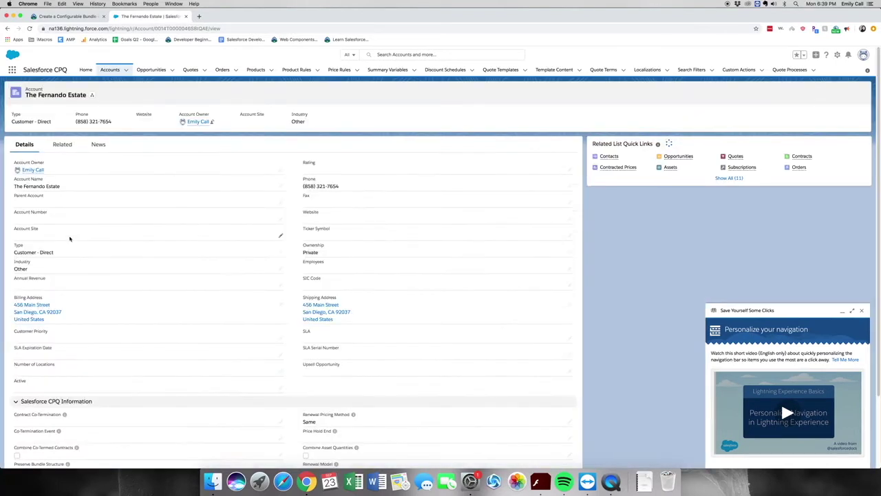
Step: Open the account's primary quote from its related quotes and start editing the quote lines
{"action": "left_click", "coordinate": [62, 151]}
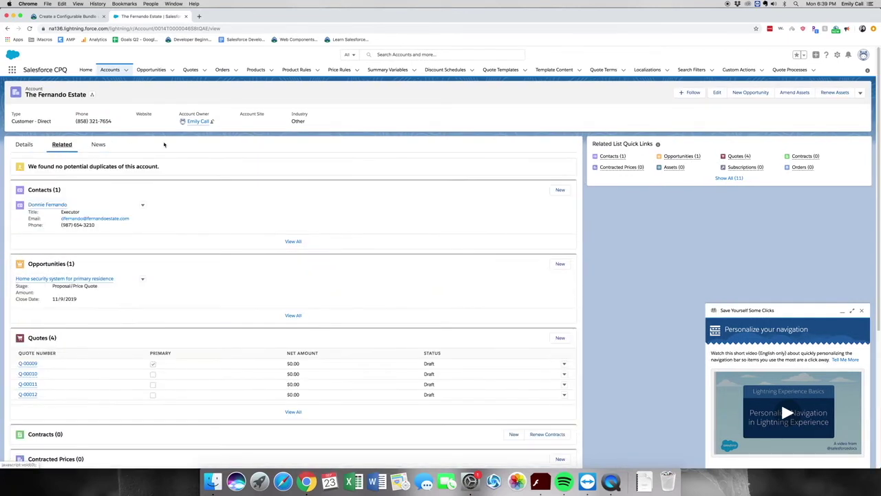
{"action": "mouse_move", "coordinate": [30, 365]}
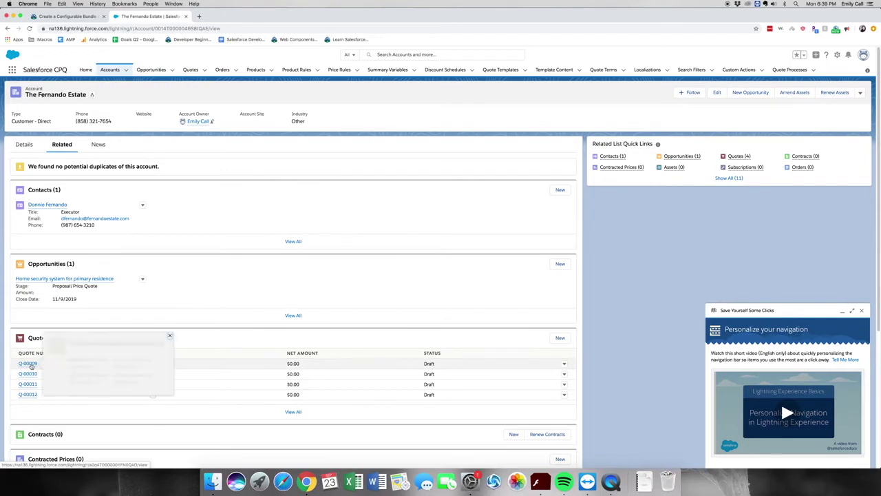
{"action": "left_click", "coordinate": [31, 365]}
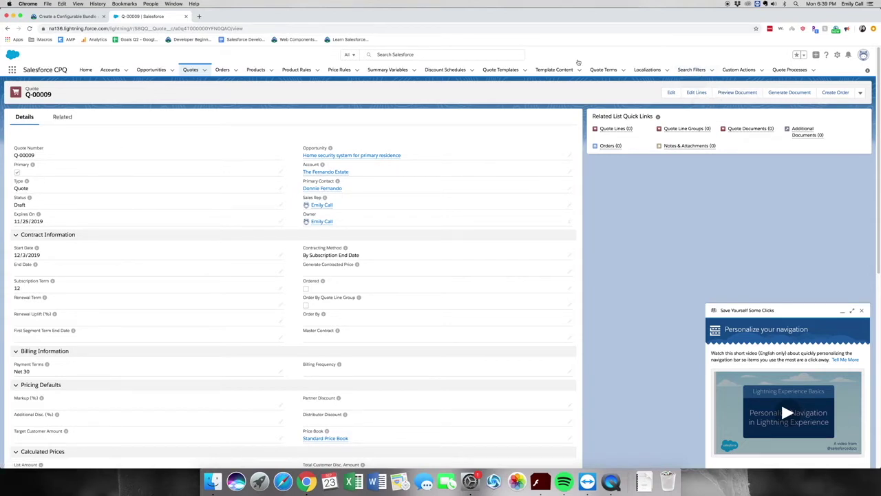
{"action": "left_click", "coordinate": [696, 93]}
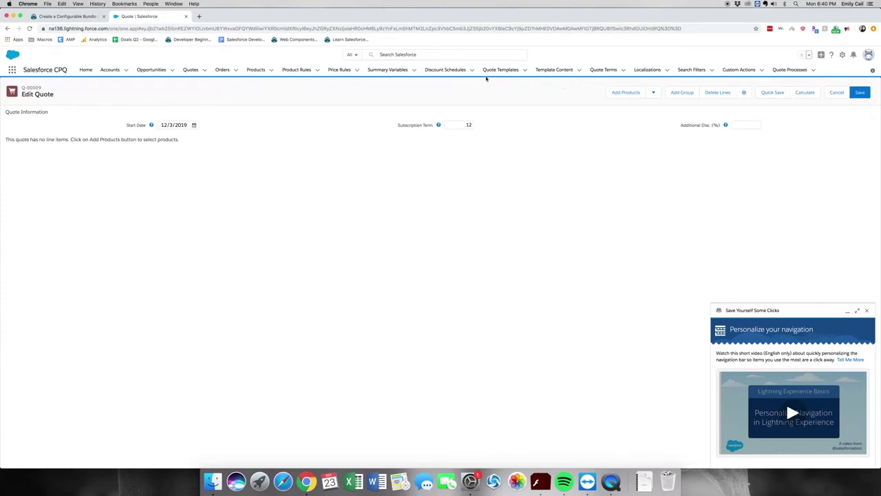
Step: Search the products for "Home security", add the Home Security Console bundle to the quote with its preselected options, and save the quote
{"action": "left_click", "coordinate": [610, 95]}
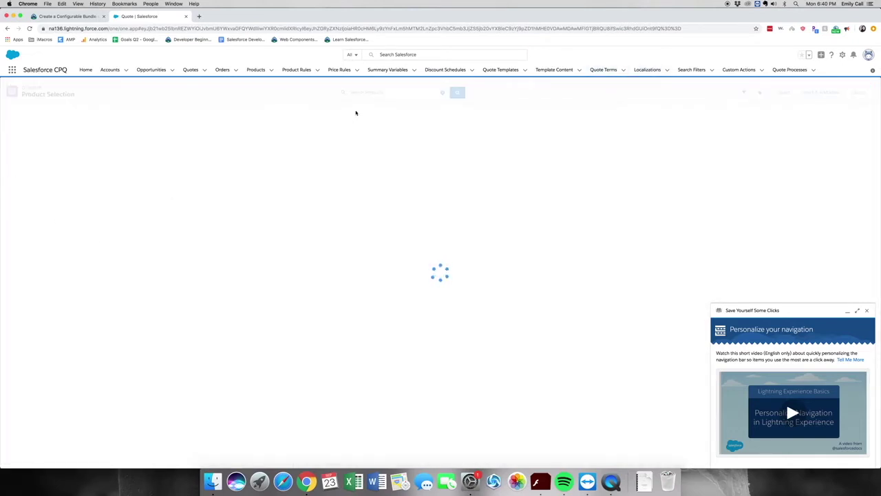
{"action": "left_click", "coordinate": [375, 93]}
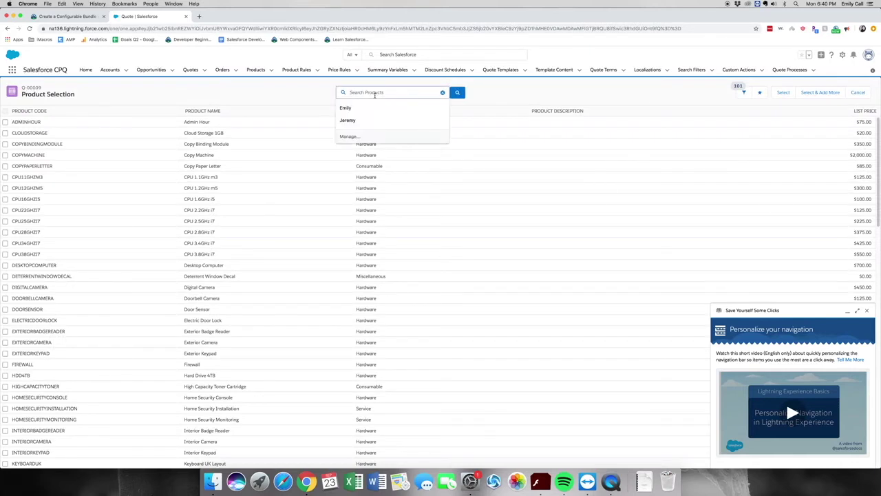
{"action": "type", "text": "Home security"}
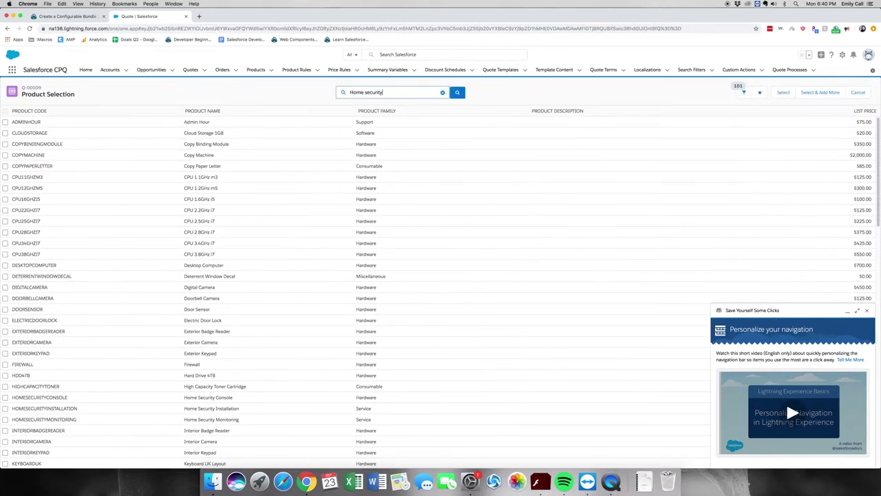
{"action": "key", "text": "Return"}
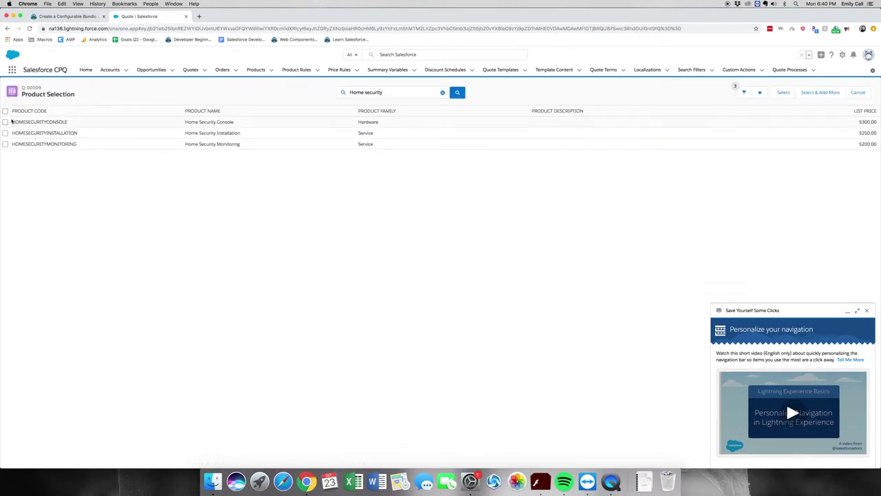
{"action": "left_click", "coordinate": [6, 122]}
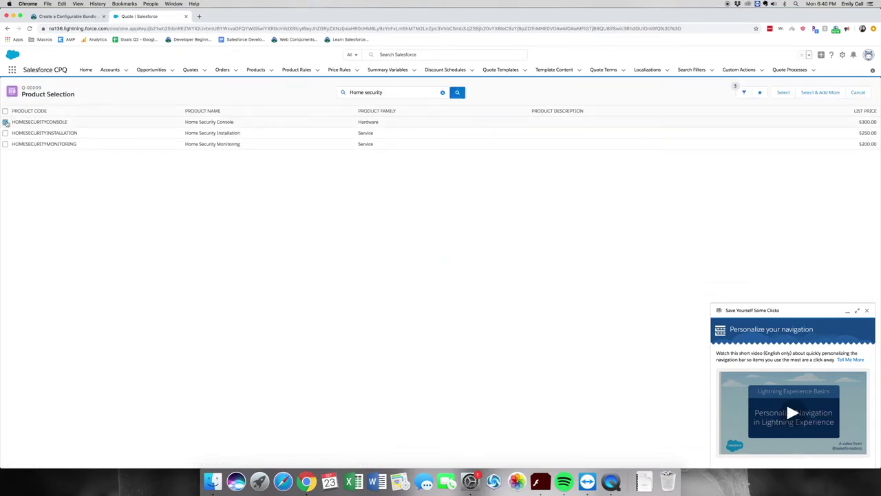
{"action": "left_click", "coordinate": [785, 92]}
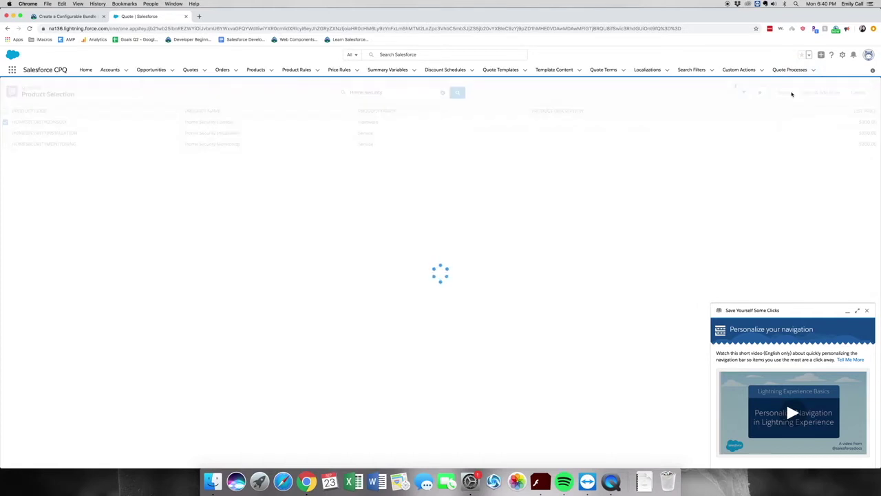
{"action": "left_click", "coordinate": [867, 311]}
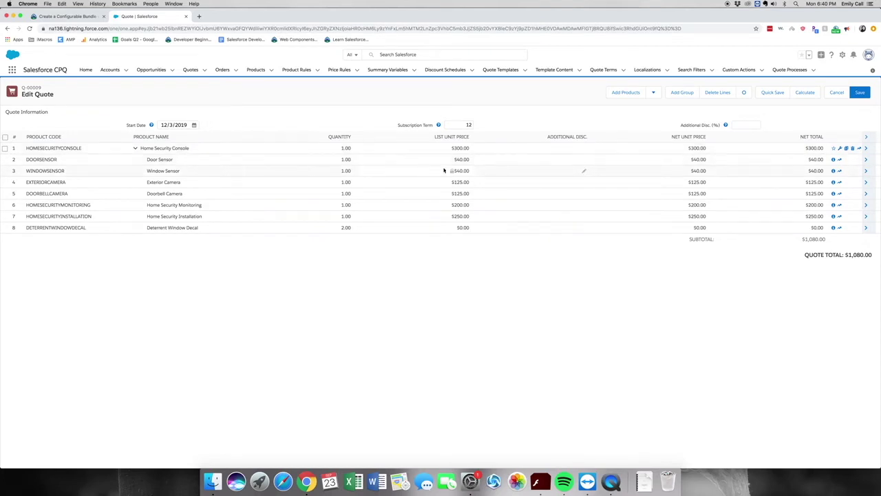
{"action": "left_click", "coordinate": [860, 93]}
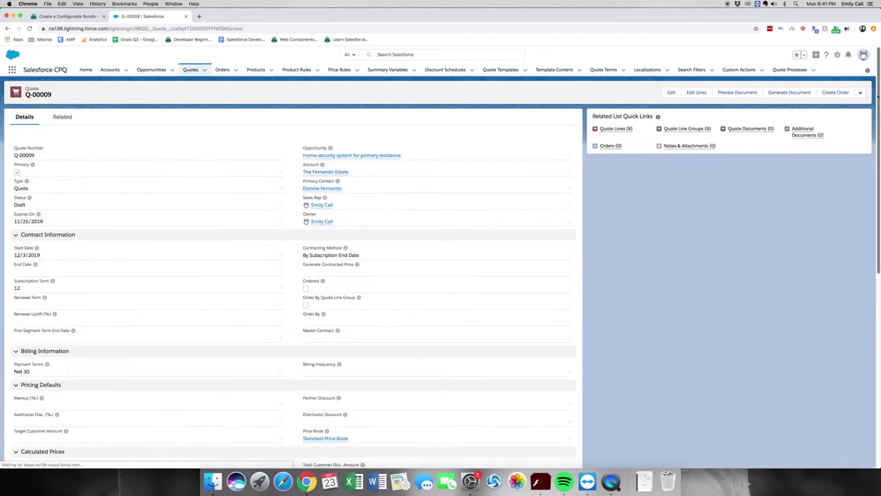
Step: Switch to the Trailhead project page, verify the step for 100 points, and read the verification feedback
{"action": "left_click", "coordinate": [90, 18]}
{"action": "scroll", "coordinate": [287, 336], "scroll_direction": "down", "scroll_amount": 20}
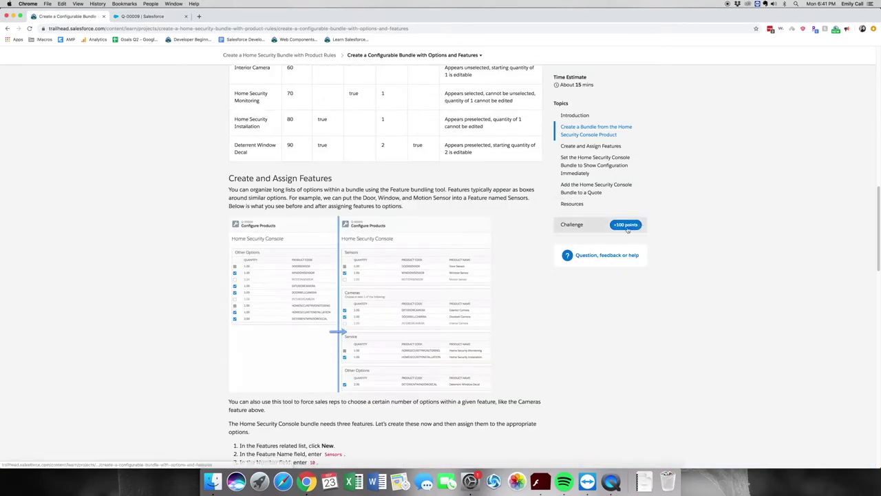
{"action": "scroll", "coordinate": [299, 442], "scroll_direction": "down", "scroll_amount": 2}
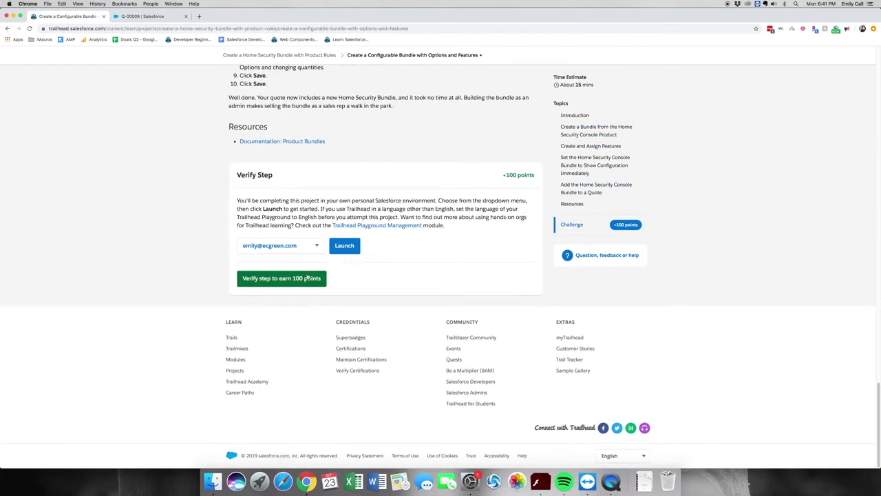
{"action": "left_click", "coordinate": [307, 279]}
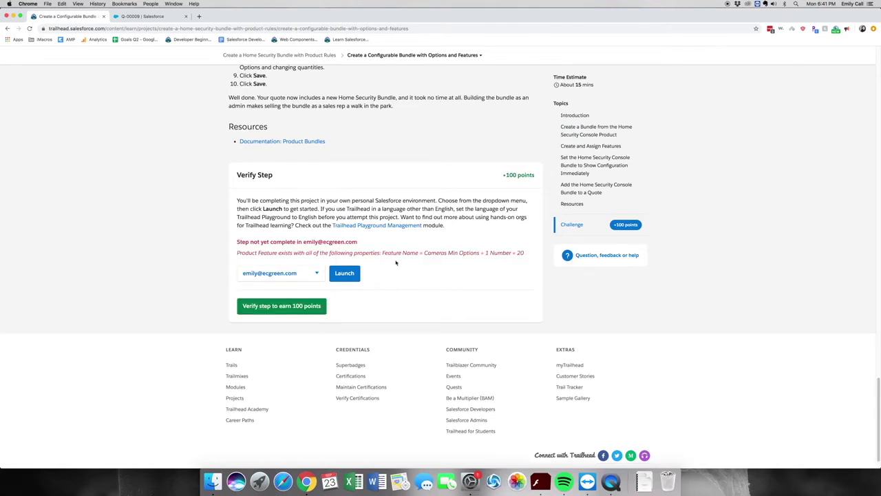
{"action": "left_click_drag", "start_coordinate": [266, 253], "coordinate": [476, 252]}
{"action": "left_click", "coordinate": [486, 274]}
{"action": "left_click_drag", "start_coordinate": [279, 253], "coordinate": [525, 254]}
{"action": "left_click_drag", "start_coordinate": [419, 253], "coordinate": [434, 254]}
{"action": "left_click", "coordinate": [449, 254]}
Step: Open the Cameras feature of the Home Security Console product in Salesforce to check its Min Options and Number
{"action": "left_click", "coordinate": [143, 16]}
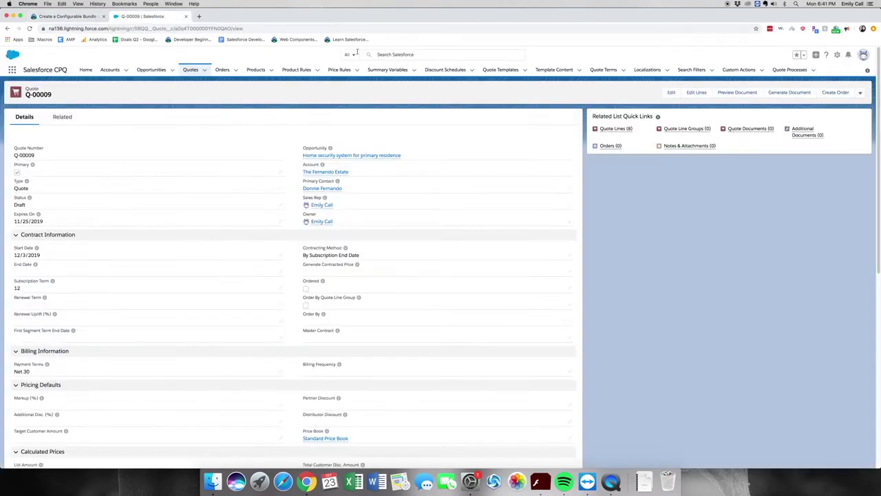
{"action": "left_click", "coordinate": [255, 70]}
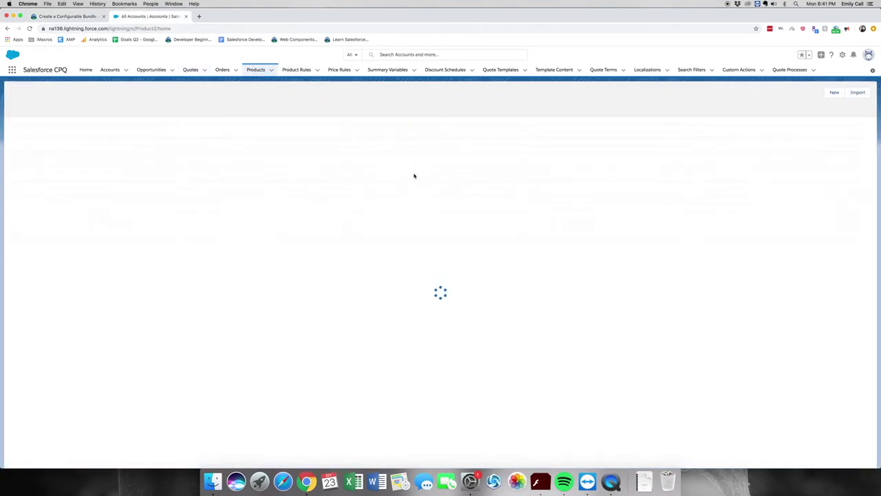
{"action": "left_click", "coordinate": [77, 134]}
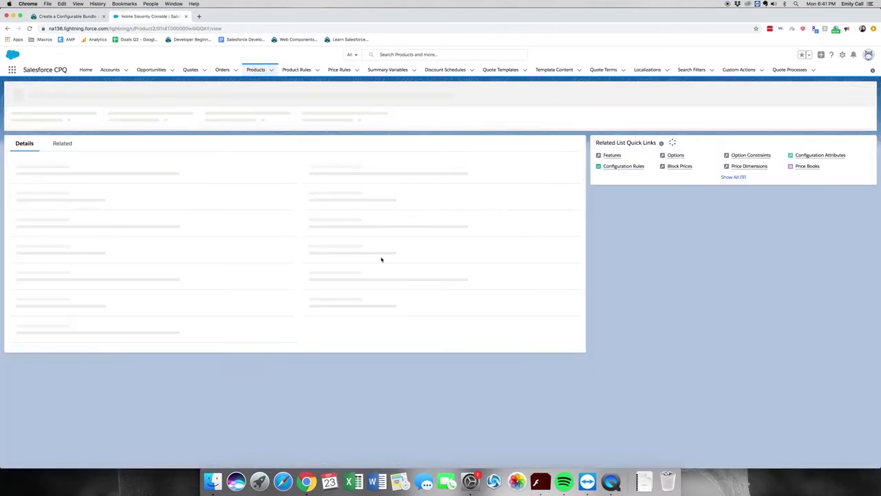
{"action": "left_click", "coordinate": [62, 146]}
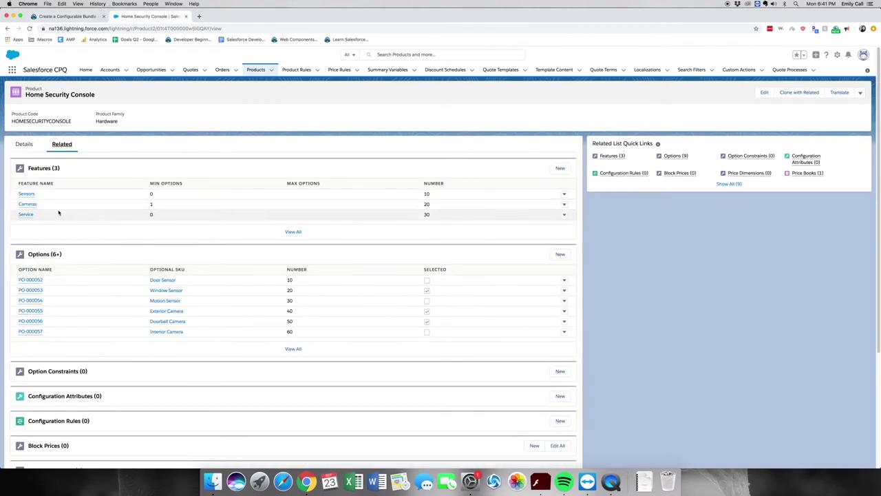
{"action": "left_click", "coordinate": [34, 205]}
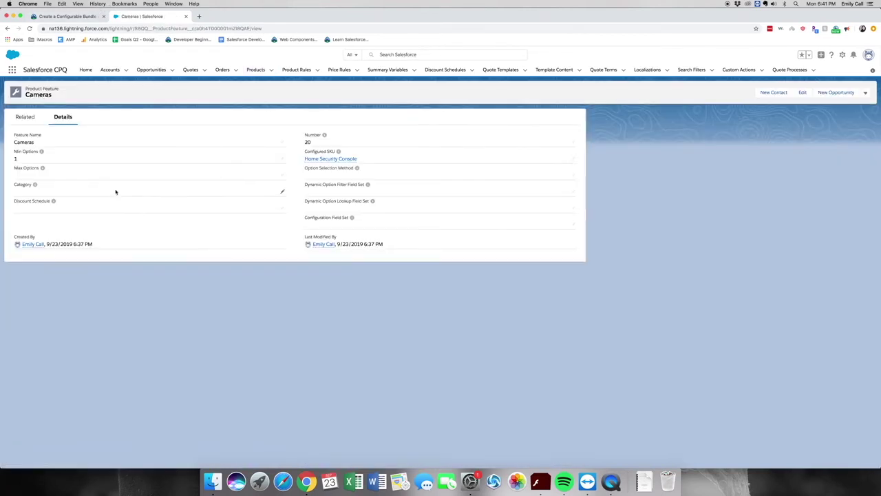
Step: Review the Trailhead instructions for creating the Cameras feature and compare them with the feature's record in Salesforce
{"action": "left_click", "coordinate": [45, 17]}
{"action": "scroll", "coordinate": [319, 172], "scroll_direction": "up", "scroll_amount": 10}
{"action": "scroll", "coordinate": [319, 171], "scroll_direction": "up", "scroll_amount": 5}
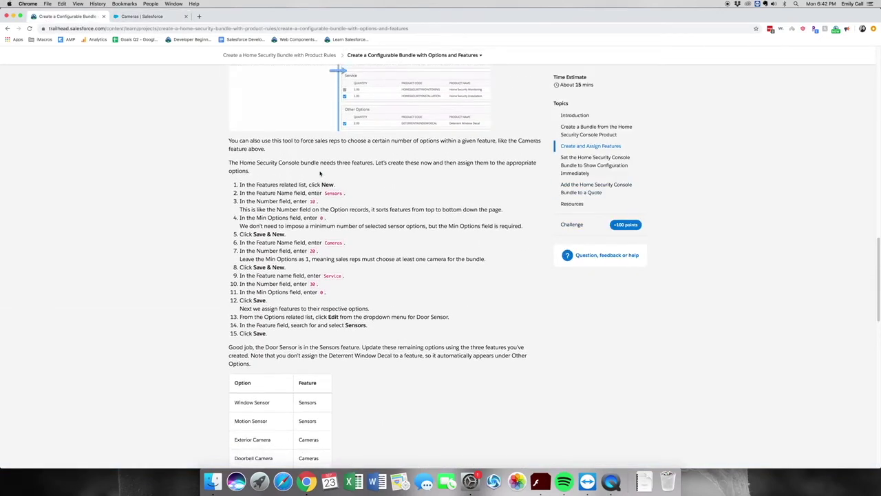
{"action": "scroll", "coordinate": [320, 174], "scroll_direction": "up", "scroll_amount": 1}
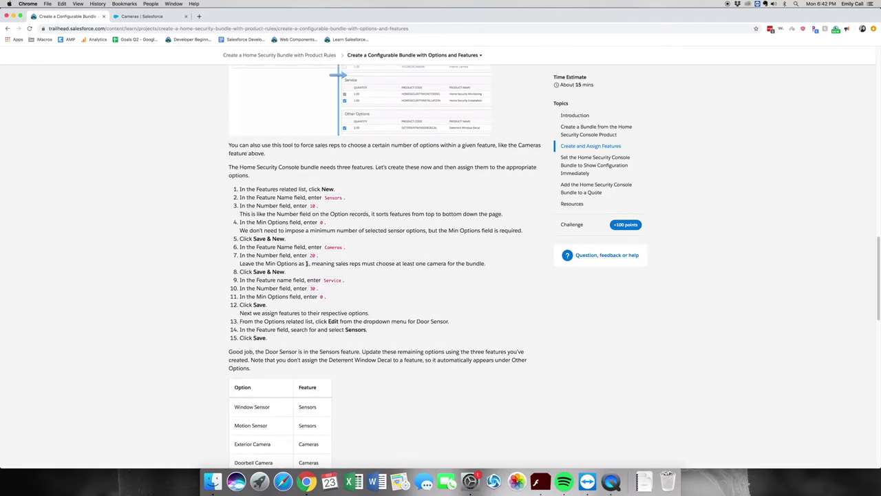
{"action": "left_click_drag", "start_coordinate": [249, 256], "coordinate": [311, 255]}
{"action": "left_click", "coordinate": [314, 243]}
{"action": "left_click", "coordinate": [131, 16]}
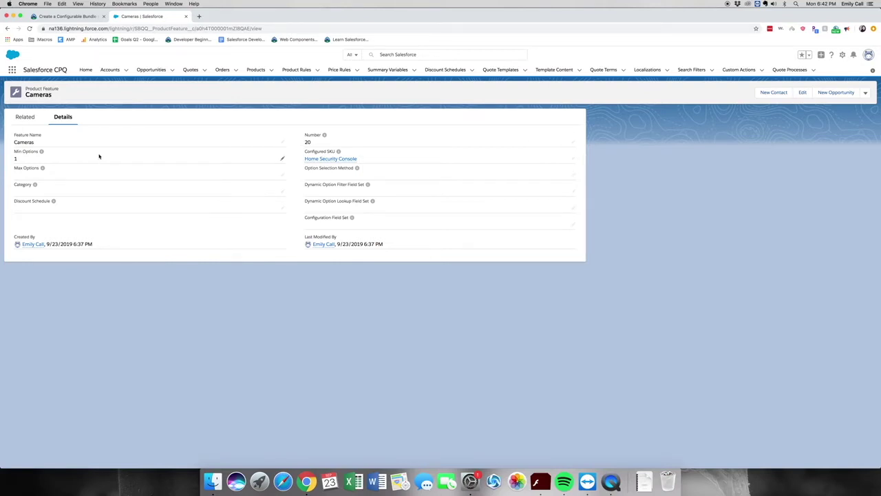
Step: Reread the verification feedback in the Verify Step section of the Trailhead page
{"action": "left_click", "coordinate": [69, 15]}
{"action": "scroll", "coordinate": [382, 344], "scroll_direction": "down", "scroll_amount": 15}
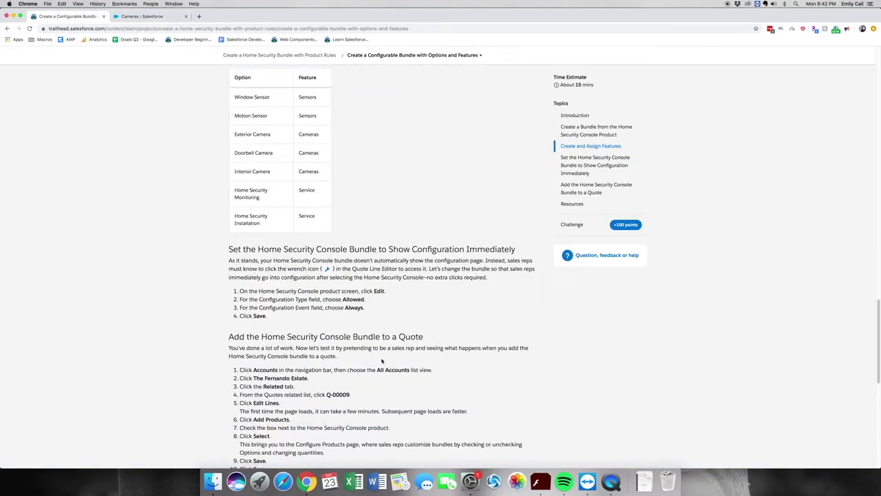
{"action": "scroll", "coordinate": [382, 344], "scroll_direction": "down", "scroll_amount": 2}
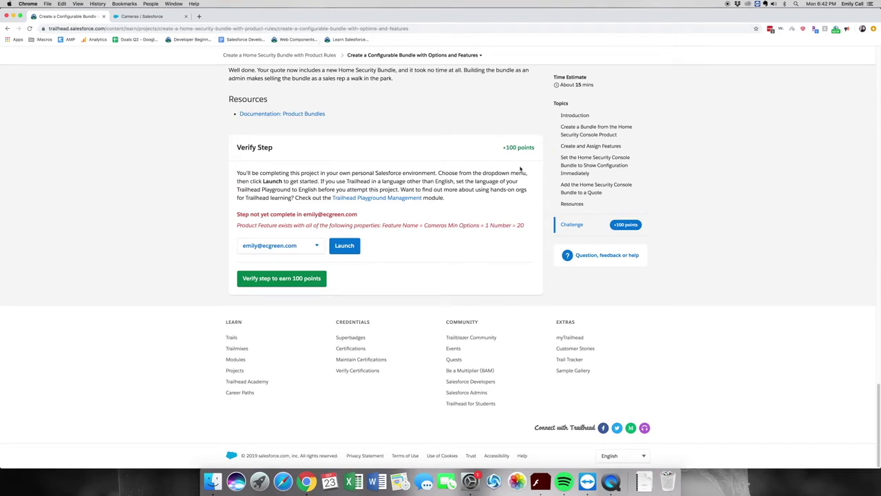
{"action": "left_click_drag", "start_coordinate": [258, 226], "coordinate": [298, 229]}
{"action": "left_click", "coordinate": [307, 227]}
Step: Return to the Home Security Console product in Salesforce and check the settings in its related Features list
{"action": "left_click", "coordinate": [157, 13]}
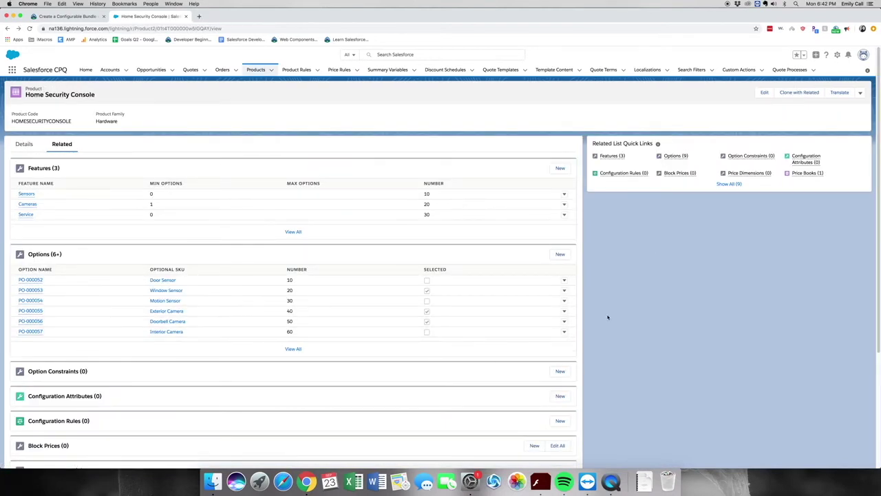
{"action": "mouse_move", "coordinate": [614, 157]}
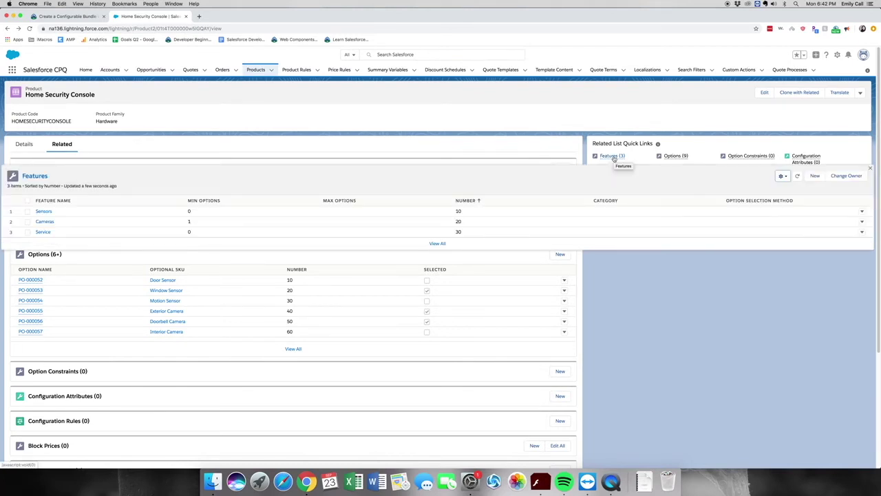
{"action": "left_click", "coordinate": [862, 223]}
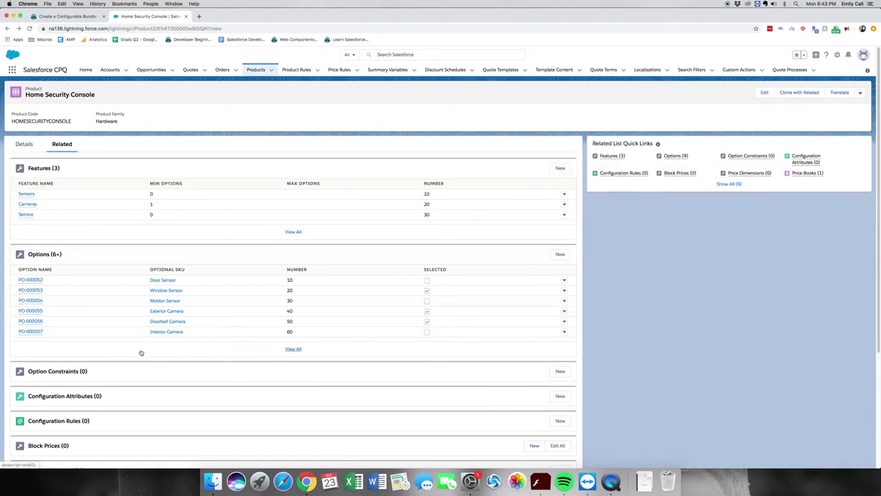
Step: Open the Interior Camera option of the Home Security Console for editing, check its settings, and close it without changes
{"action": "scroll", "coordinate": [142, 353], "scroll_direction": "down", "scroll_amount": 1}
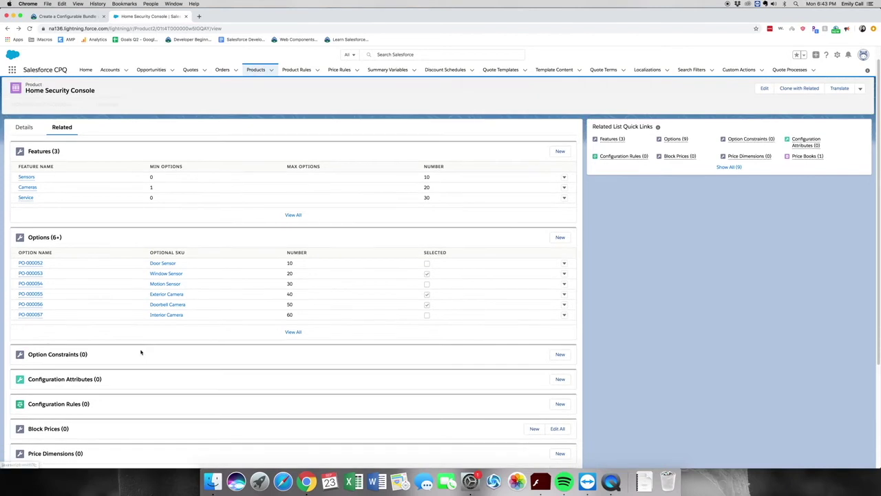
{"action": "left_click", "coordinate": [564, 316]}
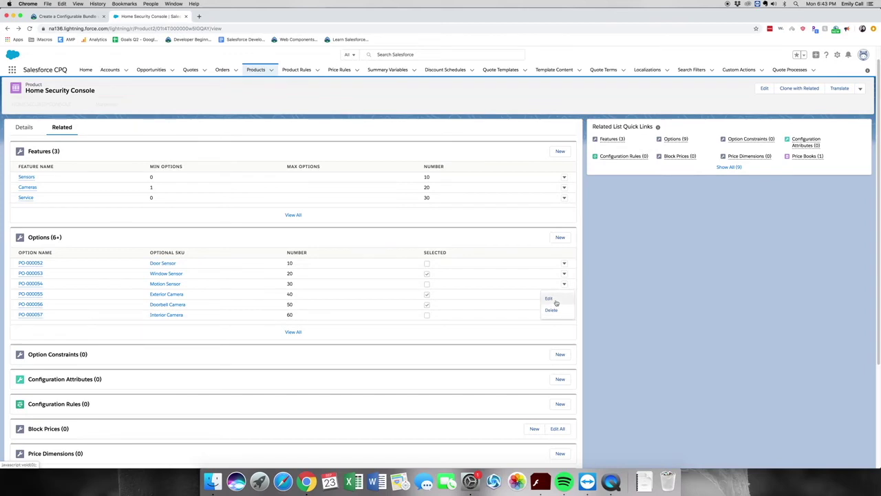
{"action": "left_click", "coordinate": [555, 303]}
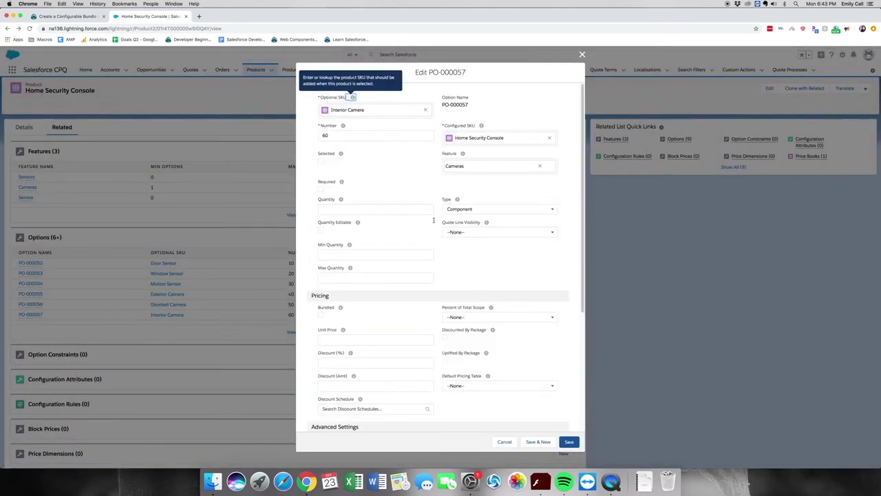
{"action": "left_click", "coordinate": [582, 54]}
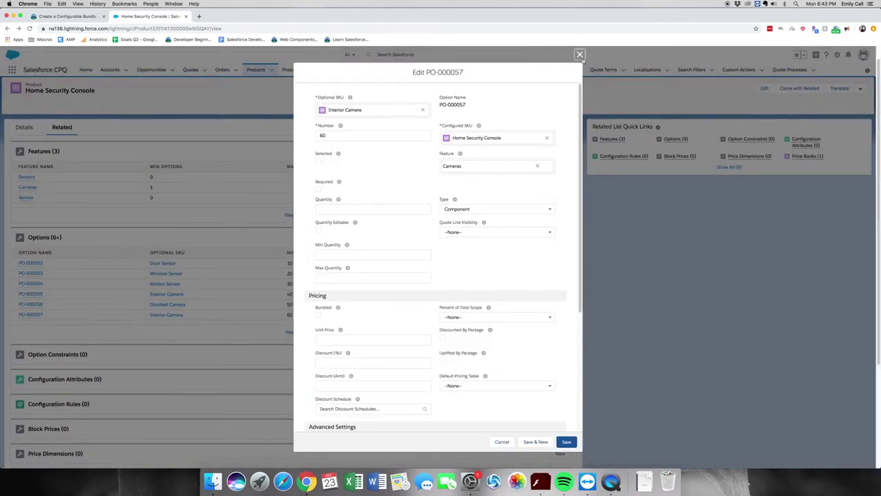
Step: Rerun the step verification on the Trailhead page, reload the page, and go to its Challenge section
{"action": "left_click", "coordinate": [82, 16]}
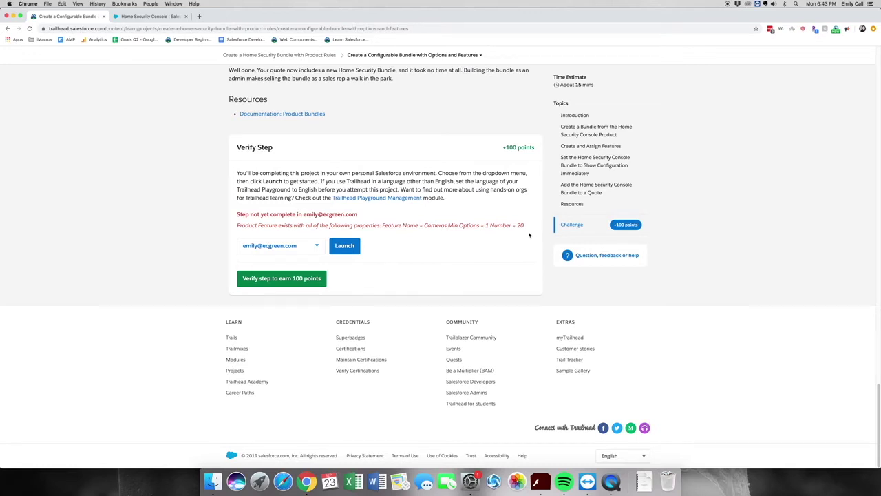
{"action": "left_click", "coordinate": [293, 281]}
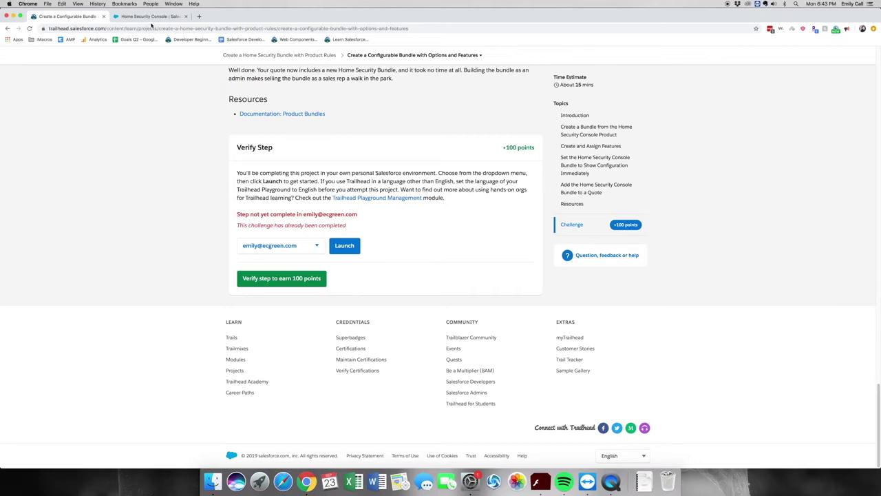
{"action": "left_click", "coordinate": [295, 278]}
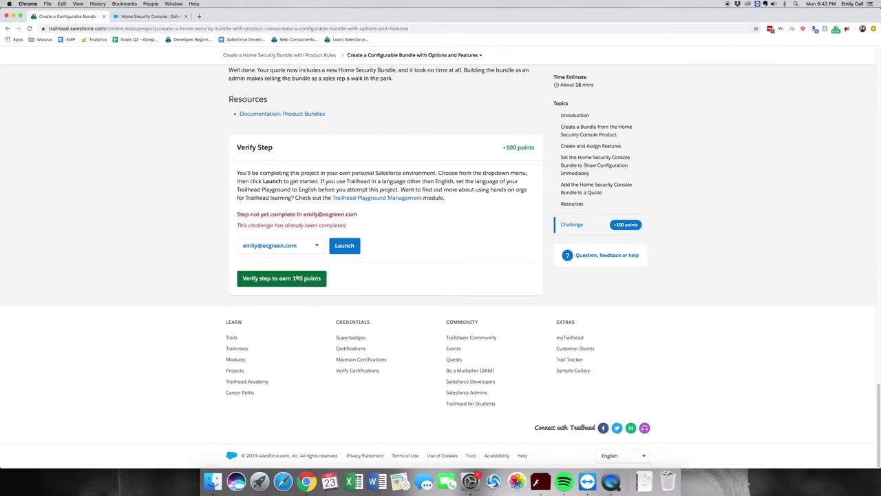
{"action": "left_click", "coordinate": [28, 29]}
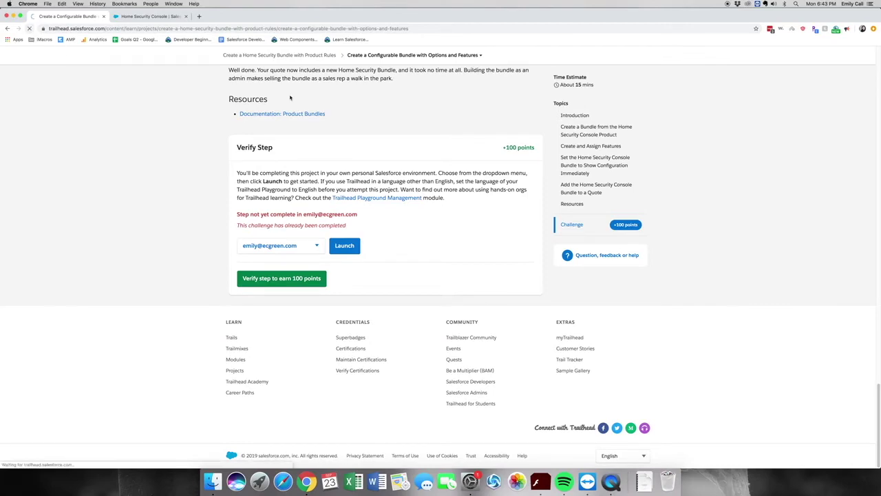
{"action": "scroll", "coordinate": [530, 289], "scroll_direction": "down", "scroll_amount": 3}
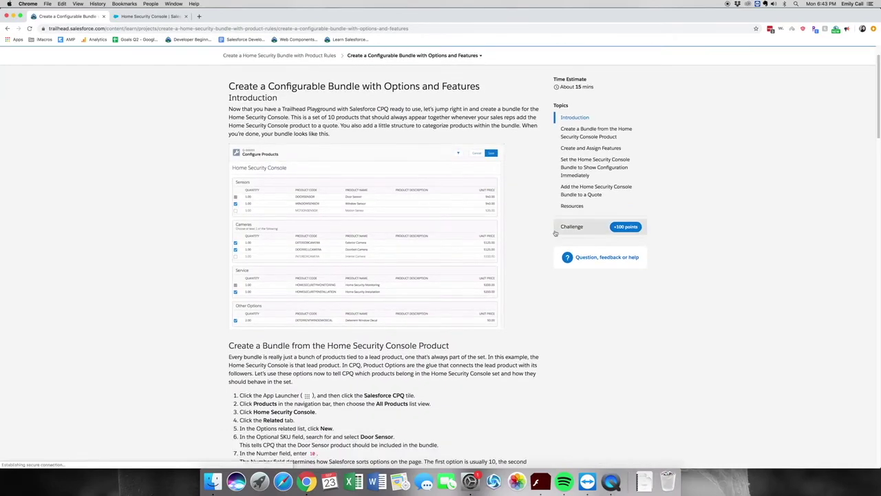
{"action": "left_click", "coordinate": [558, 229]}
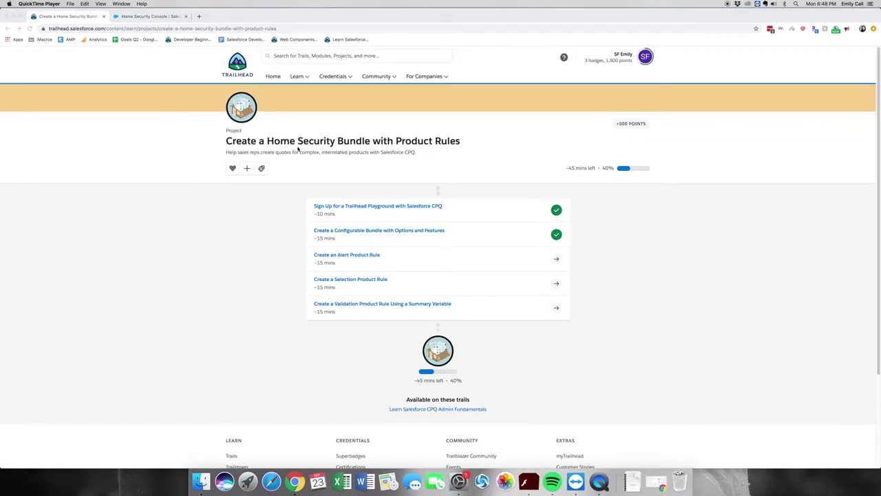
Step: Open the Create an Alert Product Rule unit in Trailhead and read through its instructions for building and testing the rule
{"action": "left_click", "coordinate": [339, 257]}
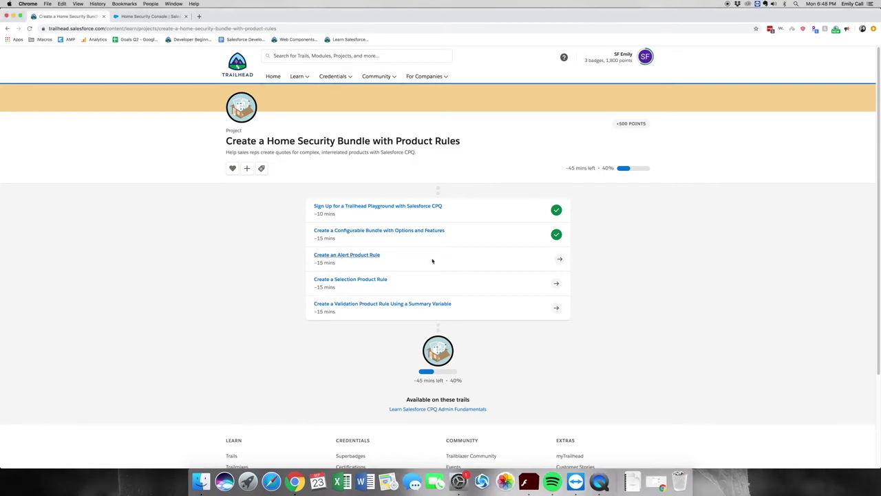
{"action": "left_click", "coordinate": [558, 265]}
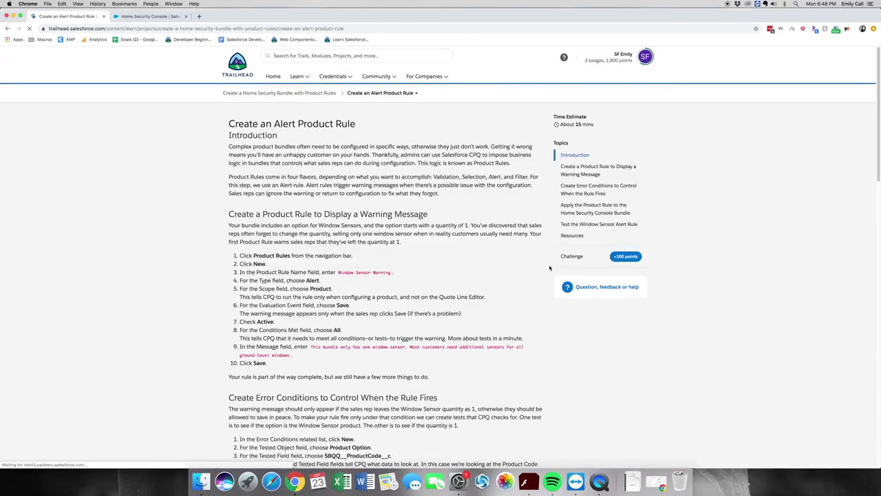
{"action": "scroll", "coordinate": [417, 328], "scroll_direction": "down", "scroll_amount": 5}
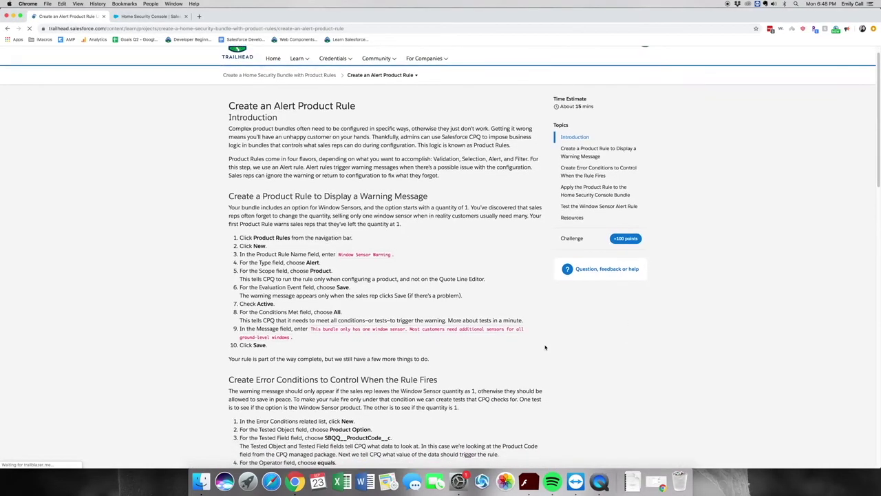
{"action": "scroll", "coordinate": [421, 277], "scroll_direction": "up", "scroll_amount": 3}
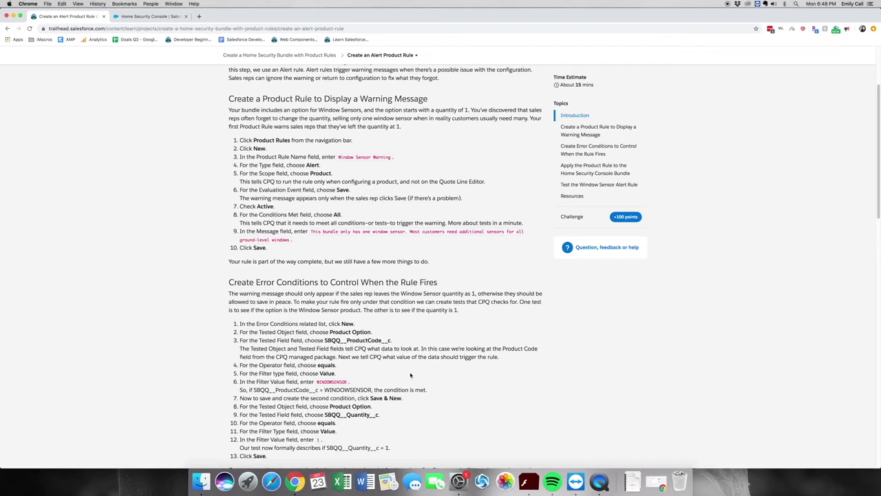
{"action": "scroll", "coordinate": [409, 383], "scroll_direction": "down", "scroll_amount": 3}
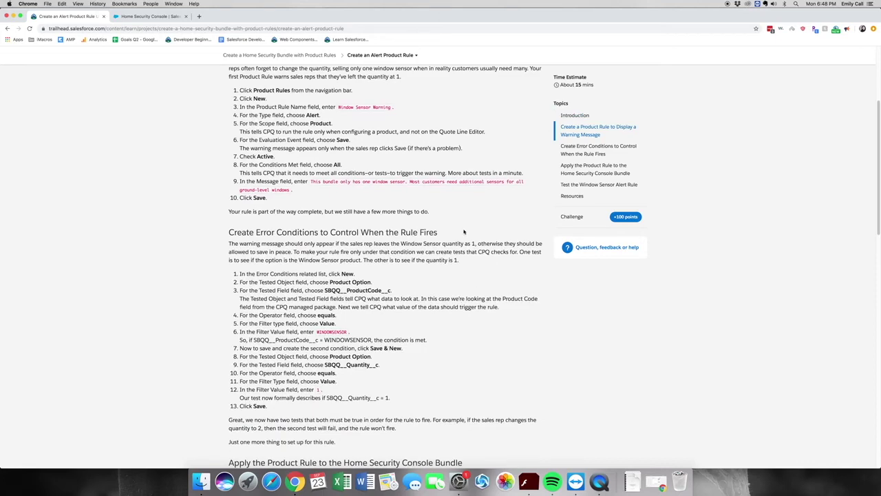
{"action": "scroll", "coordinate": [557, 279], "scroll_direction": "down", "scroll_amount": 10}
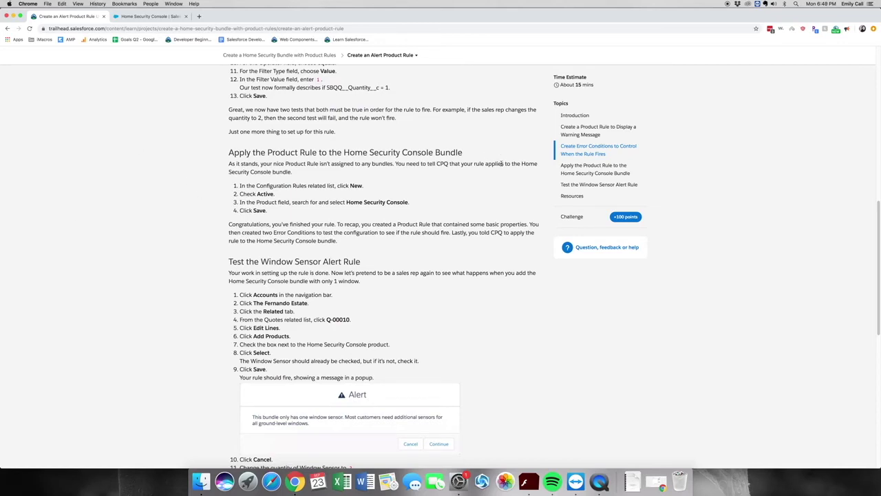
{"action": "scroll", "coordinate": [457, 311], "scroll_direction": "down", "scroll_amount": 5}
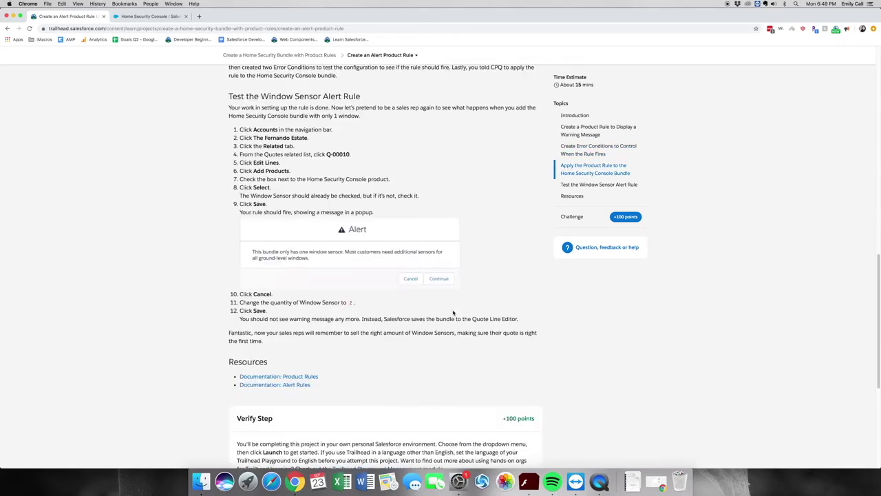
{"action": "scroll", "coordinate": [453, 313], "scroll_direction": "up", "scroll_amount": 20}
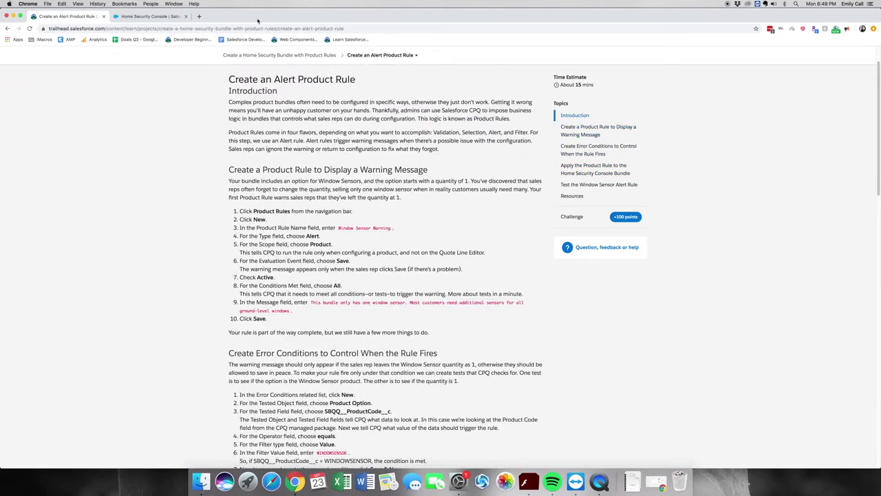
Step: Start a new product rule in Salesforce CPQ and name it Window Sensor Warning
{"action": "left_click", "coordinate": [160, 17]}
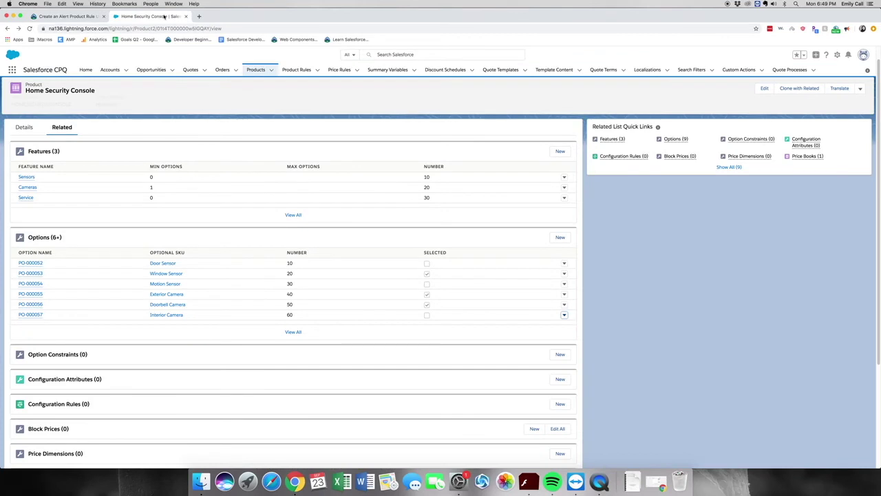
{"action": "left_click", "coordinate": [310, 72]}
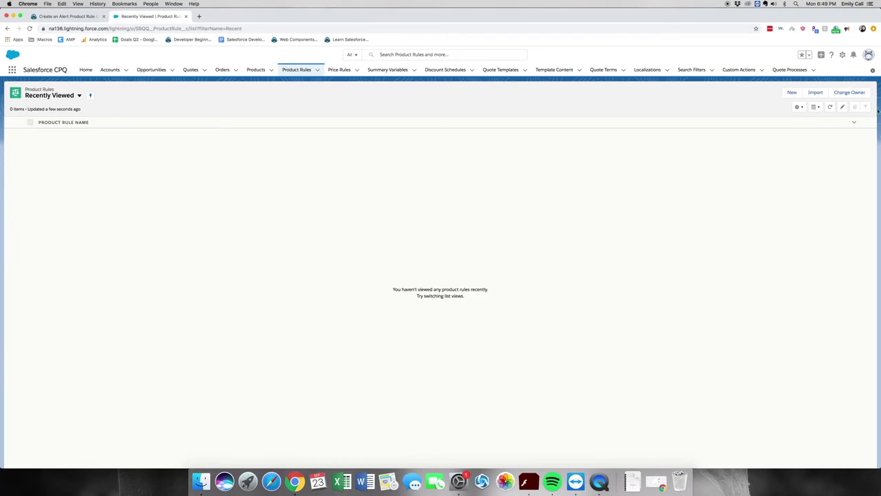
{"action": "left_click", "coordinate": [792, 92]}
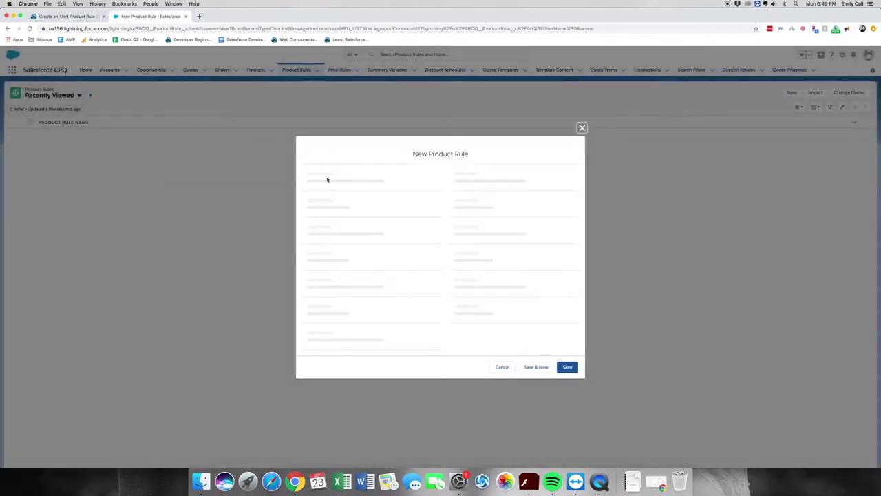
{"action": "type", "text": "Window Sens"}
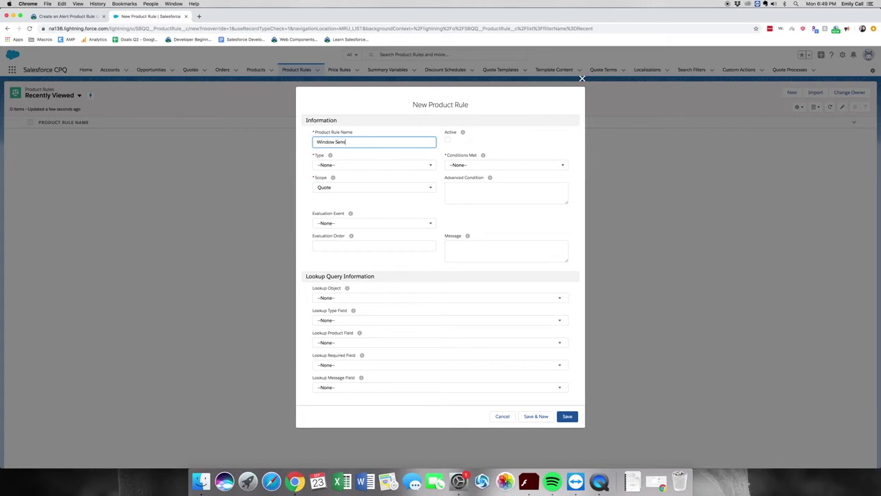
{"action": "type", "text": "or Wal"}
{"action": "type", "text": "ning"}
Step: Set the new product rule's Type to Alert, Scope to Product, and Evaluation Event to Save
{"action": "left_click", "coordinate": [378, 165]}
{"action": "left_click", "coordinate": [362, 212]}
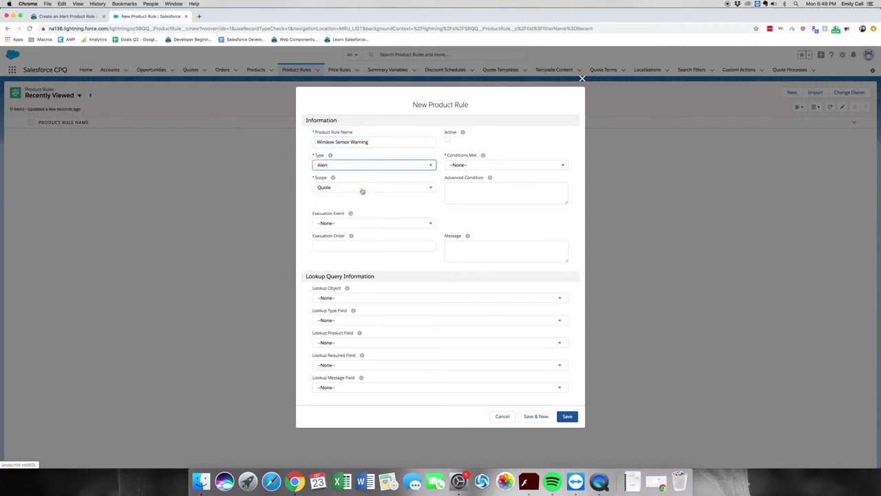
{"action": "left_click", "coordinate": [363, 191]}
{"action": "left_click", "coordinate": [360, 225]}
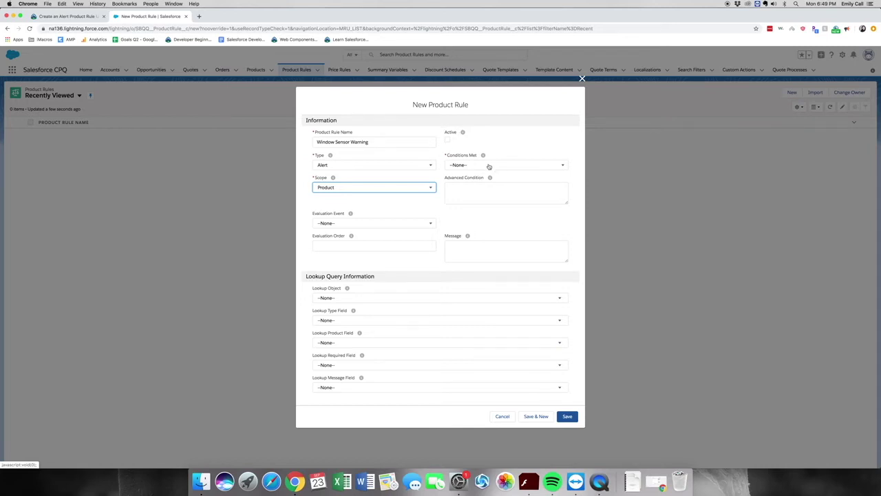
{"action": "left_click", "coordinate": [418, 223]}
{"action": "left_click", "coordinate": [356, 273]}
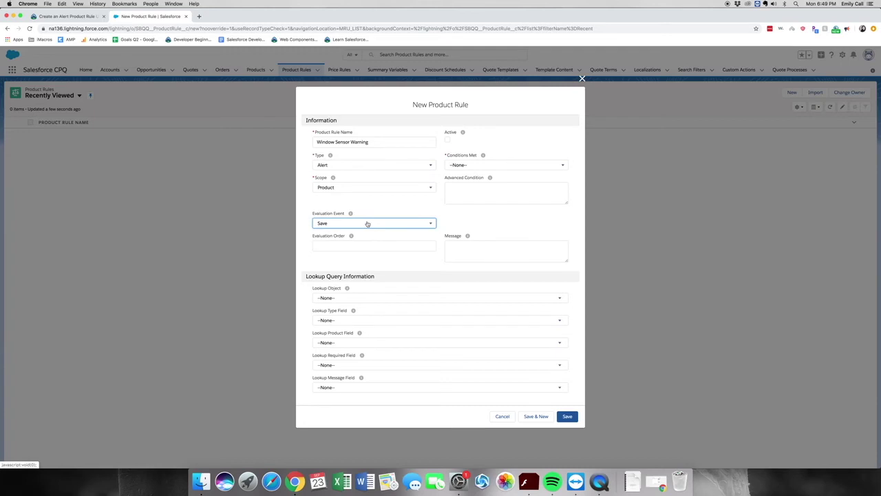
Step: Mark the product rule as Active and set Conditions Met to All
{"action": "left_click", "coordinate": [448, 141]}
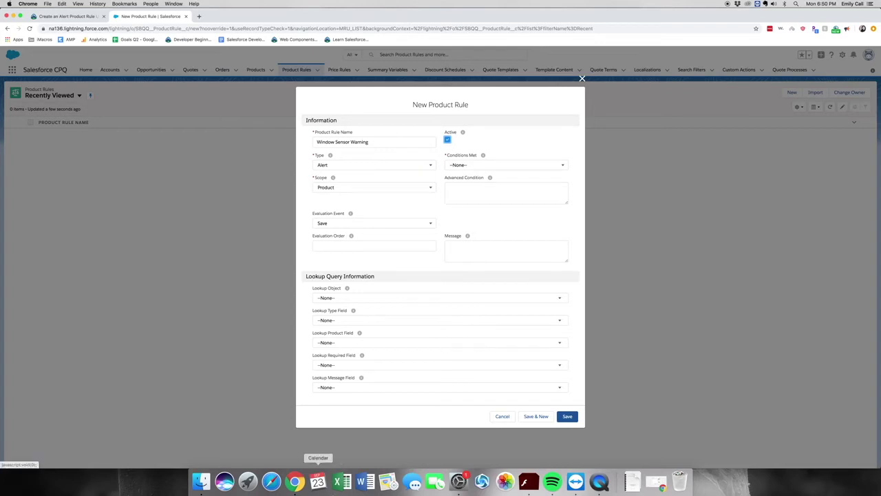
{"action": "left_click", "coordinate": [462, 167]}
{"action": "left_click", "coordinate": [473, 191]}
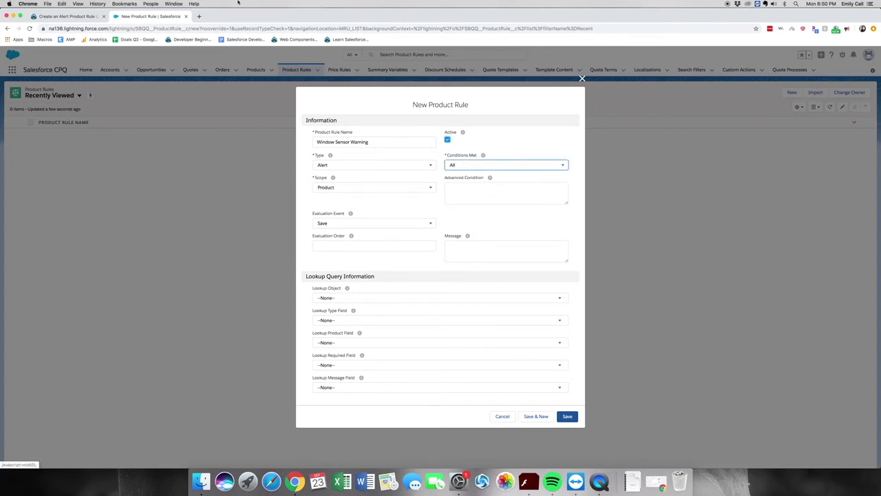
Step: Copy the one-window-sensor warning text from the Trailhead instructions into the rule's Message field and save the product rule
{"action": "left_click", "coordinate": [68, 16]}
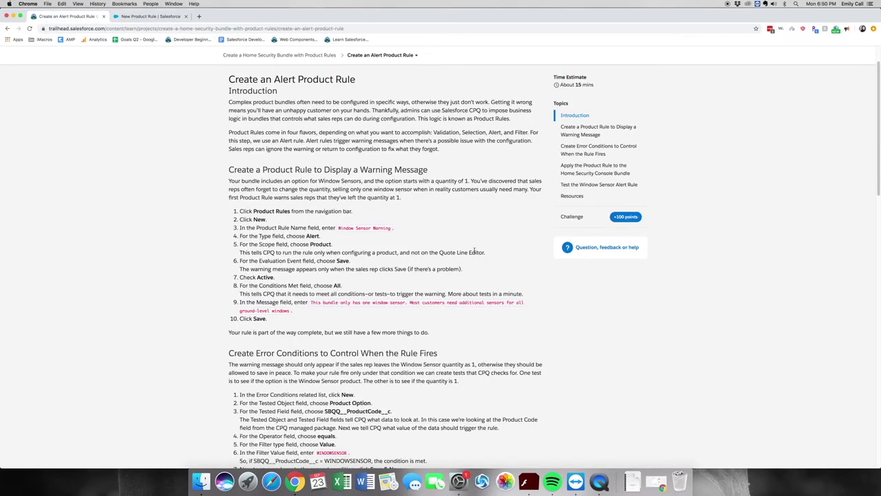
{"action": "left_click_drag", "start_coordinate": [293, 311], "coordinate": [311, 301]}
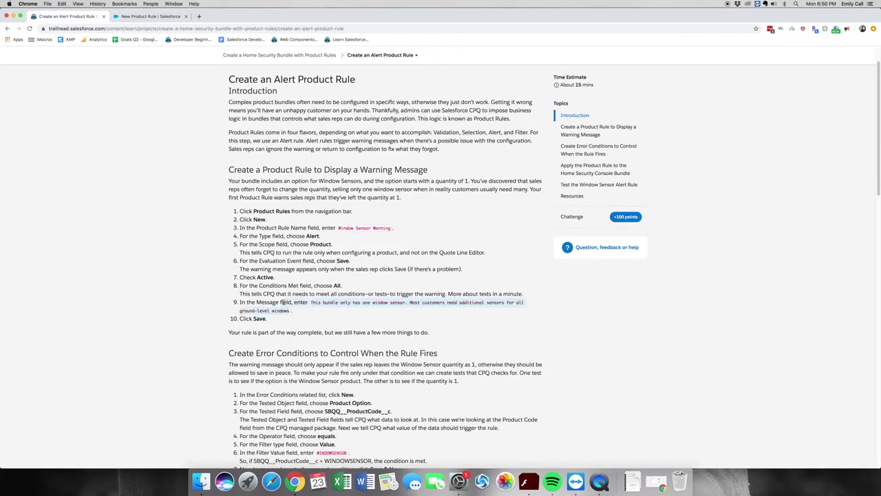
{"action": "key", "text": "super+c"}
{"action": "left_click", "coordinate": [159, 17]}
{"action": "left_click", "coordinate": [487, 247]}
{"action": "key", "text": "super+v"}
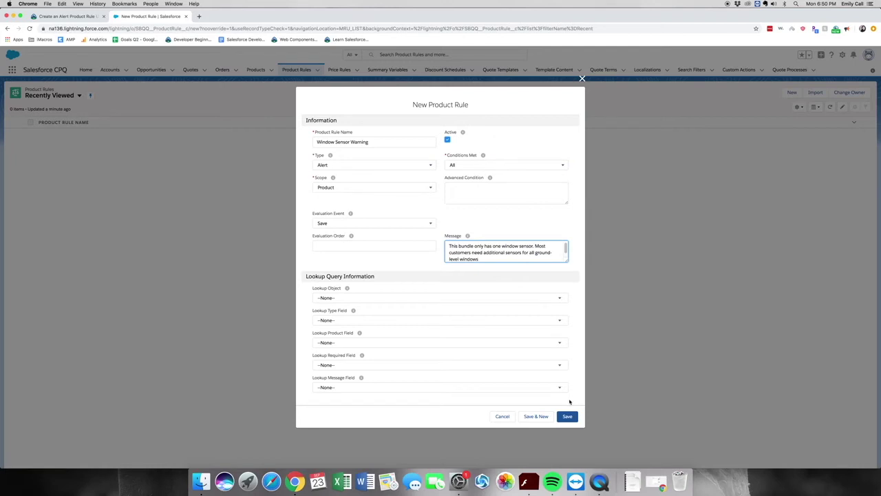
{"action": "left_click", "coordinate": [567, 416]}
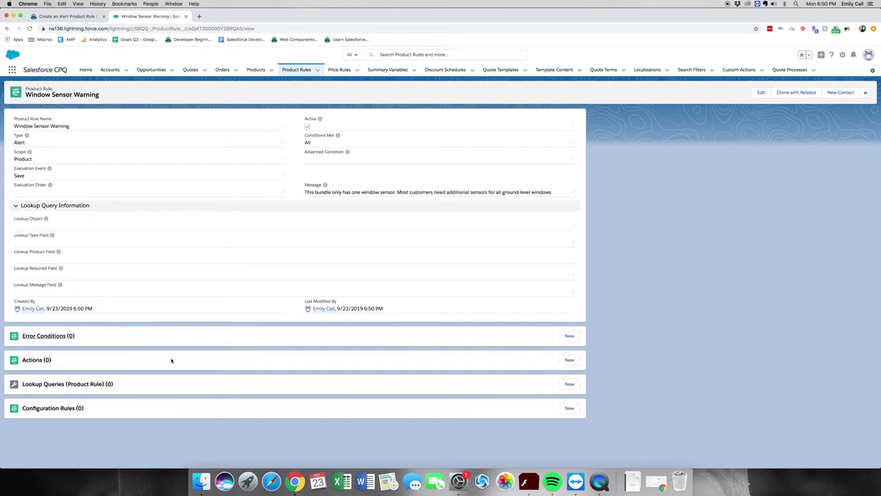
Step: Start a new error condition for the rule with Tested Object Product Option and Tested Field SBQQ__ProductCode__c
{"action": "left_click", "coordinate": [574, 339]}
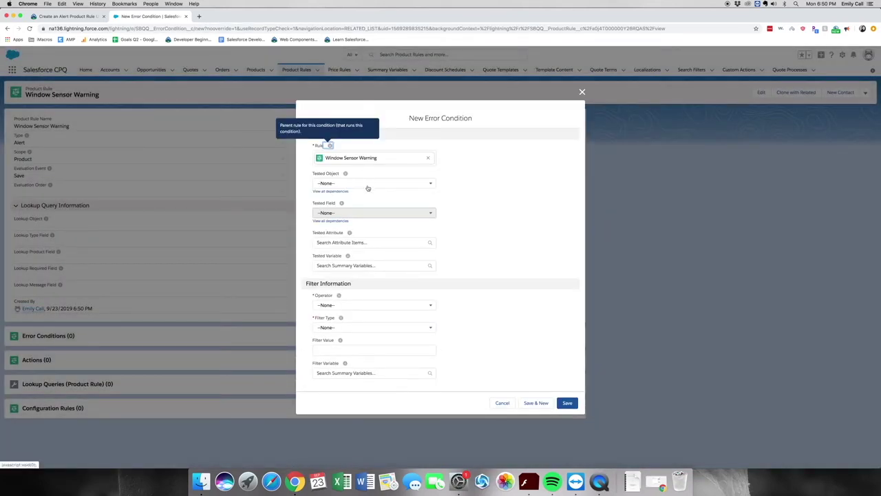
{"action": "left_click", "coordinate": [375, 242]}
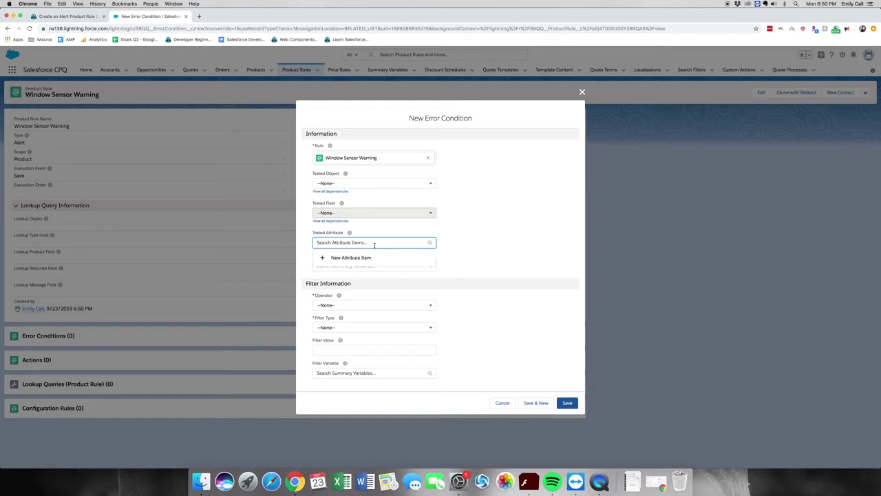
{"action": "left_click", "coordinate": [490, 257]}
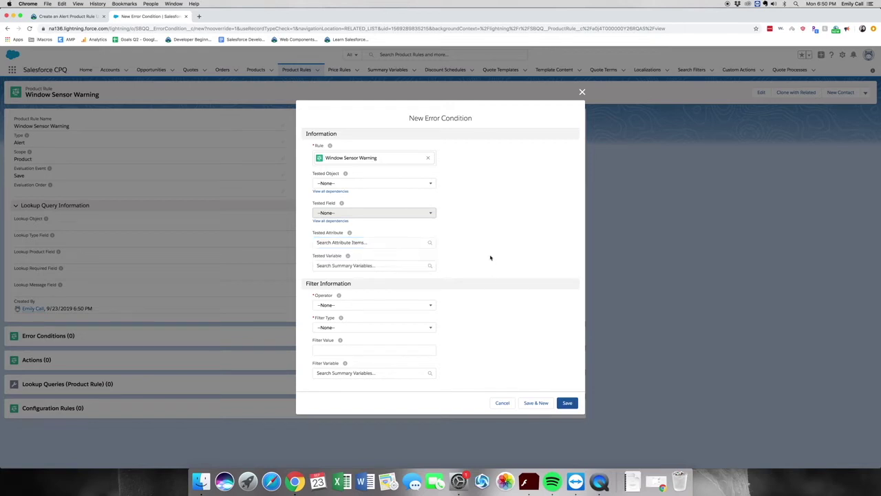
{"action": "left_click", "coordinate": [409, 183]}
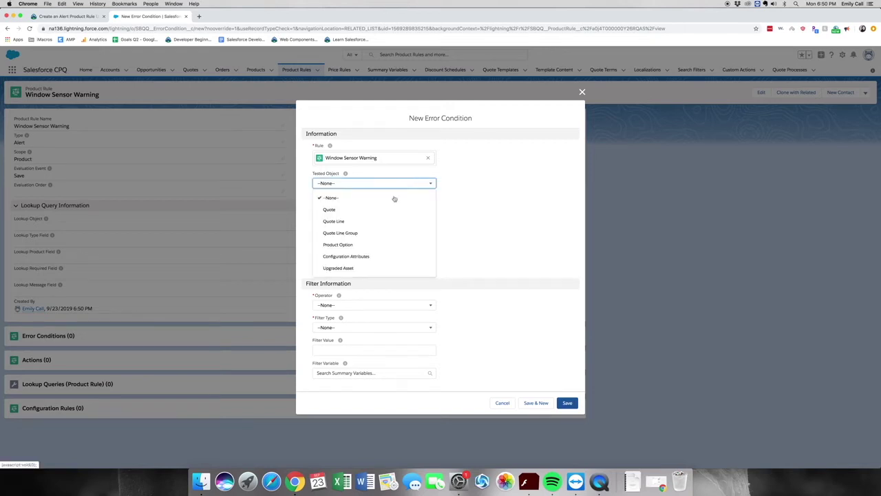
{"action": "left_click", "coordinate": [361, 244]}
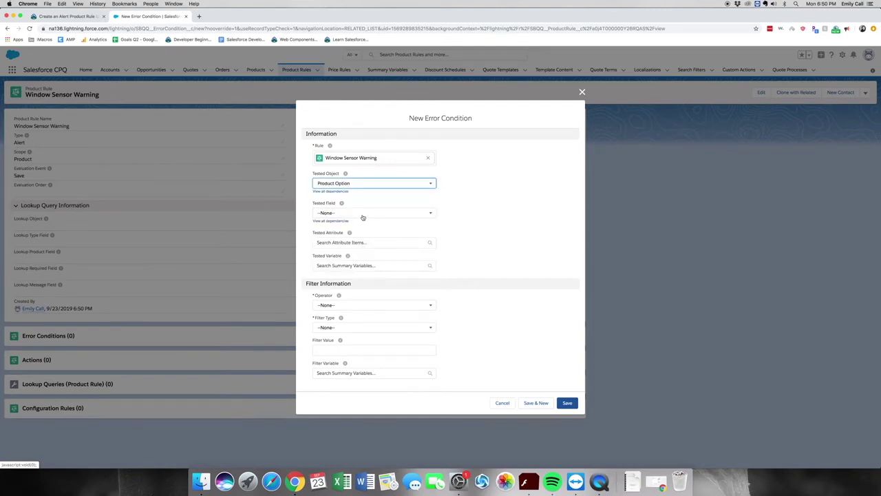
{"action": "left_click", "coordinate": [363, 215]}
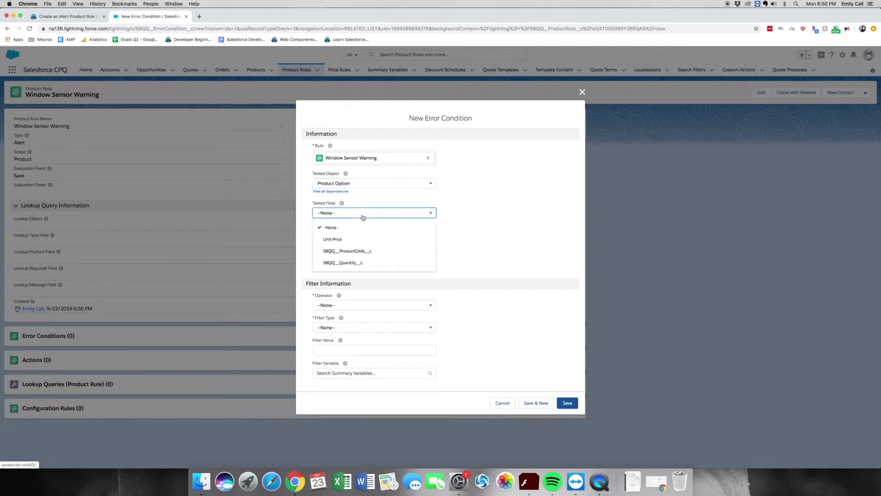
{"action": "left_click", "coordinate": [372, 253]}
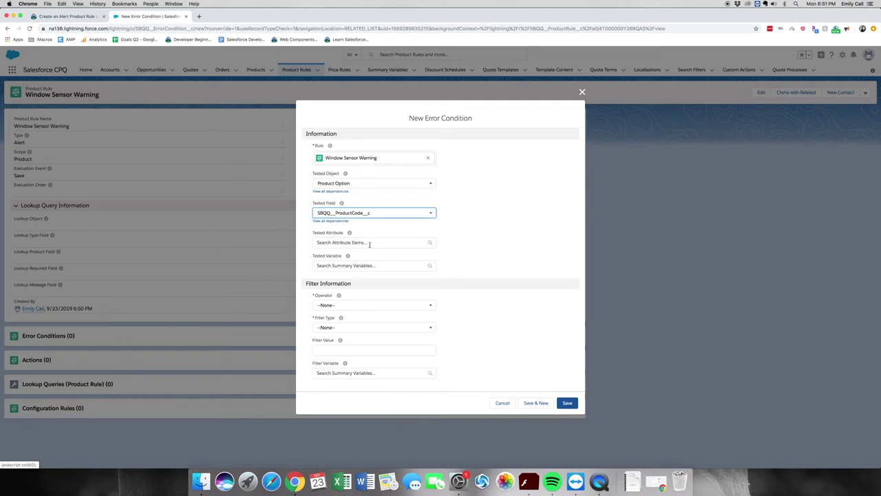
Step: Set the error condition's Operator to equals and its Filter Type to Value
{"action": "left_click", "coordinate": [383, 305]}
{"action": "left_click", "coordinate": [361, 320]}
{"action": "left_click", "coordinate": [363, 328]}
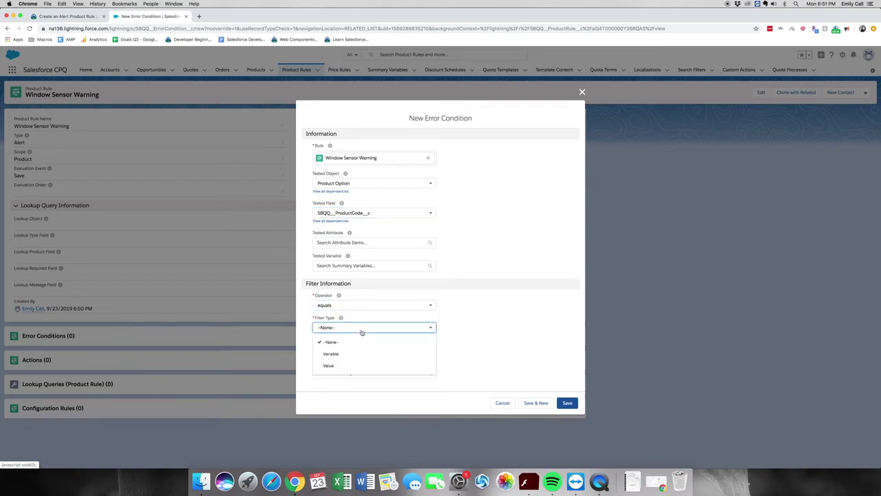
{"action": "left_click", "coordinate": [361, 365]}
Step: Copy WINDOWSENSOR from the Trailhead instructions into the condition's Filter Value, then save it and start another error condition
{"action": "left_click", "coordinate": [364, 352]}
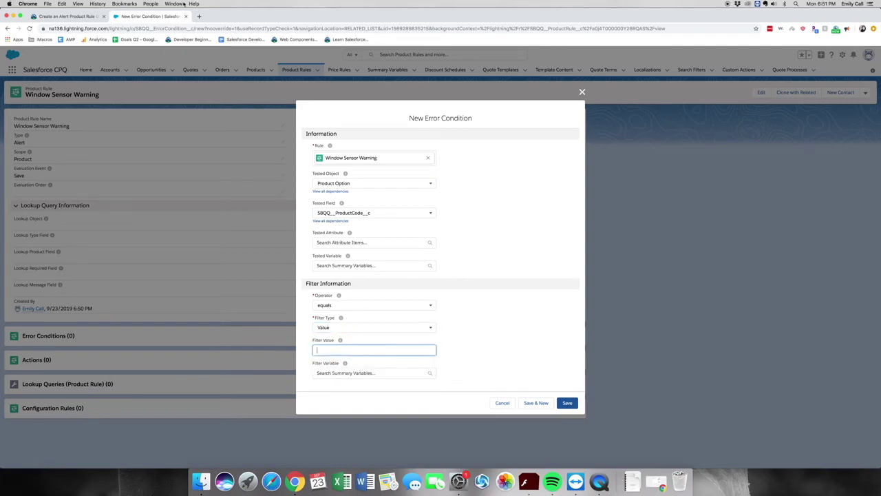
{"action": "left_click", "coordinate": [71, 17]}
{"action": "scroll", "coordinate": [357, 398], "scroll_direction": "down", "scroll_amount": 2}
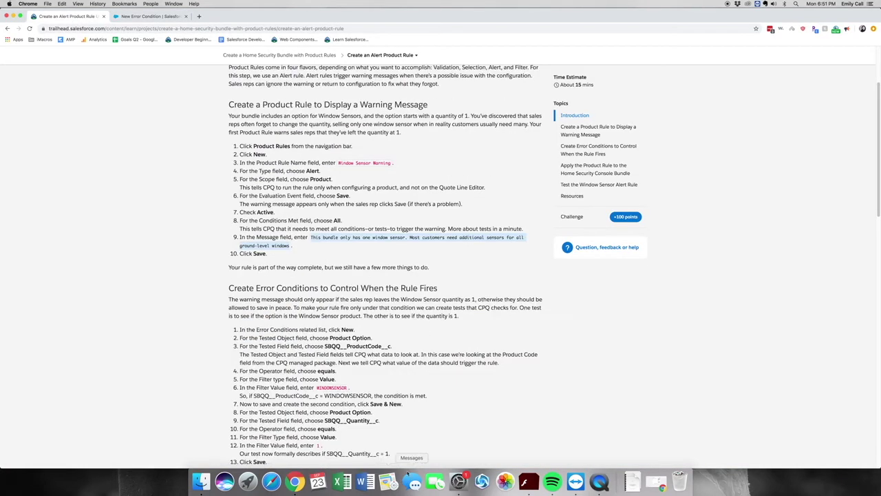
{"action": "left_click_drag", "start_coordinate": [271, 379], "coordinate": [337, 379]}
{"action": "left_click", "coordinate": [351, 383]}
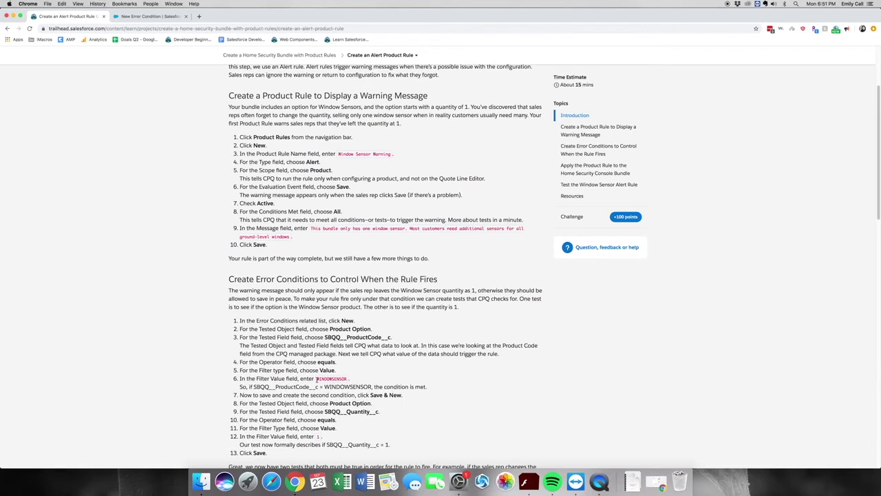
{"action": "mouse_move", "coordinate": [347, 380]}
{"action": "left_mouse_down"}
{"action": "mouse_move", "coordinate": [274, 379]}
{"action": "mouse_move", "coordinate": [347, 380]}
{"action": "left_mouse_up"}
{"action": "key", "text": "super+c"}
{"action": "left_click", "coordinate": [146, 16]}
{"action": "key", "text": "super+v"}
{"action": "left_click", "coordinate": [451, 339]}
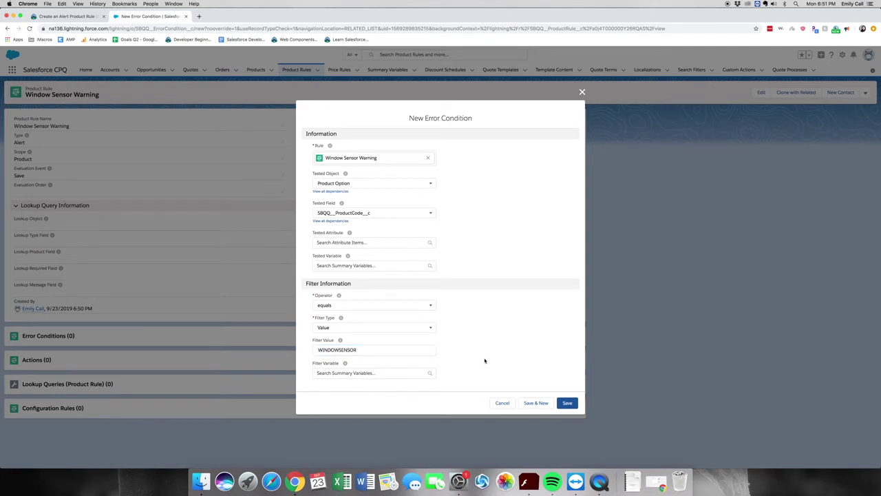
{"action": "left_click", "coordinate": [320, 350]}
{"action": "left_click", "coordinate": [466, 342]}
{"action": "left_click", "coordinate": [527, 404]}
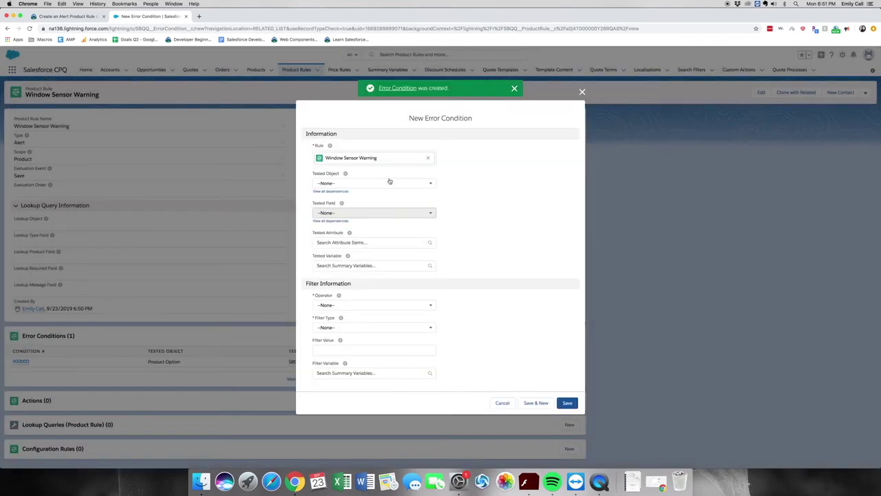
Step: Set the second error condition's Tested Object to Product Option and Tested Field to SBQQ__Quantity__c
{"action": "left_click", "coordinate": [389, 182]}
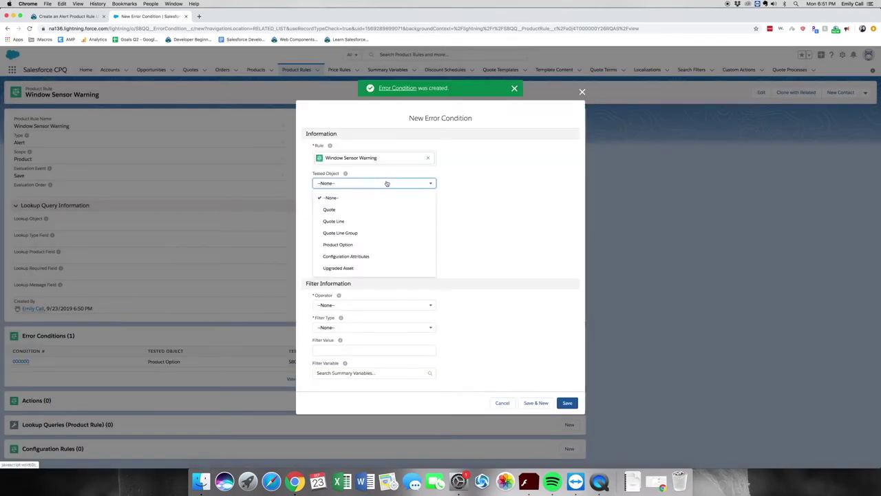
{"action": "left_click", "coordinate": [349, 244]}
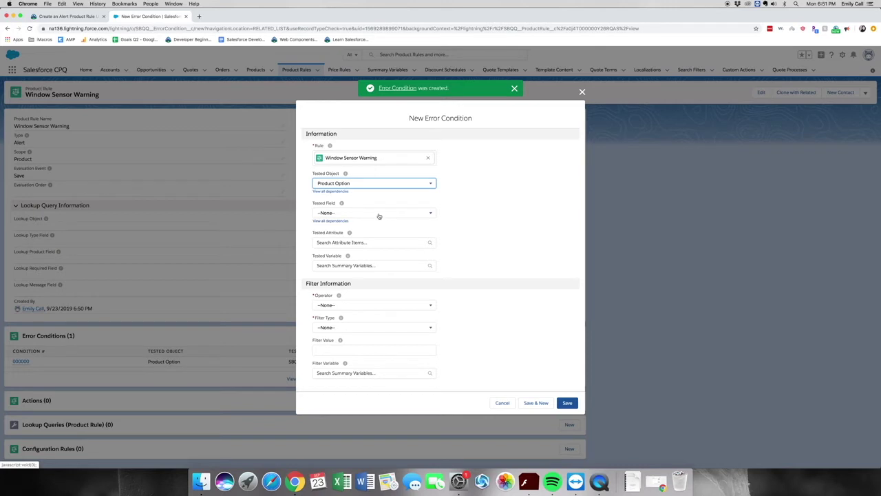
{"action": "left_click", "coordinate": [379, 216]}
{"action": "left_click", "coordinate": [363, 261]}
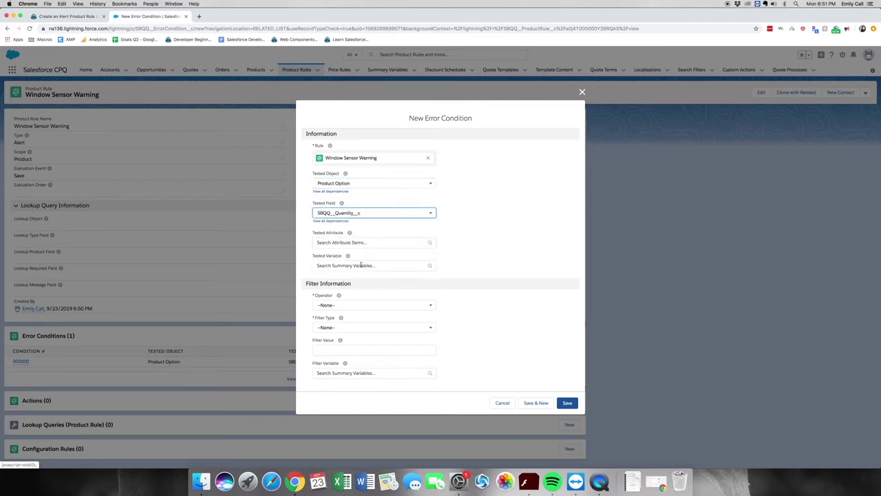
Step: Set the second condition's Operator to equals, Filter Type to Value and Filter Value to 1, and save it
{"action": "left_click", "coordinate": [350, 305]}
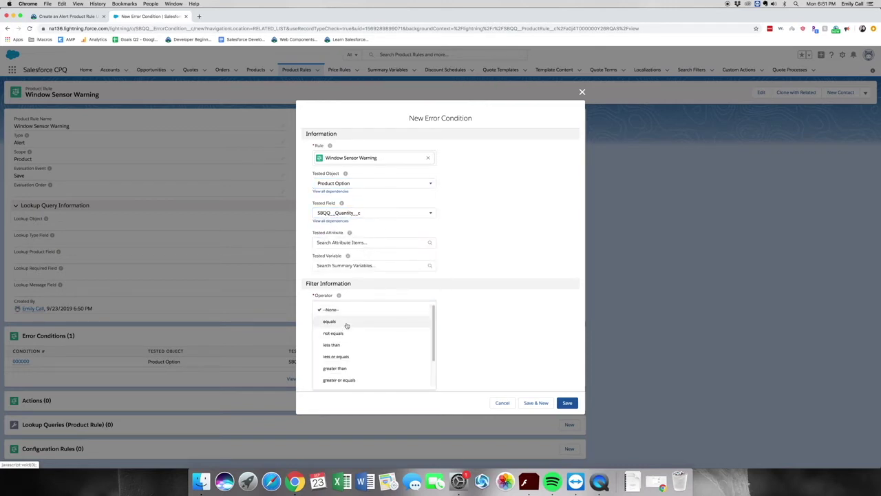
{"action": "left_click", "coordinate": [348, 323]}
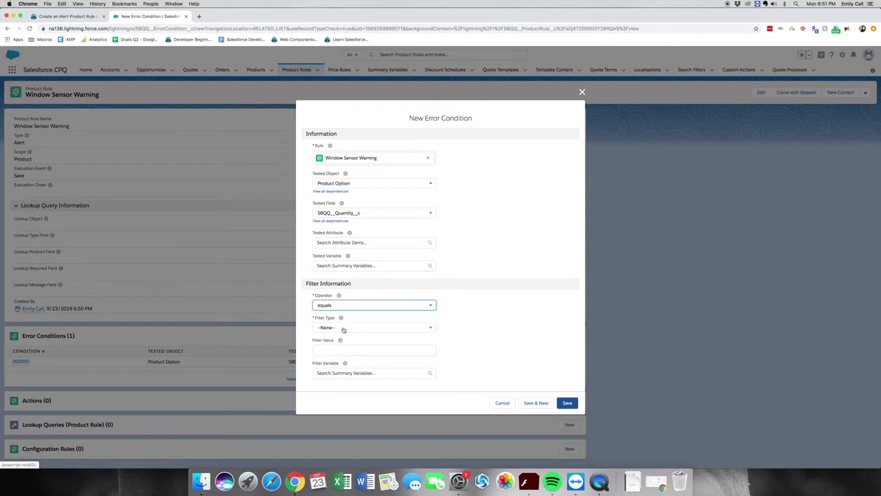
{"action": "left_click", "coordinate": [335, 329]}
{"action": "left_click", "coordinate": [329, 365]}
{"action": "left_click", "coordinate": [371, 350]}
{"action": "type", "text": "1"}
{"action": "left_click", "coordinate": [445, 323]}
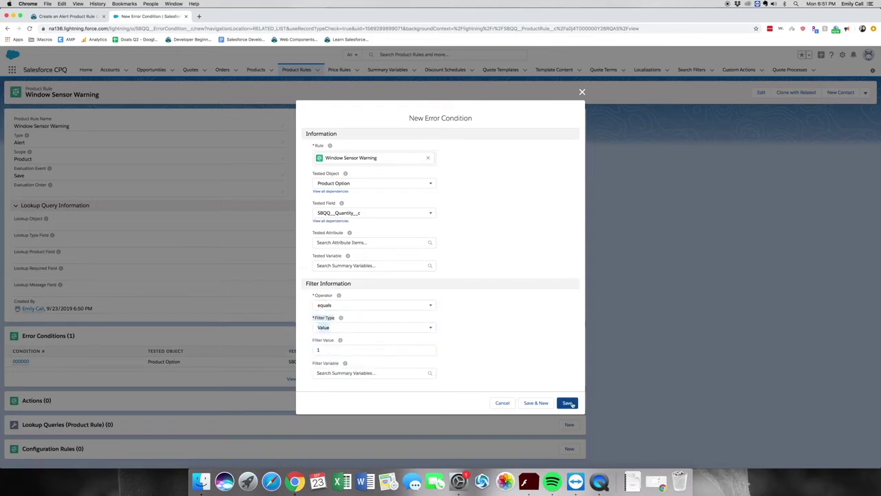
{"action": "left_click", "coordinate": [568, 403]}
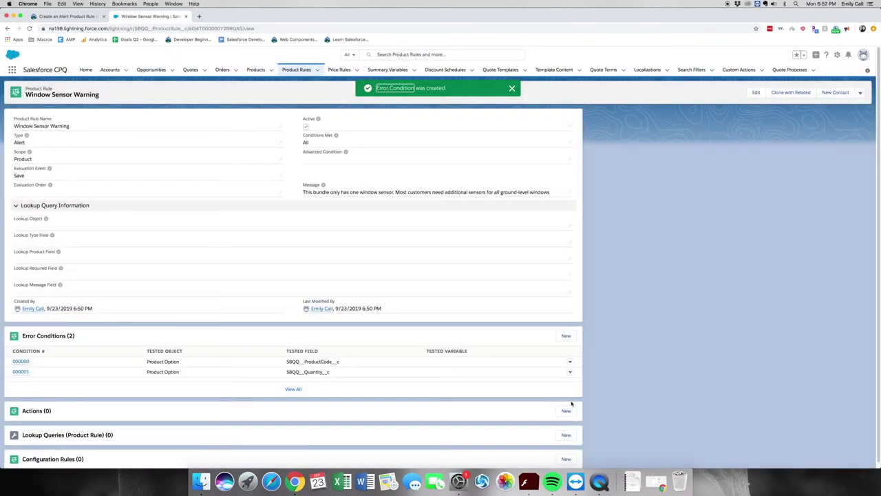
Step: Create an active configuration rule applying Window Sensor Warning to the Home Security Console product, and save it
{"action": "scroll", "coordinate": [544, 389], "scroll_direction": "down", "scroll_amount": 1}
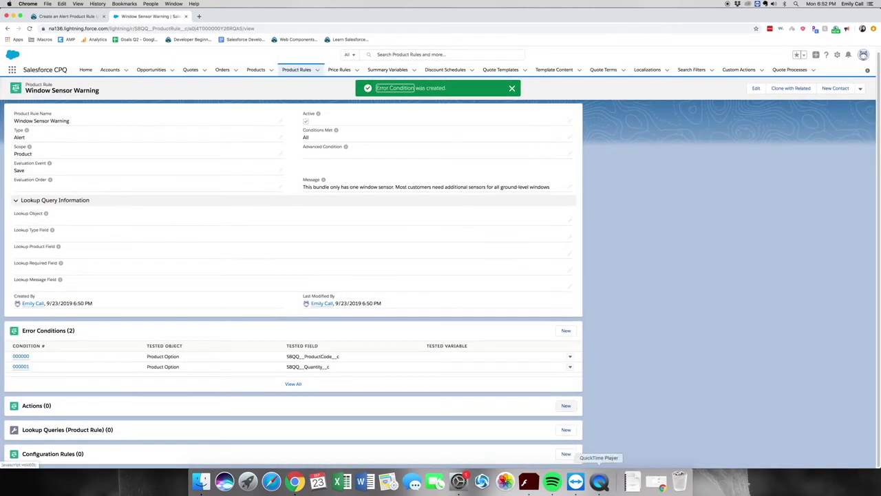
{"action": "left_click", "coordinate": [566, 456]}
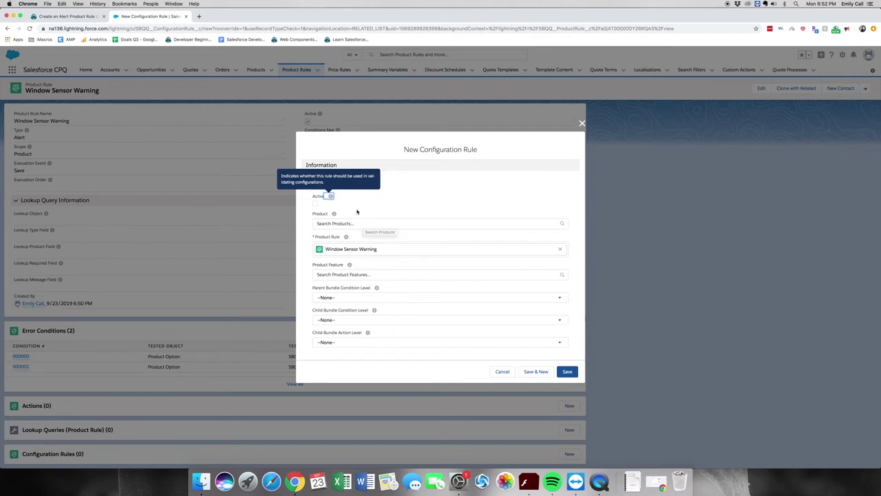
{"action": "left_click", "coordinate": [315, 203]}
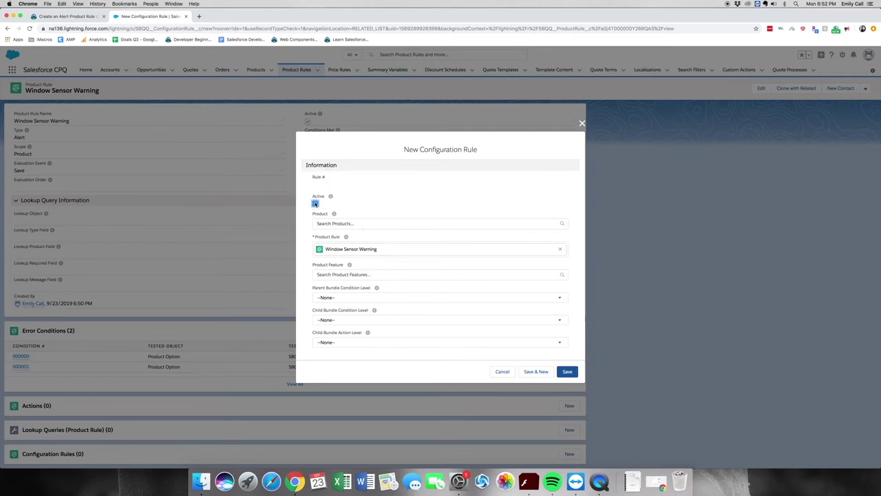
{"action": "left_click", "coordinate": [371, 225]}
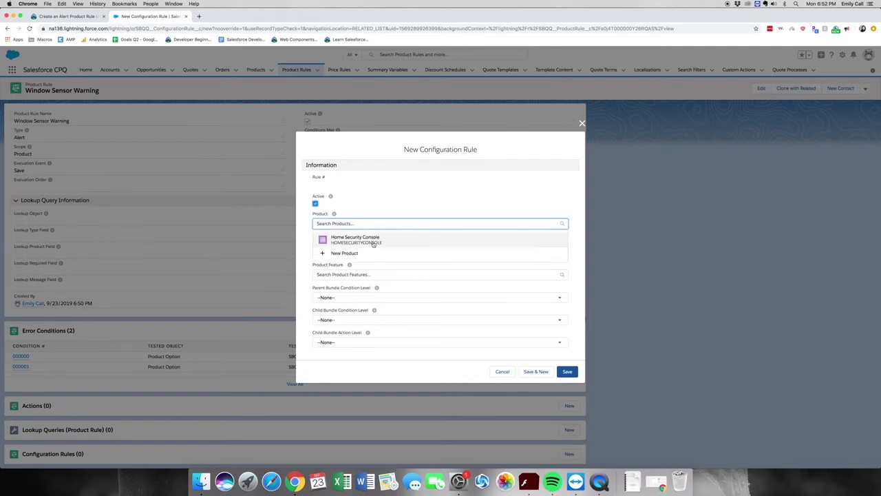
{"action": "left_click", "coordinate": [374, 243]}
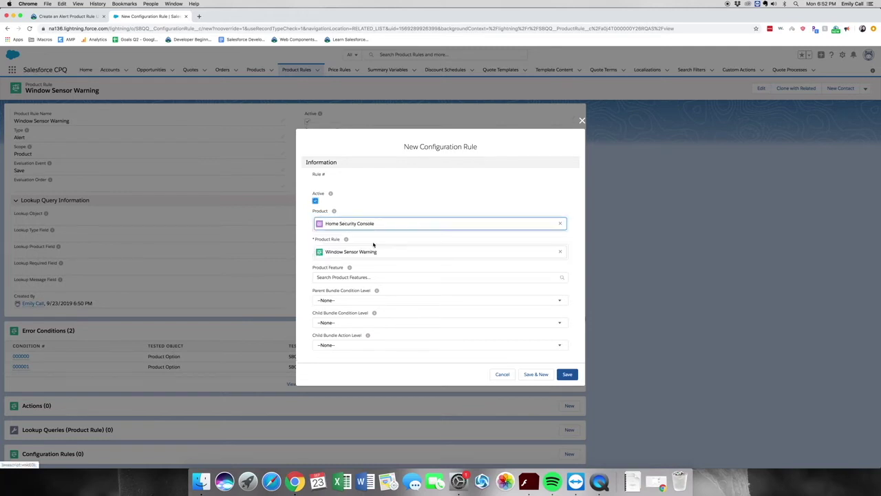
{"action": "left_click", "coordinate": [566, 374]}
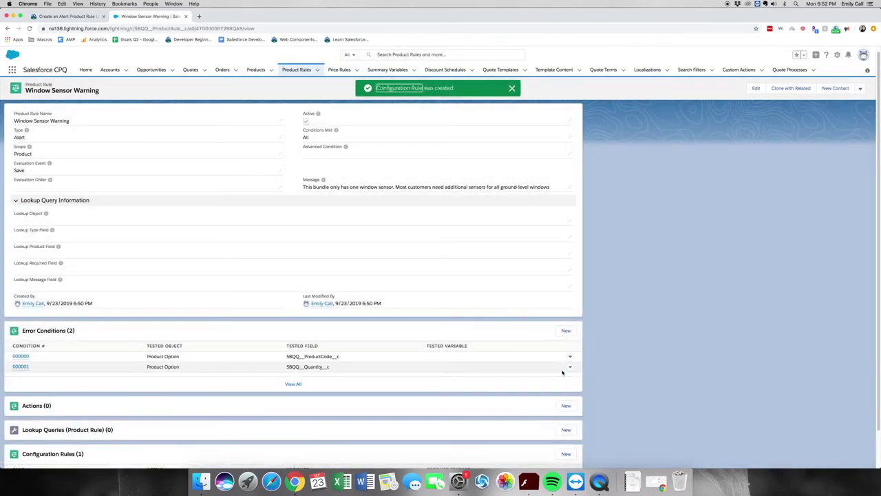
{"action": "scroll", "coordinate": [505, 415], "scroll_direction": "down", "scroll_amount": 2}
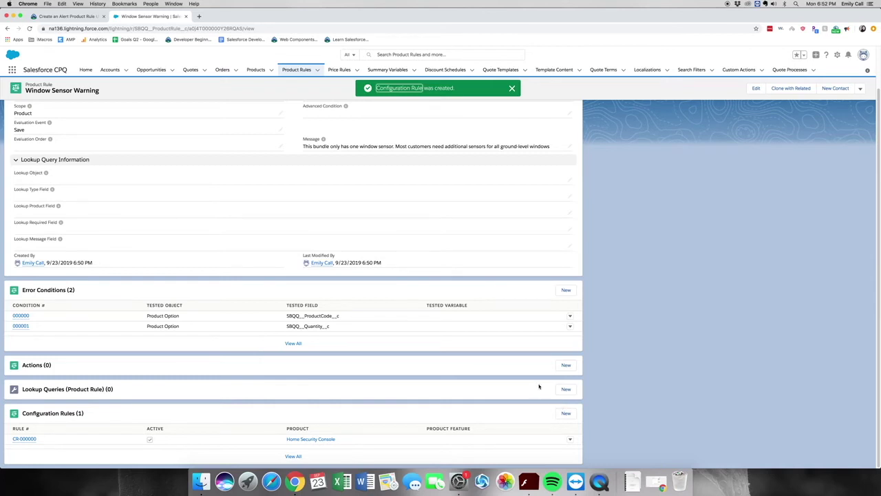
Step: Open the second quote listed in the related records of The Fernando Estate account
{"action": "left_click", "coordinate": [114, 72]}
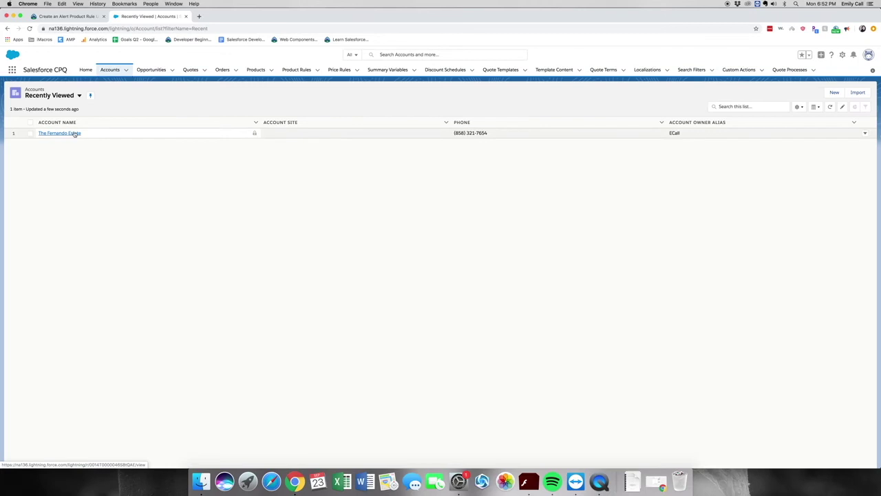
{"action": "left_click", "coordinate": [74, 134]}
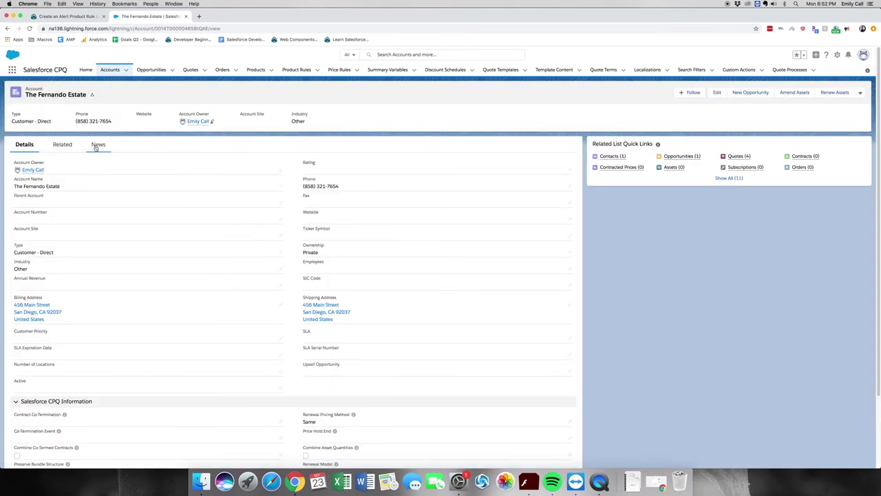
{"action": "left_click", "coordinate": [74, 145]}
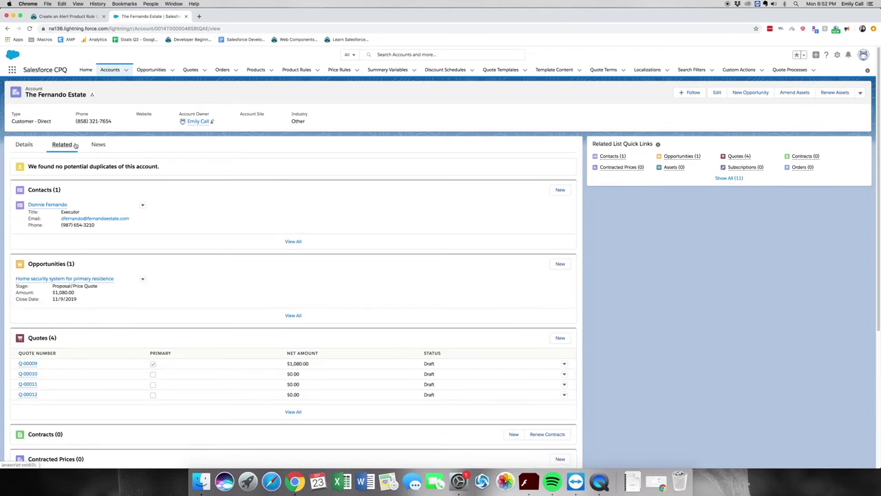
{"action": "mouse_move", "coordinate": [611, 169]}
{"action": "scroll", "coordinate": [650, 445], "scroll_direction": "down", "scroll_amount": 1}
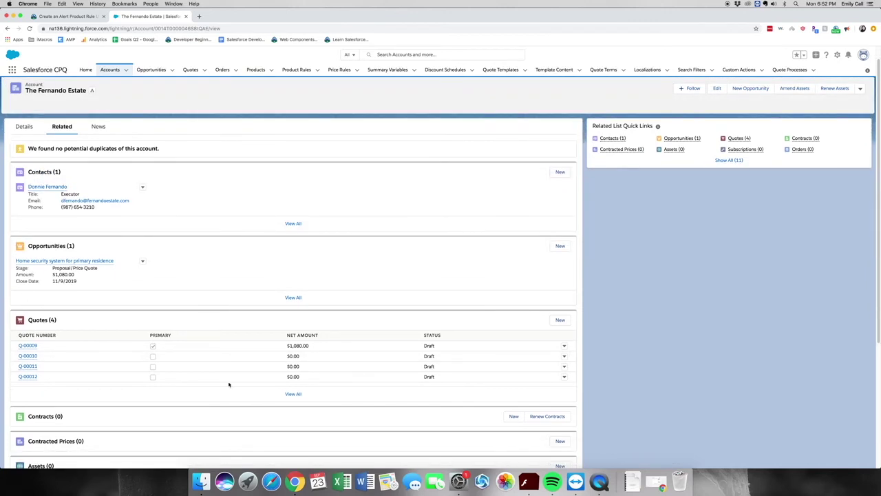
{"action": "left_click", "coordinate": [28, 356]}
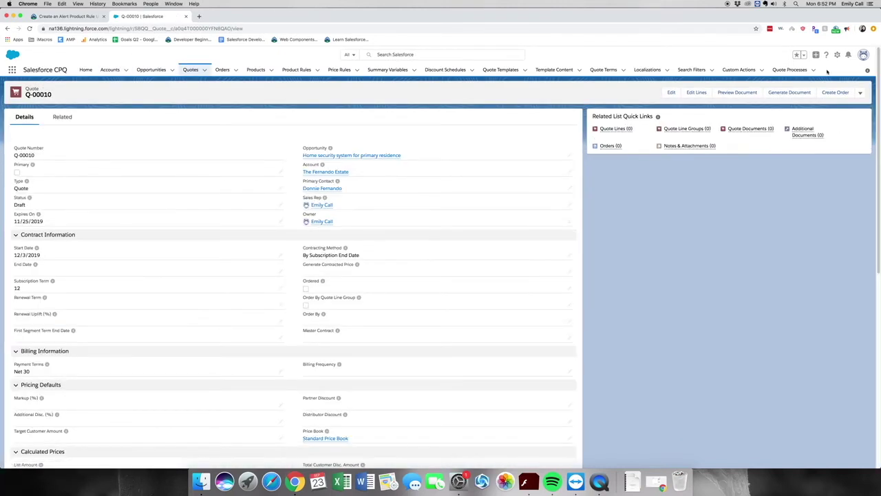
Step: Edit the quote's lines and add the Home Security Console product to the quote
{"action": "left_click", "coordinate": [696, 92]}
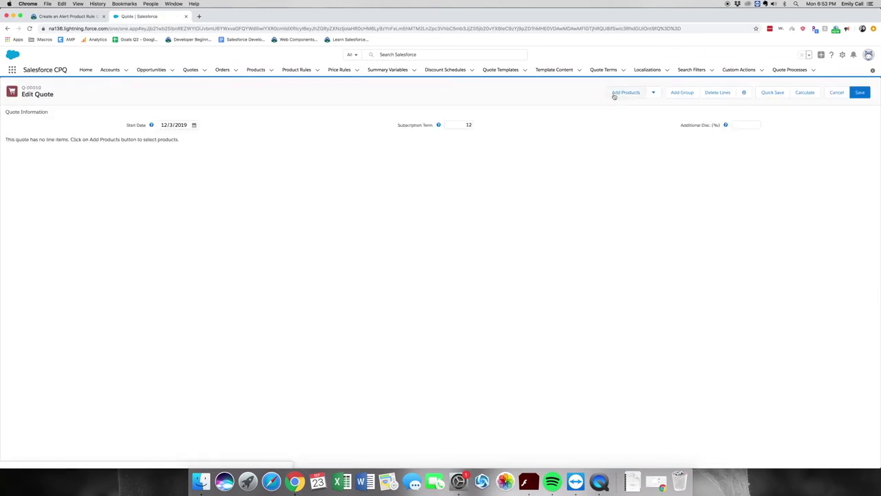
{"action": "left_click", "coordinate": [614, 97]}
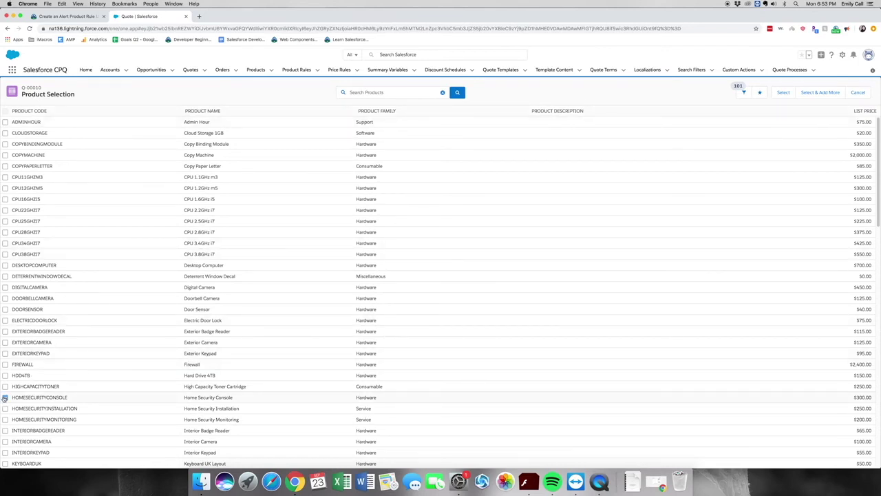
{"action": "left_click", "coordinate": [783, 93]}
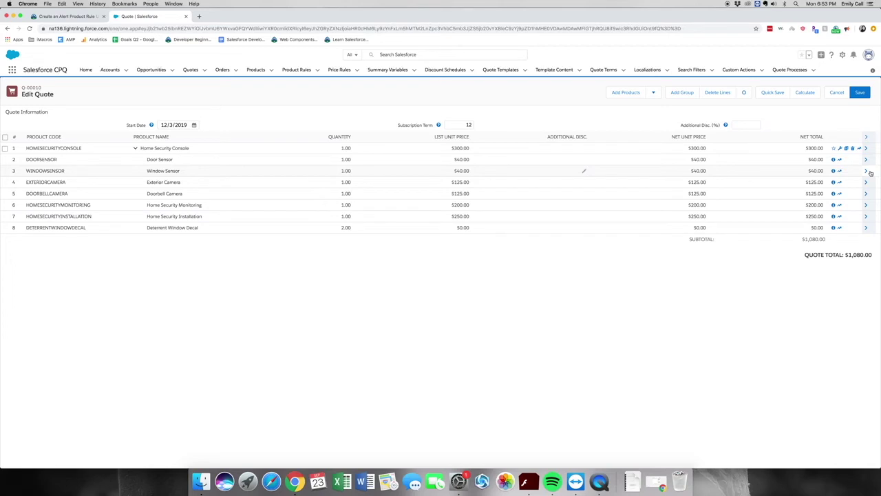
Step: Save the quote's edited lines and open its related records
{"action": "left_click", "coordinate": [861, 95]}
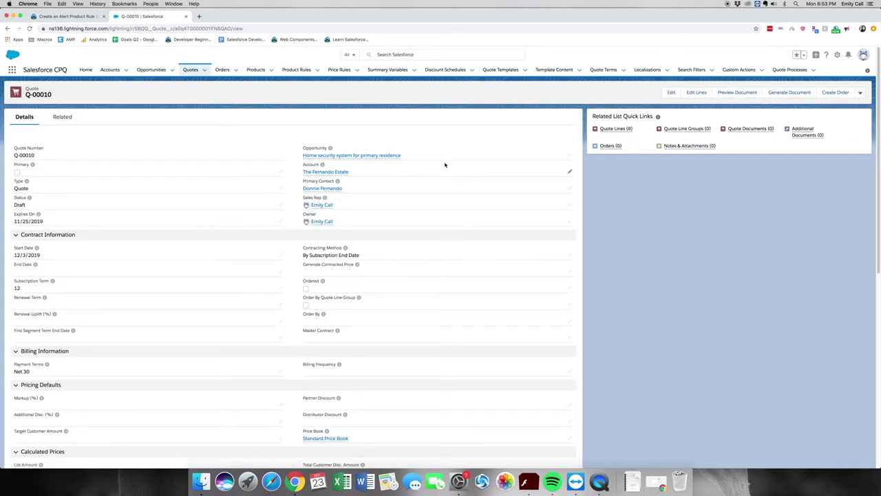
{"action": "left_click", "coordinate": [70, 121]}
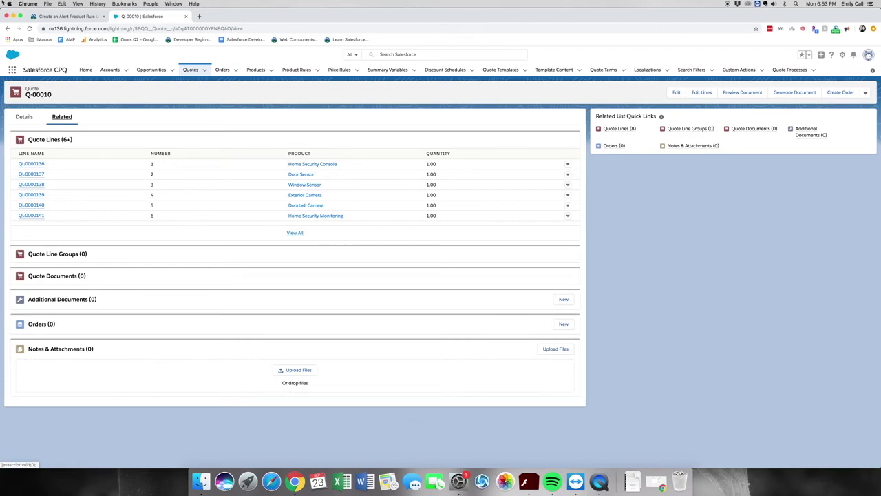
Step: Switch to the Trailhead Create an Alert Product Rule unit and submit its challenge for checking
{"action": "left_click", "coordinate": [67, 16]}
{"action": "scroll", "coordinate": [477, 395], "scroll_direction": "down", "scroll_amount": 3}
{"action": "scroll", "coordinate": [477, 396], "scroll_direction": "down", "scroll_amount": 10}
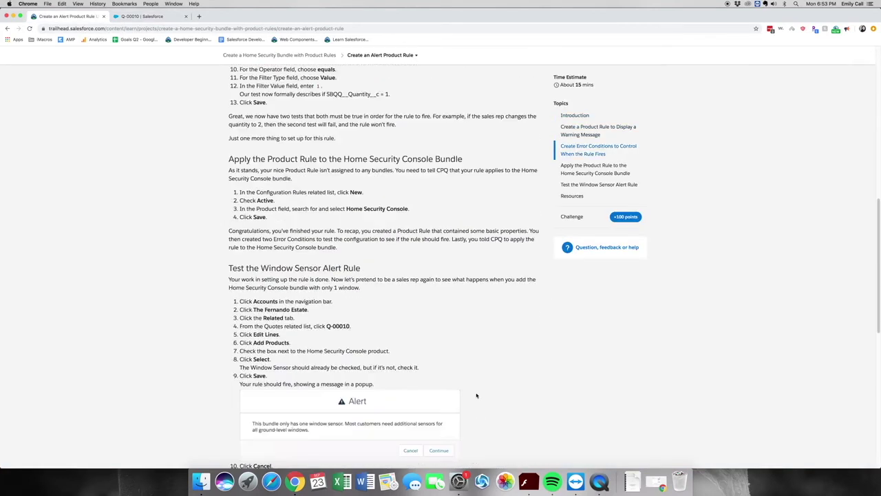
{"action": "left_click", "coordinate": [306, 432]}
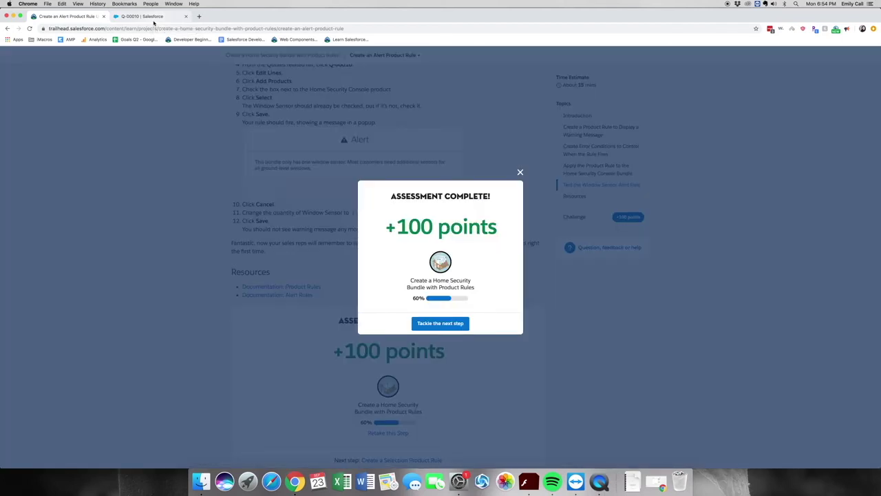
Step: Open the Create a Selection Product Rule unit from the Trailhead project's overview
{"action": "left_click", "coordinate": [153, 19]}
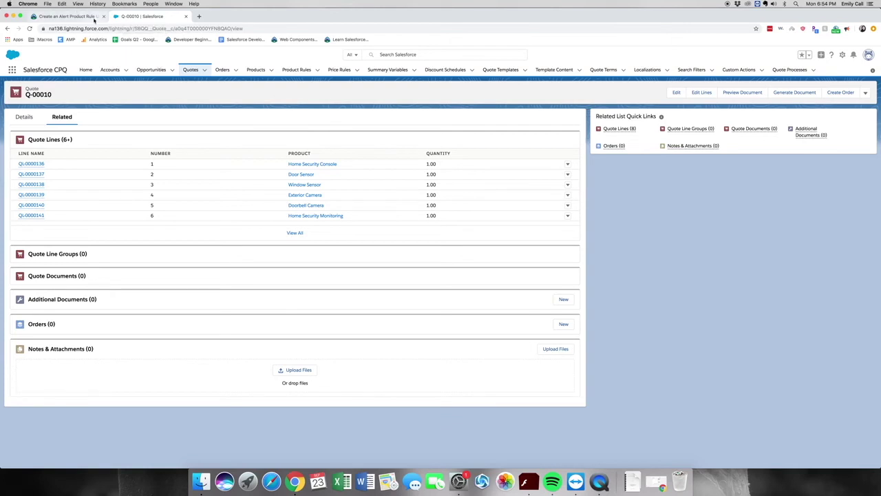
{"action": "left_click", "coordinate": [70, 20]}
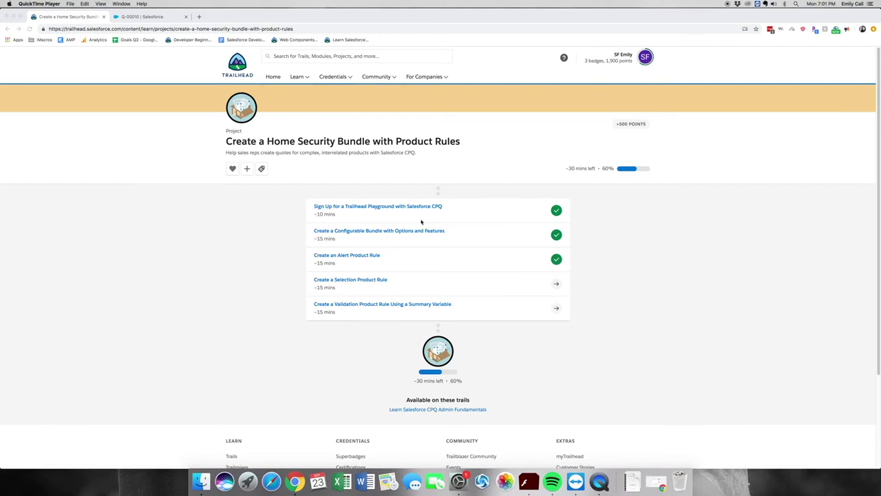
{"action": "left_click", "coordinate": [382, 281]}
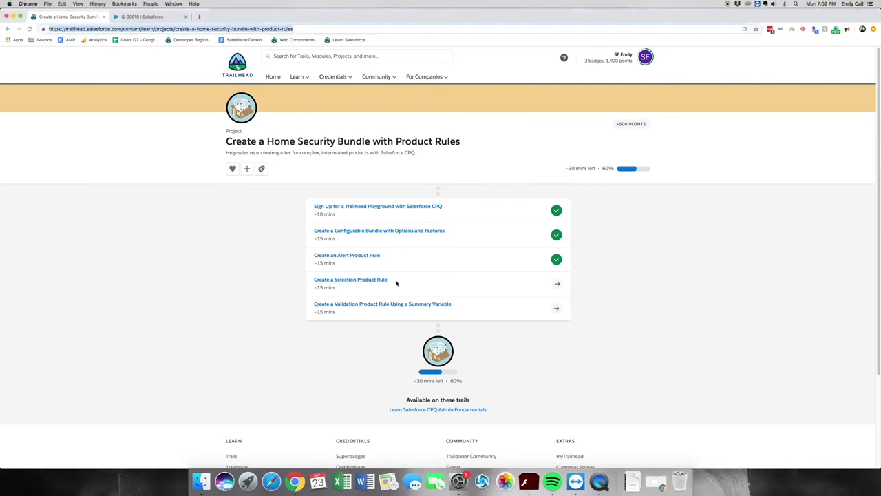
{"action": "left_click", "coordinate": [564, 286]}
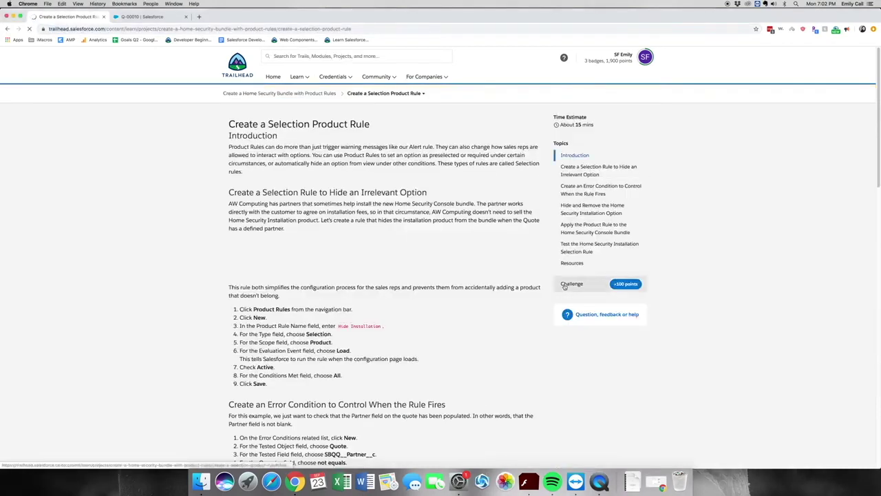
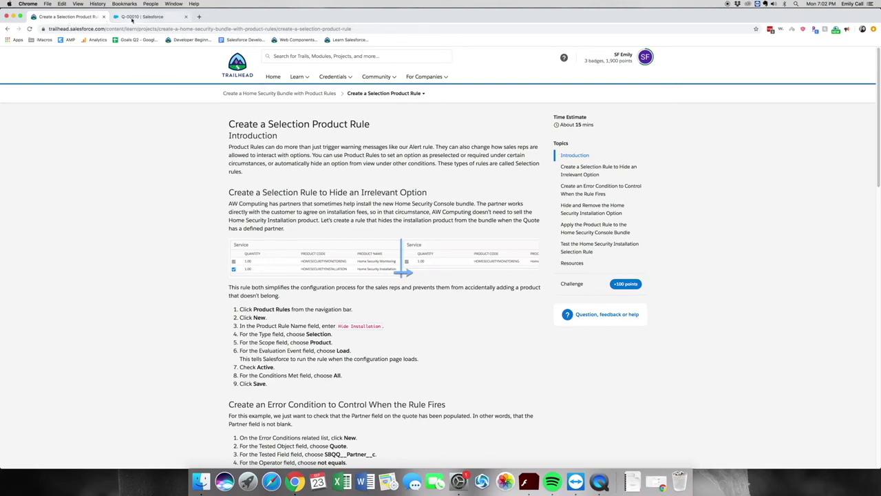
Step: Switch to Salesforce CPQ and start a new product rule named Hide Installation
{"action": "left_click", "coordinate": [132, 19]}
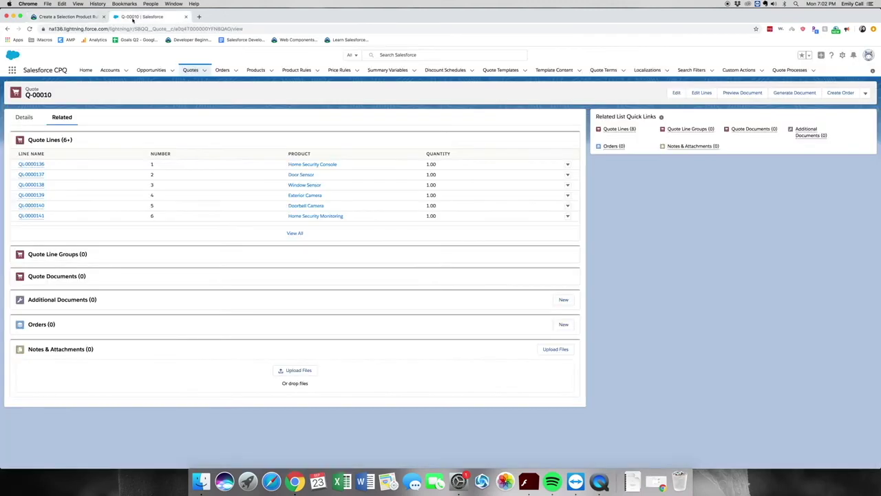
{"action": "left_click", "coordinate": [303, 71]}
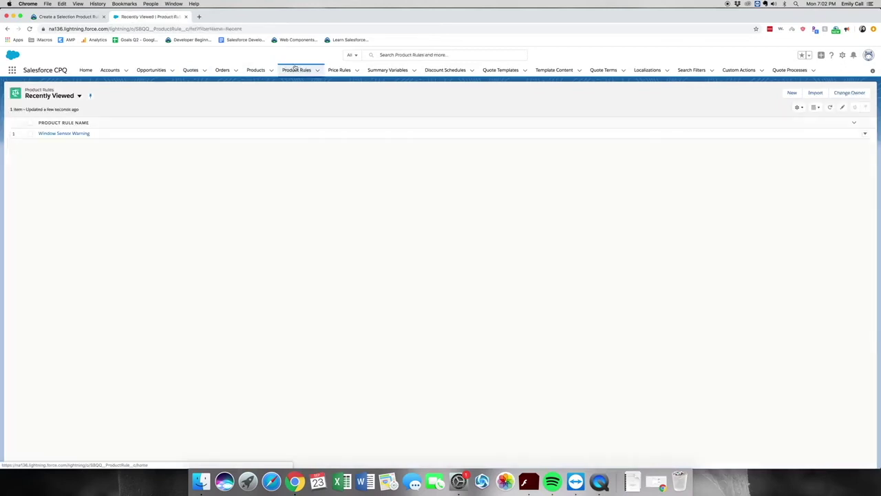
{"action": "left_click", "coordinate": [792, 92]}
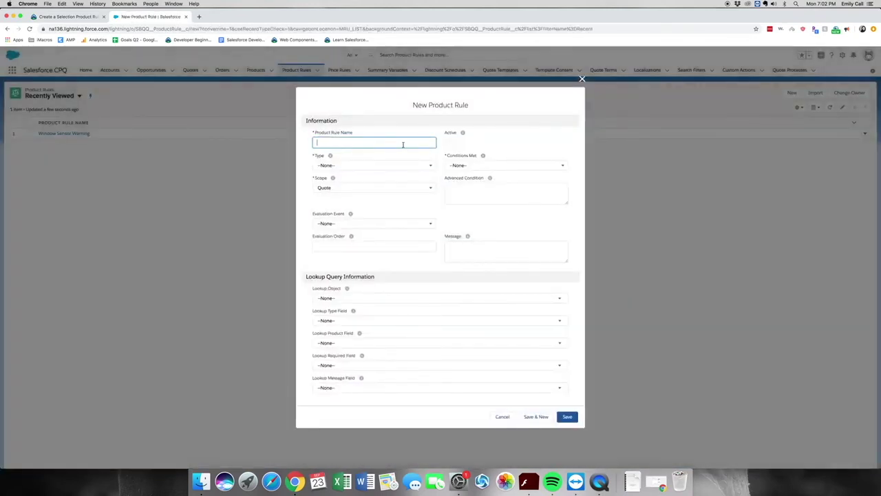
{"action": "type", "text": "Hide Im"}
{"action": "type", "text": "tallation"}
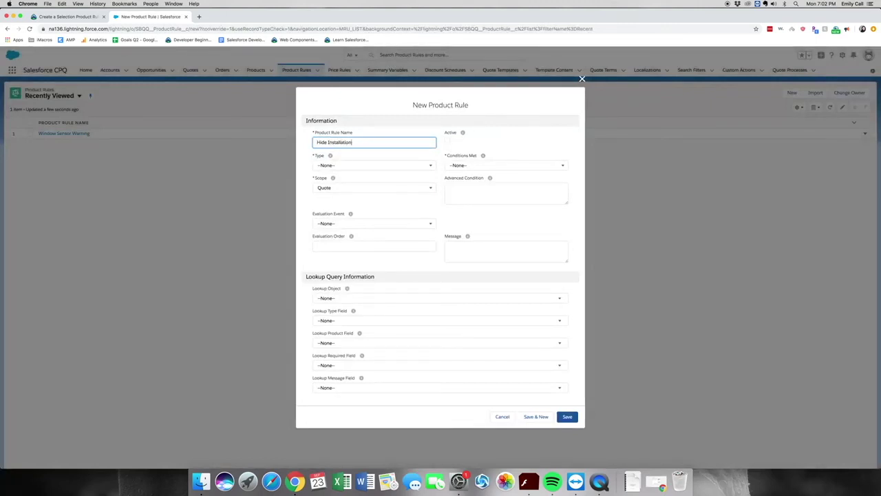
Step: Set the new rule's Type to Selection, Scope to Product and Evaluation Event to Load
{"action": "left_click", "coordinate": [490, 139]}
{"action": "left_click", "coordinate": [435, 165]}
{"action": "left_click", "coordinate": [380, 203]}
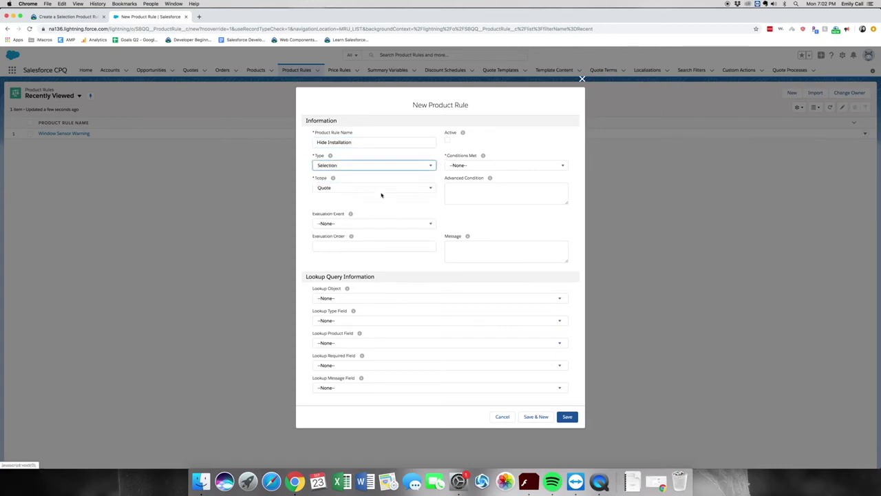
{"action": "left_click", "coordinate": [381, 192]}
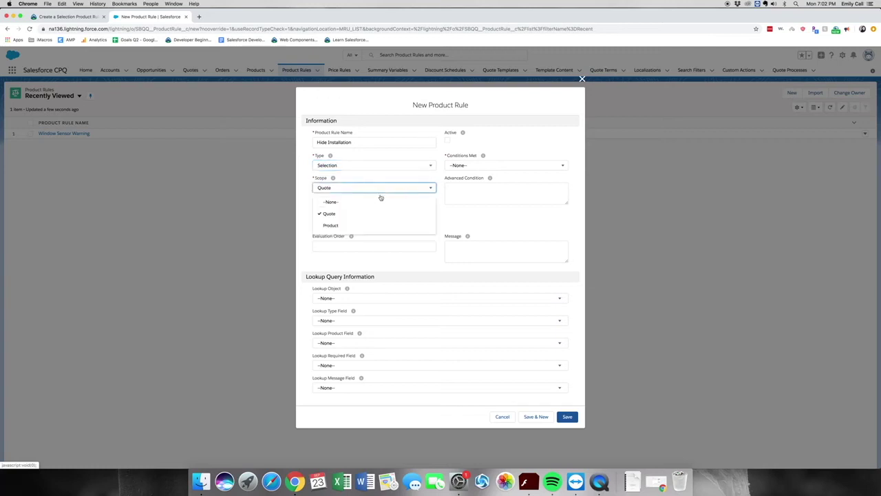
{"action": "left_click", "coordinate": [369, 228]}
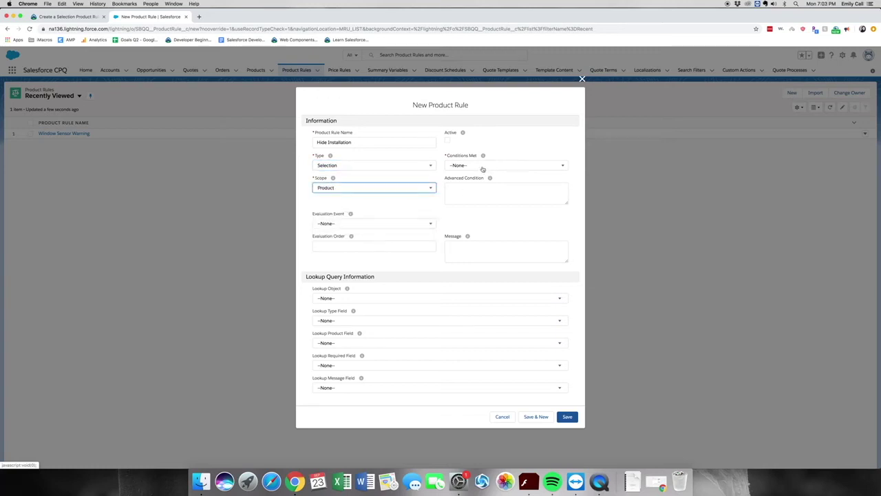
{"action": "left_click", "coordinate": [397, 224]}
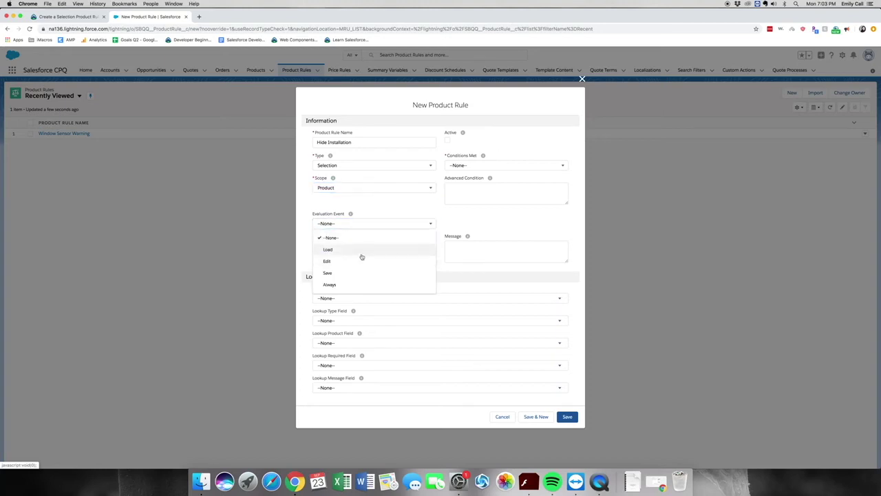
{"action": "left_click", "coordinate": [361, 251]}
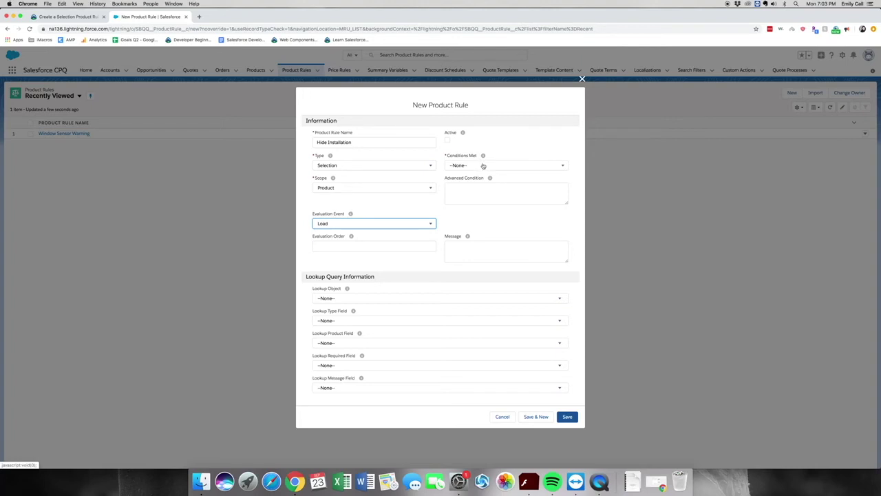
Step: Make the Hide Installation rule active, set Conditions Met to All, and save it
{"action": "left_click", "coordinate": [447, 141]}
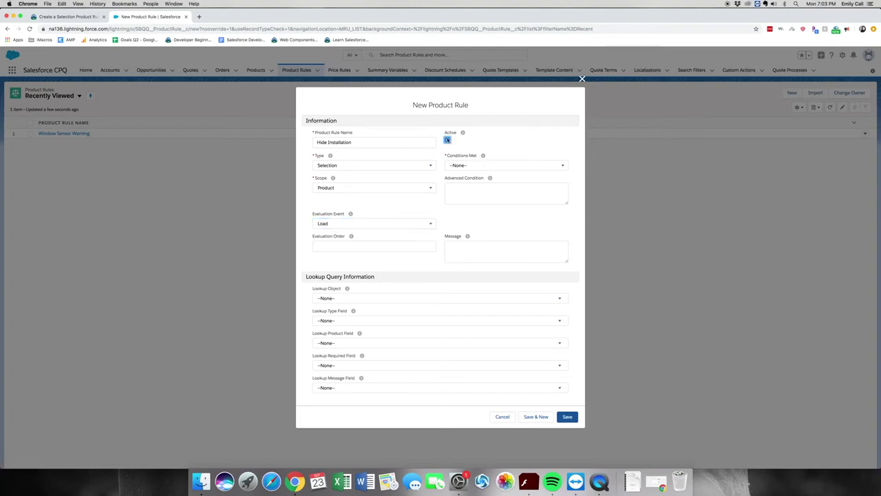
{"action": "mouse_move", "coordinate": [463, 134]}
{"action": "left_click", "coordinate": [486, 165]}
{"action": "left_click", "coordinate": [459, 191]}
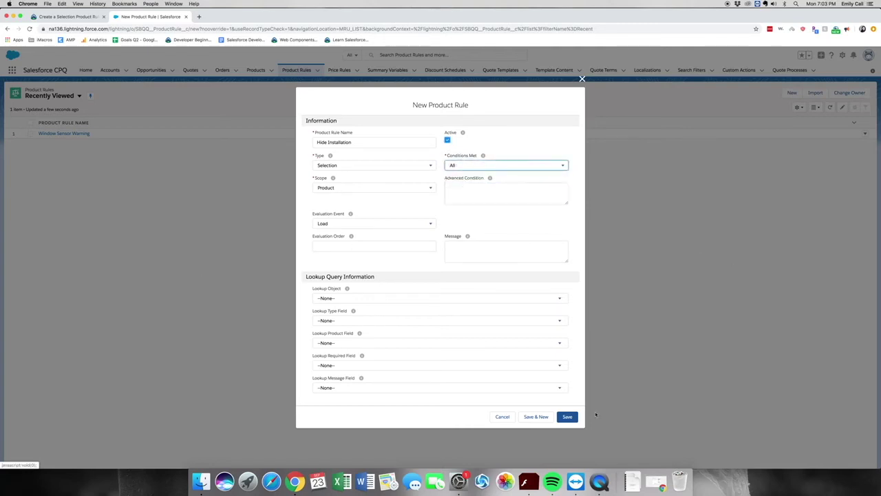
{"action": "left_click", "coordinate": [567, 418]}
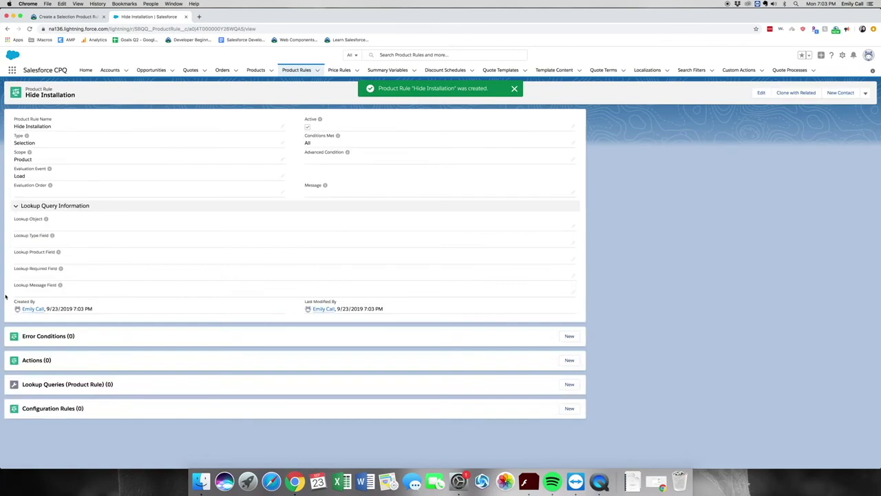
Step: Start an error condition for Hide Installation with Tested Object Quote and Tested Field SBQQ__Partner__c
{"action": "left_click", "coordinate": [570, 335]}
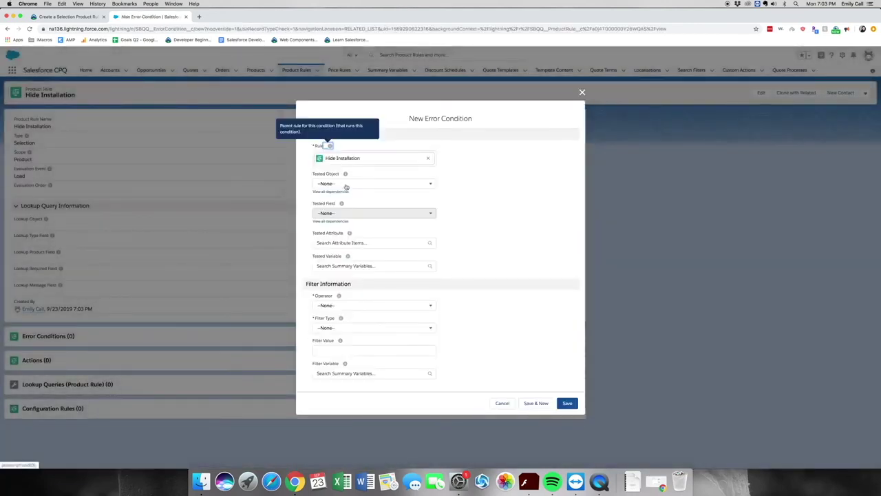
{"action": "left_click", "coordinate": [347, 184]}
{"action": "left_click", "coordinate": [352, 211]}
{"action": "left_click", "coordinate": [351, 214]}
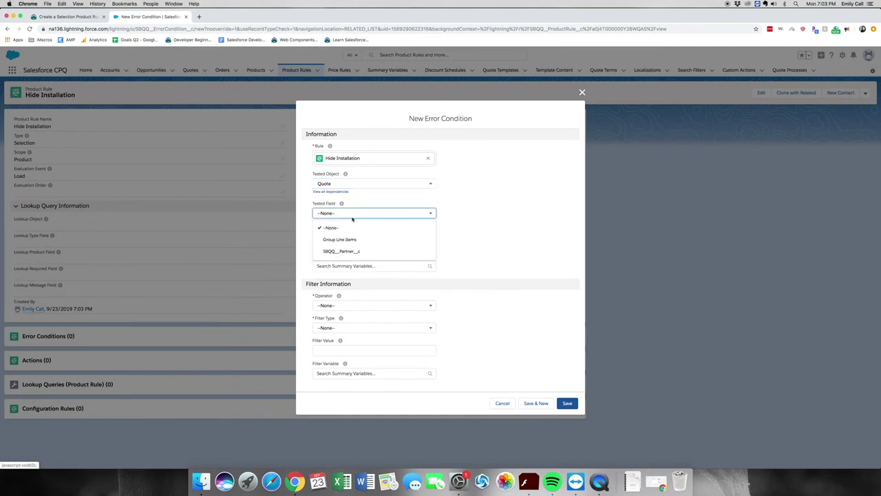
{"action": "left_click", "coordinate": [350, 250]}
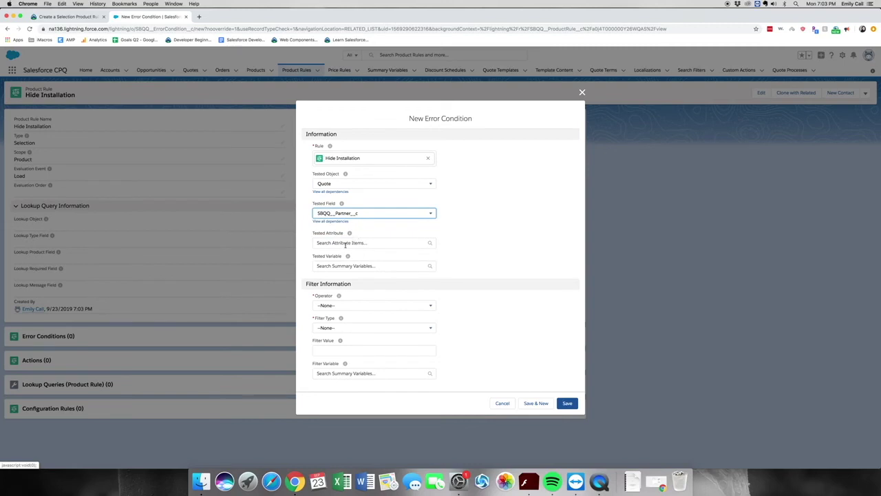
Step: Set the error condition's Operator to not equals and Filter Type to Value, leave Filter Value blank, and save it
{"action": "left_click", "coordinate": [347, 306]}
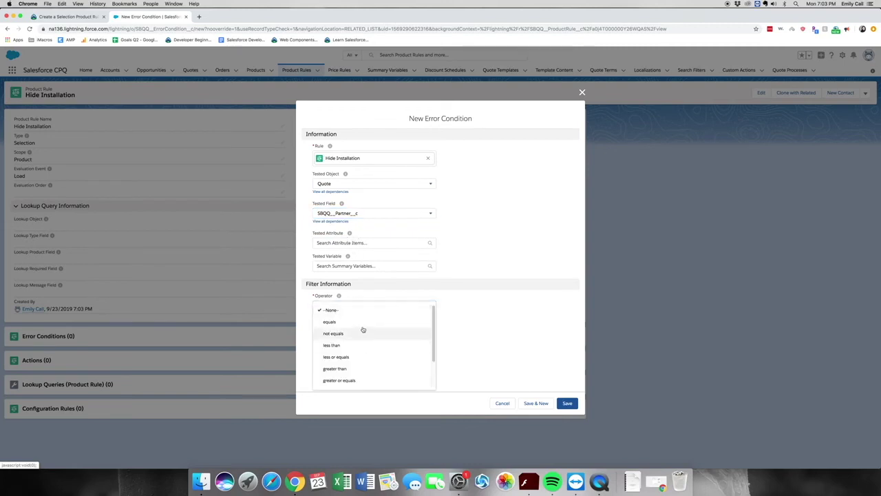
{"action": "left_click", "coordinate": [364, 334]}
{"action": "left_click", "coordinate": [362, 331]}
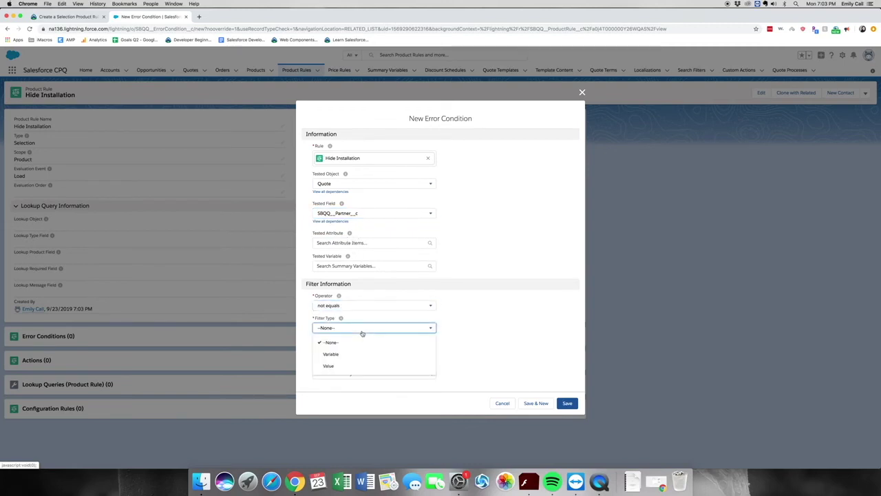
{"action": "left_click", "coordinate": [354, 366]}
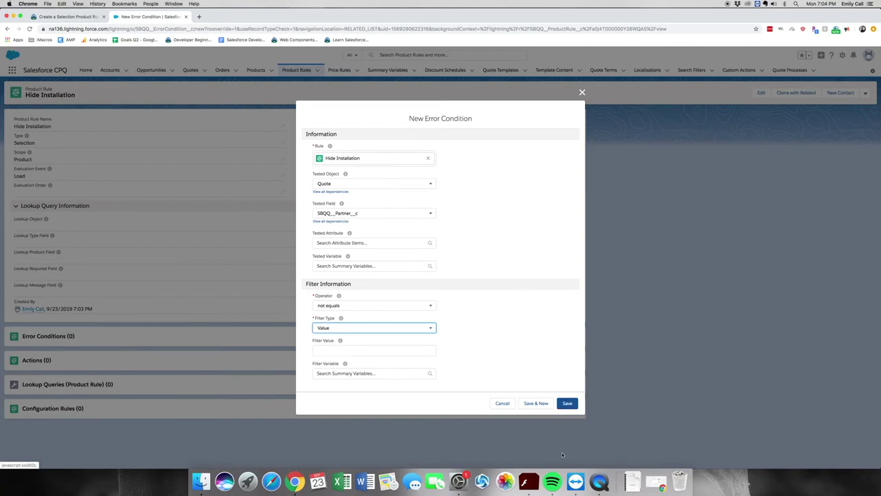
{"action": "left_click", "coordinate": [568, 403]}
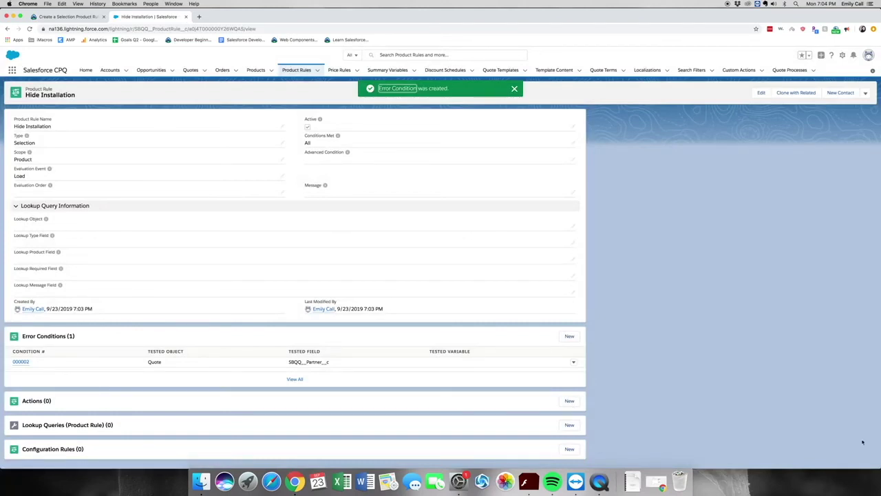
Step: Start a new product action for the Hide Installation rule with Type set to Hide & Remove
{"action": "left_click", "coordinate": [570, 401]}
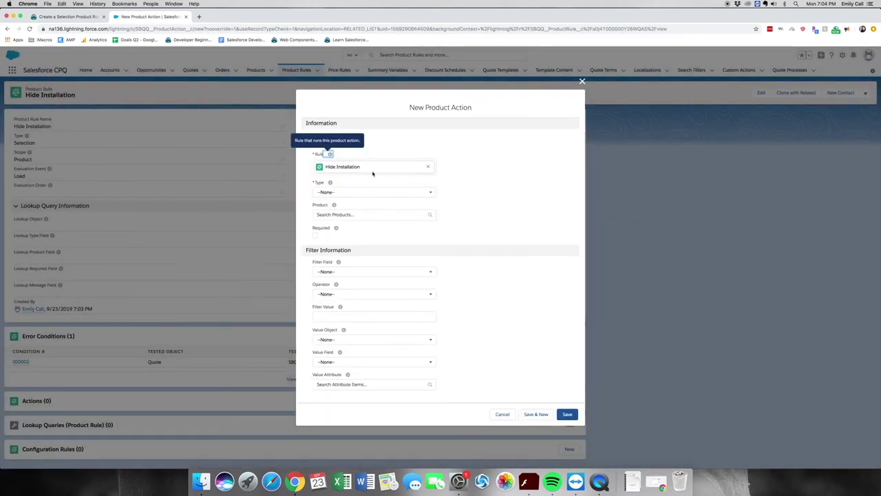
{"action": "left_click", "coordinate": [430, 196]}
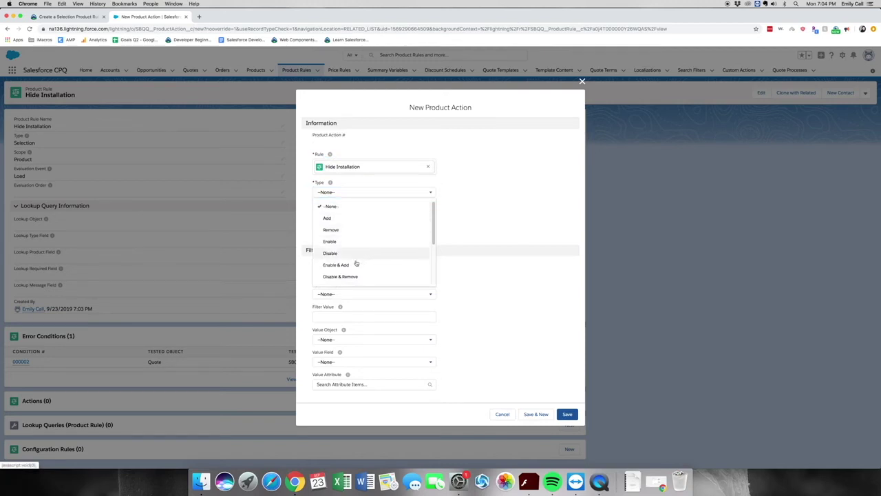
{"action": "scroll", "coordinate": [367, 277], "scroll_direction": "down", "scroll_amount": 1}
{"action": "scroll", "coordinate": [367, 277], "scroll_direction": "down", "scroll_amount": 4}
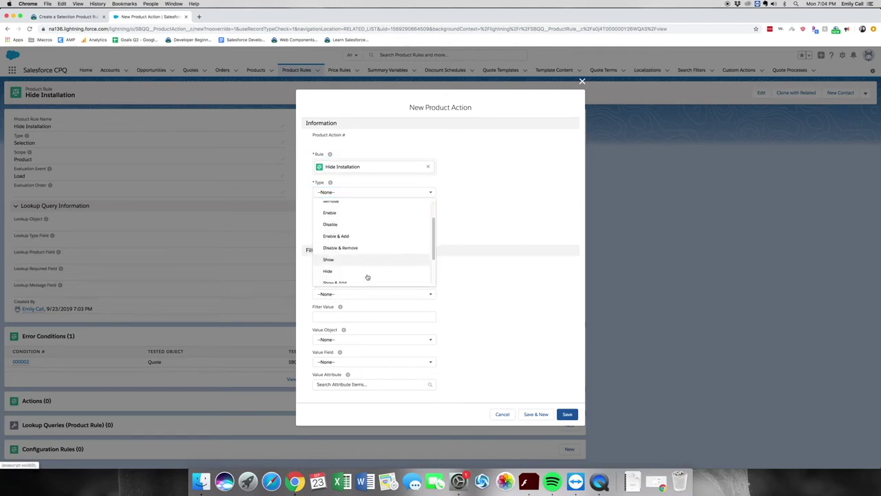
{"action": "left_click", "coordinate": [355, 259]}
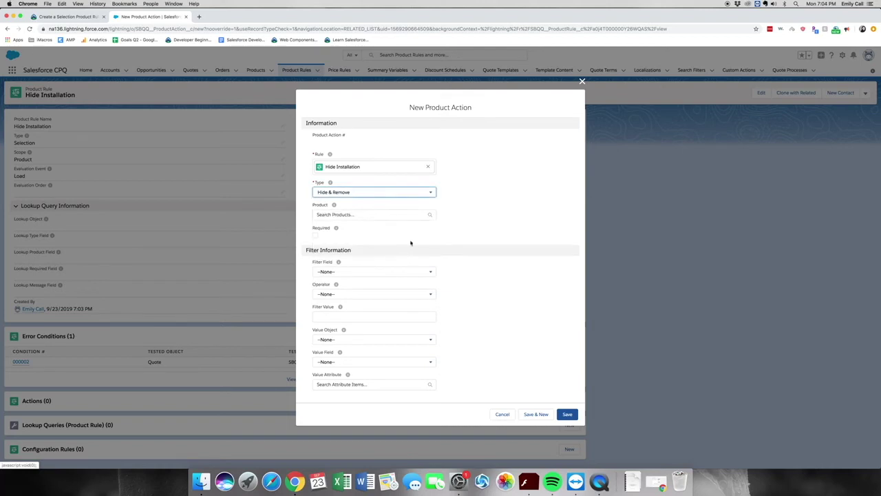
{"action": "left_click", "coordinate": [382, 215]}
{"action": "left_click", "coordinate": [376, 232]}
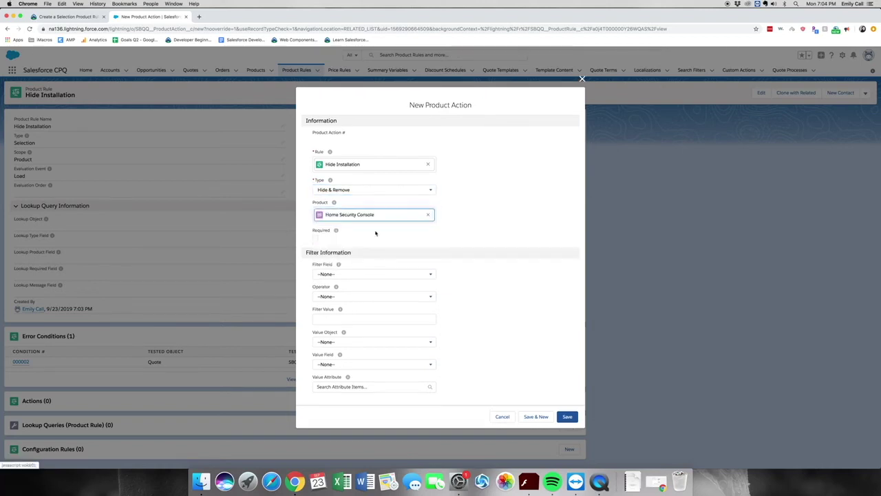
{"action": "left_click", "coordinate": [428, 214]}
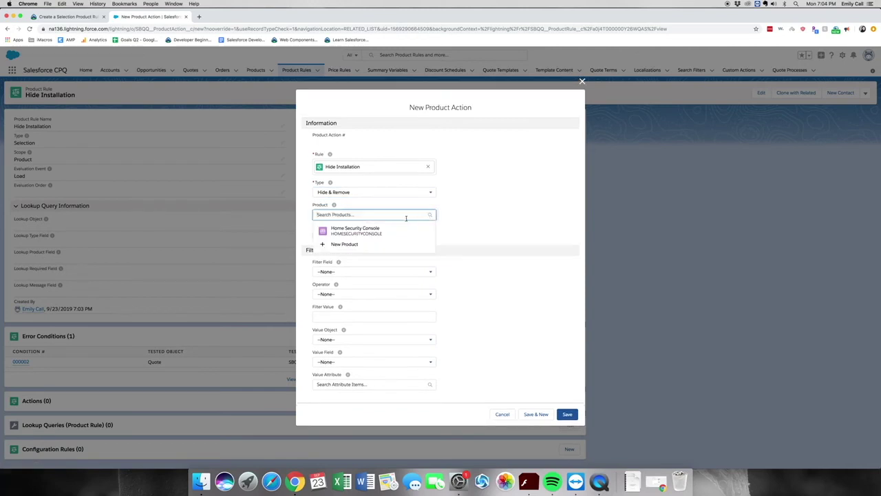
Step: Set the product action's Product to Home Security Installation and save the action
{"action": "type", "text": "Home "}
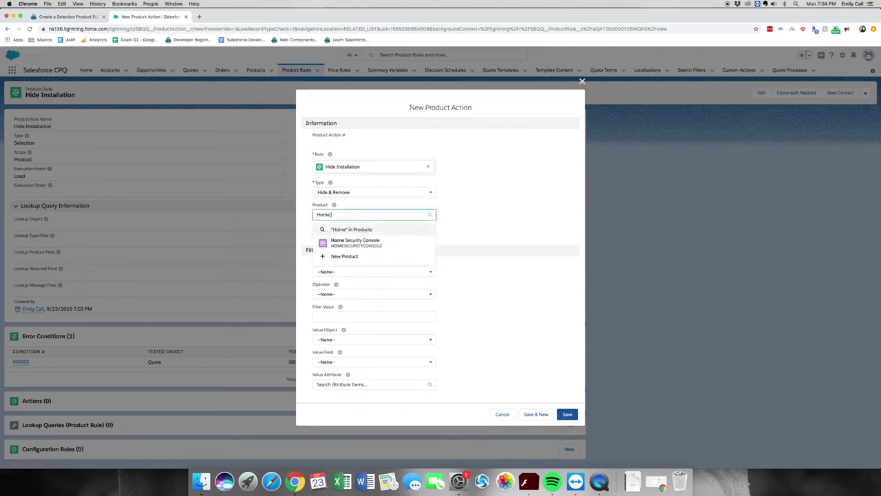
{"action": "type", "text": "se"}
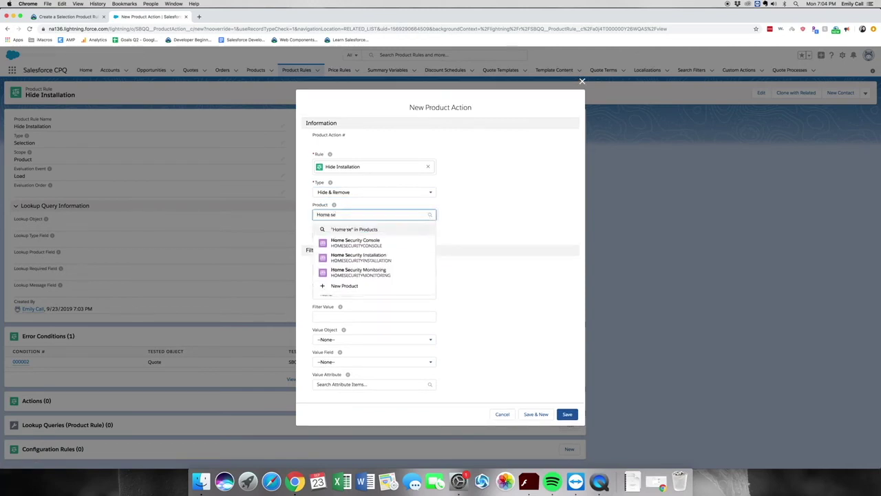
{"action": "left_click", "coordinate": [404, 256]}
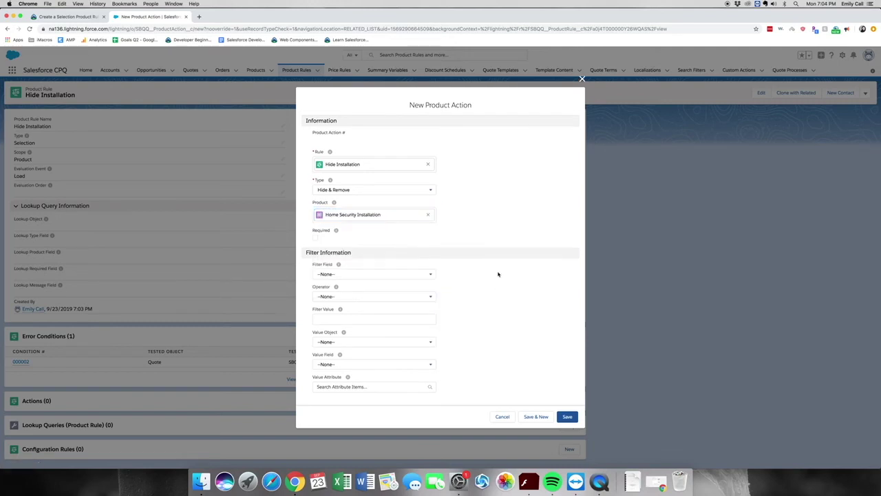
{"action": "left_click", "coordinate": [570, 417]}
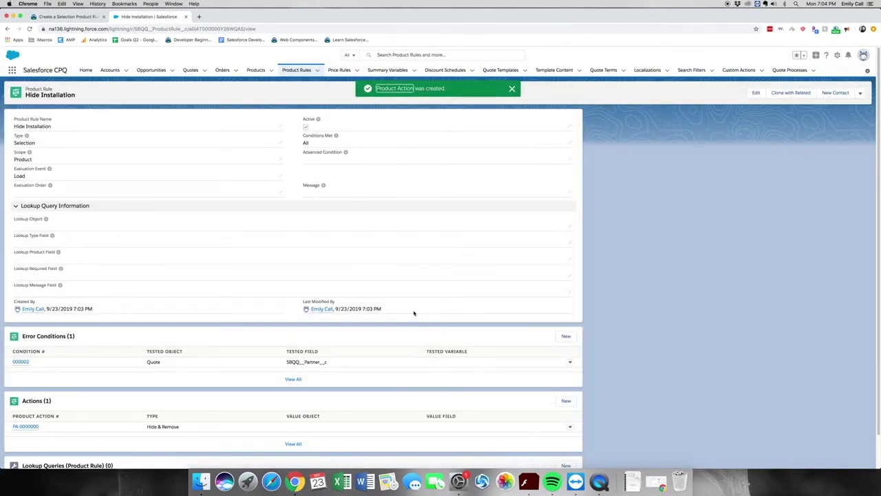
Step: Add an active configuration rule to Hide Installation with Product set to Home Security Console, and save it
{"action": "scroll", "coordinate": [503, 447], "scroll_direction": "down", "scroll_amount": 2}
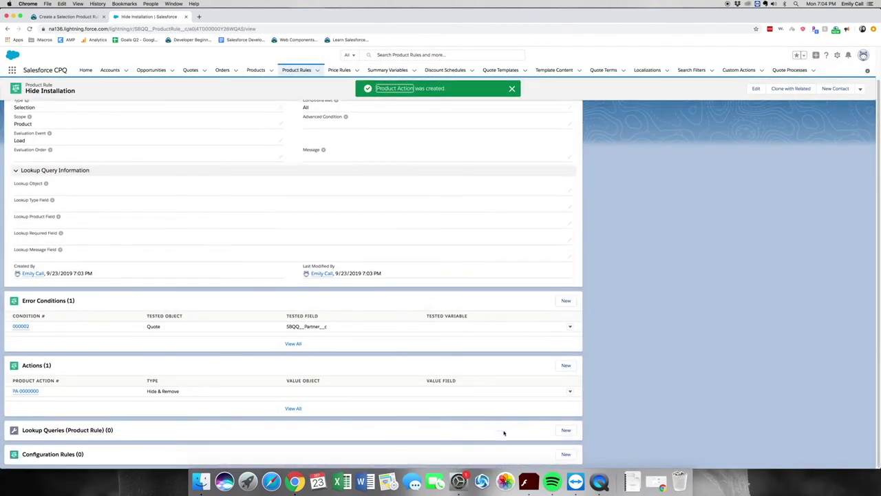
{"action": "left_click", "coordinate": [567, 454]}
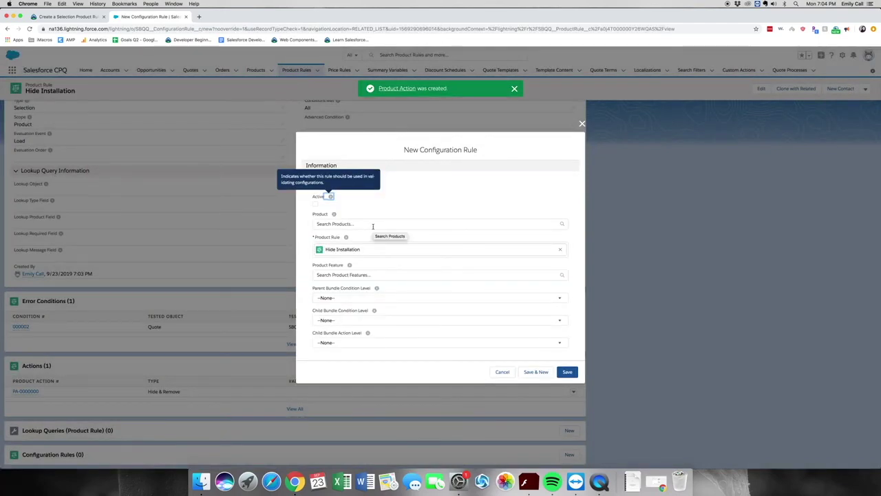
{"action": "left_click", "coordinate": [314, 204]}
{"action": "left_click", "coordinate": [314, 203]}
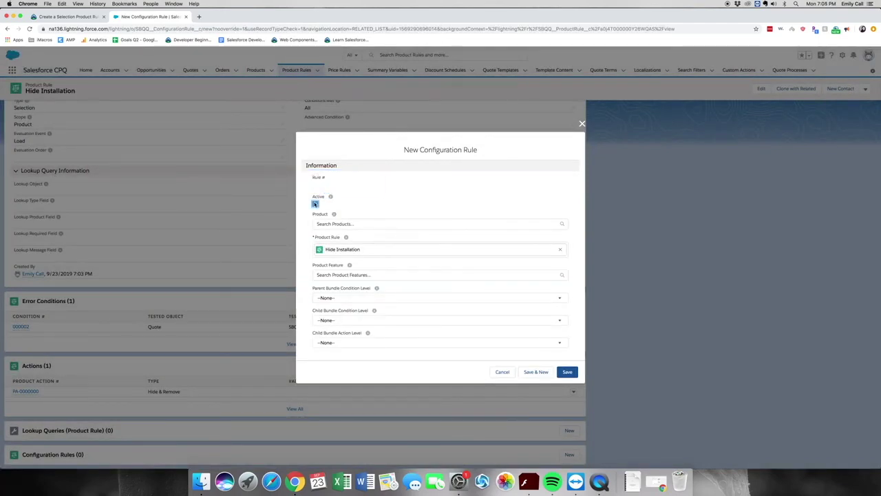
{"action": "left_click", "coordinate": [355, 224]}
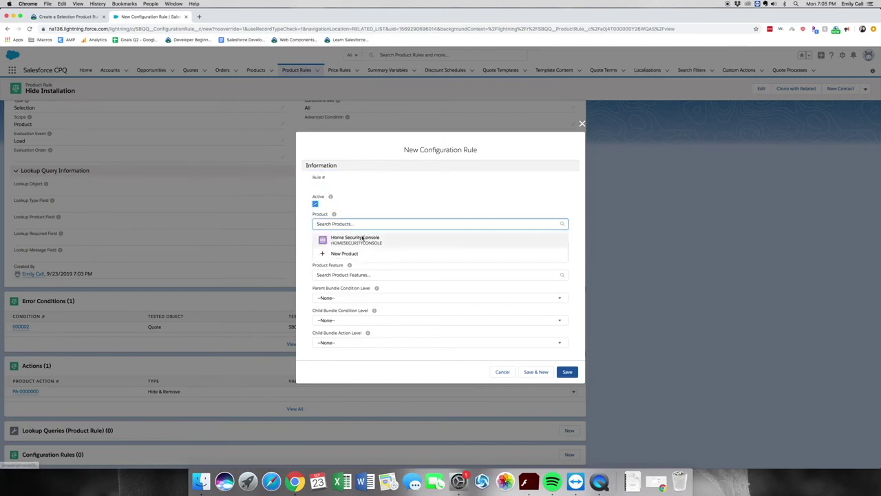
{"action": "left_click", "coordinate": [362, 239]}
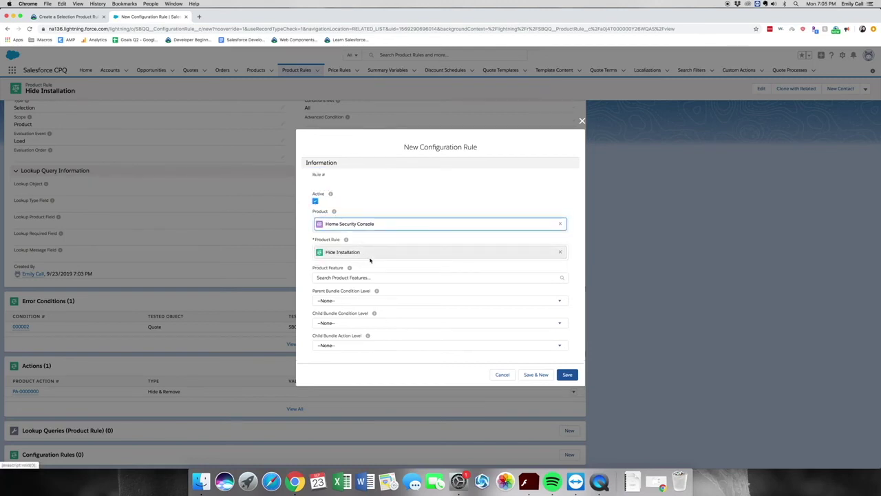
{"action": "left_click", "coordinate": [572, 374]}
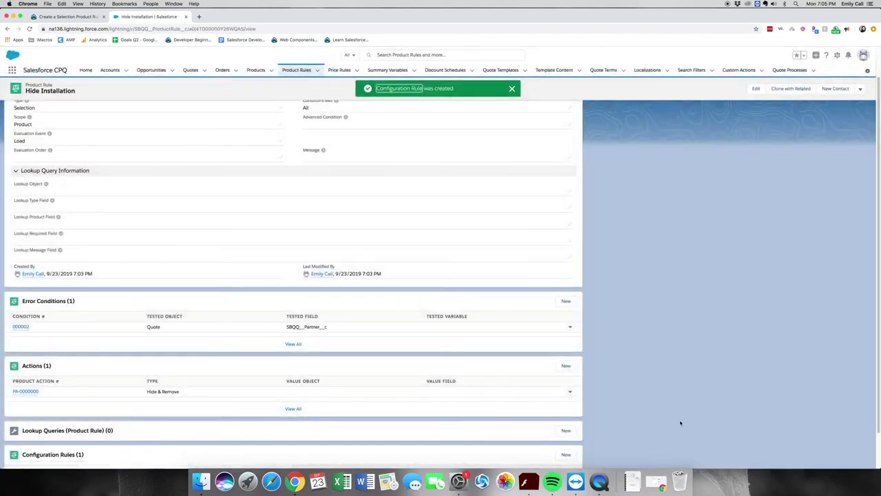
{"action": "scroll", "coordinate": [680, 423], "scroll_direction": "down", "scroll_amount": 2}
{"action": "scroll", "coordinate": [668, 330], "scroll_direction": "up", "scroll_amount": 3}
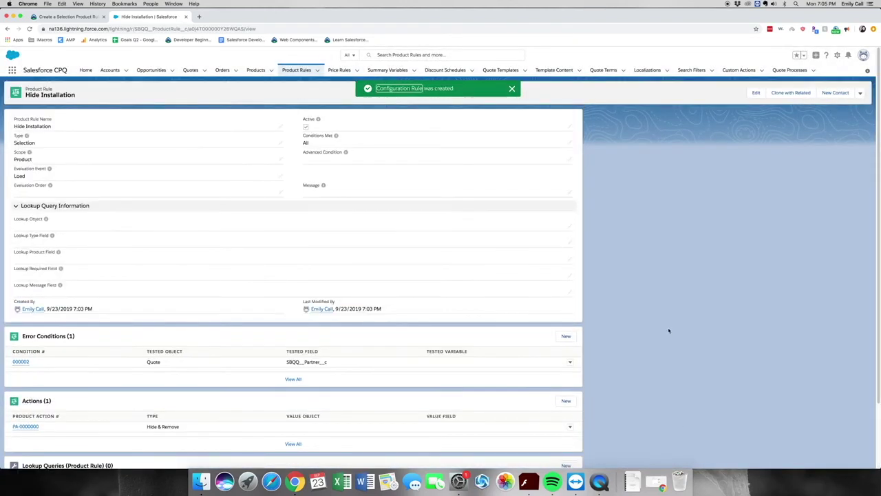
Step: Open the third quote in the related quotes of The Fernando Estate account
{"action": "left_click", "coordinate": [117, 71]}
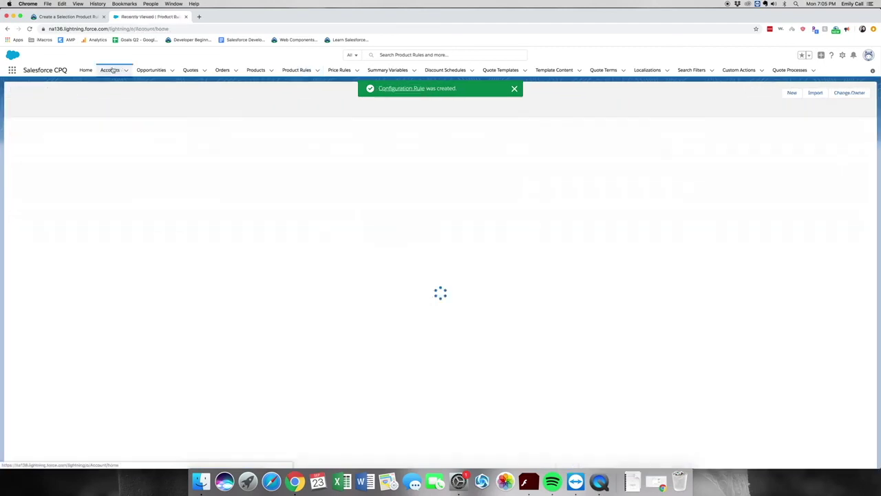
{"action": "left_click", "coordinate": [60, 134]}
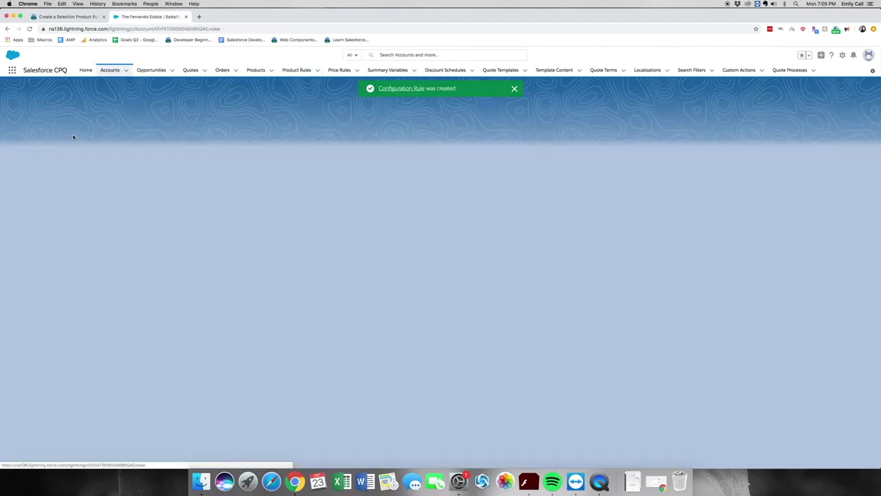
{"action": "scroll", "coordinate": [320, 291], "scroll_direction": "down", "scroll_amount": 3}
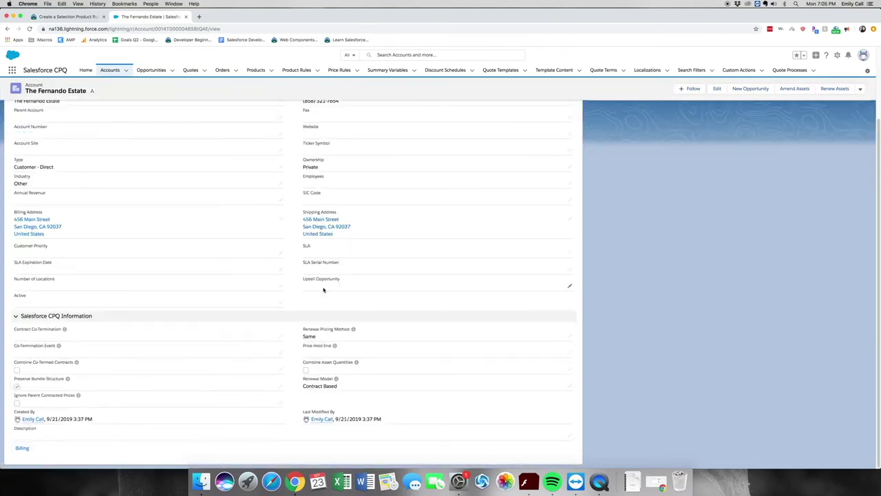
{"action": "scroll", "coordinate": [323, 290], "scroll_direction": "up", "scroll_amount": 3}
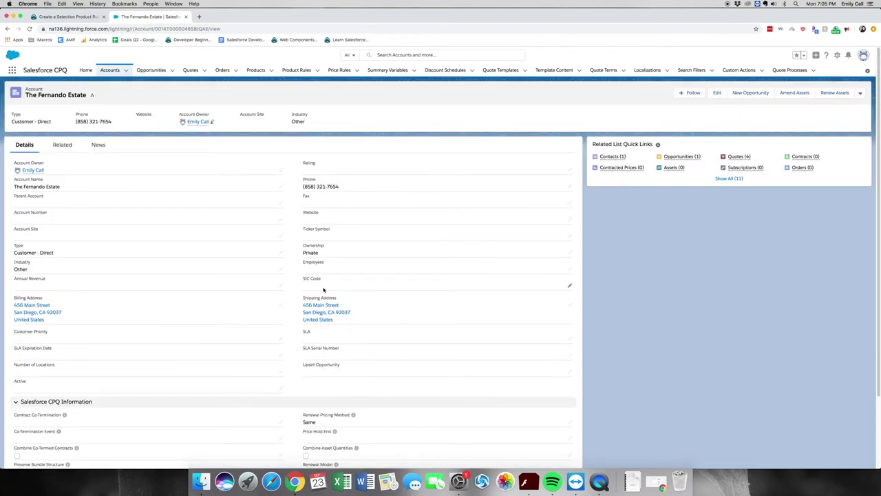
{"action": "double_click", "coordinate": [72, 205]}
{"action": "left_click", "coordinate": [71, 150]}
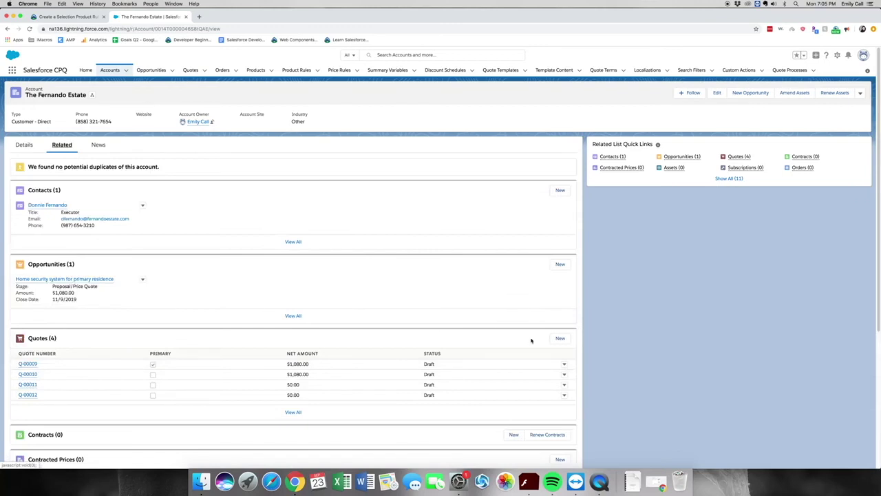
{"action": "scroll", "coordinate": [535, 344], "scroll_direction": "down", "scroll_amount": 2}
{"action": "scroll", "coordinate": [541, 340], "scroll_direction": "up", "scroll_amount": 2}
{"action": "left_click", "coordinate": [28, 384]}
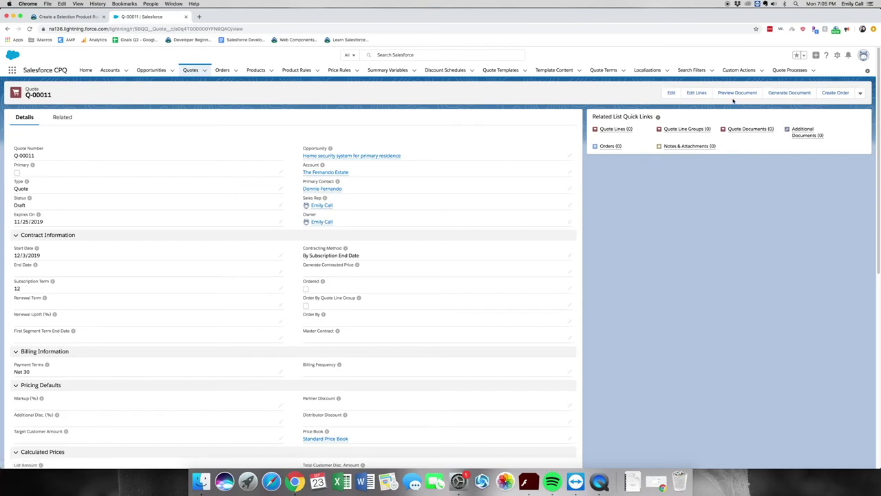
Step: Add the Home Security Console bundle to the quote's lines and inspect the Home Security Installation line's details
{"action": "left_click", "coordinate": [697, 95]}
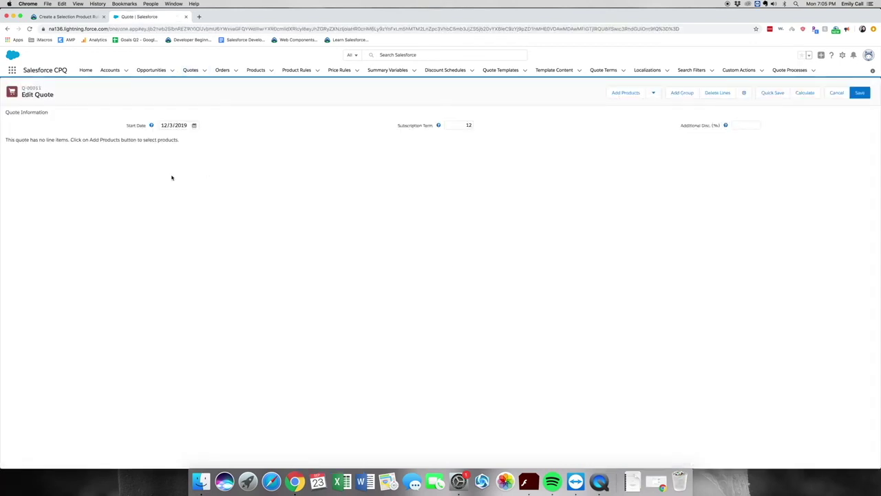
{"action": "left_click", "coordinate": [626, 92]}
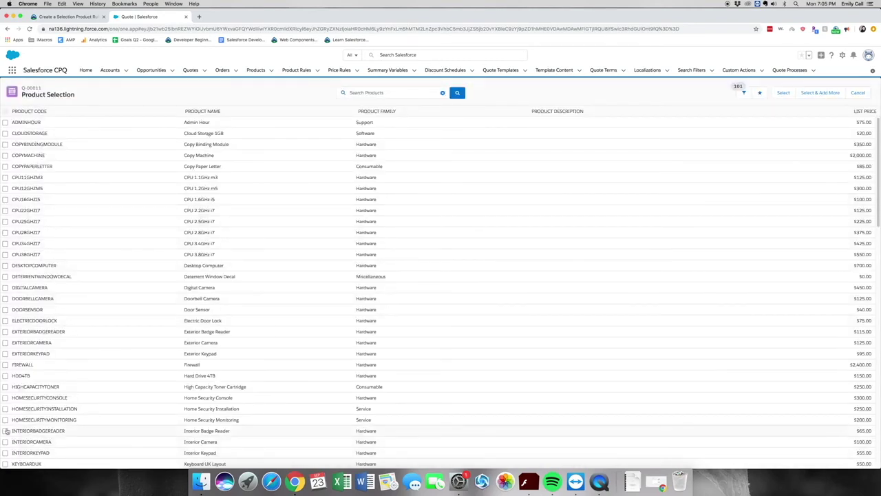
{"action": "left_click", "coordinate": [4, 398]}
{"action": "left_click", "coordinate": [784, 93]}
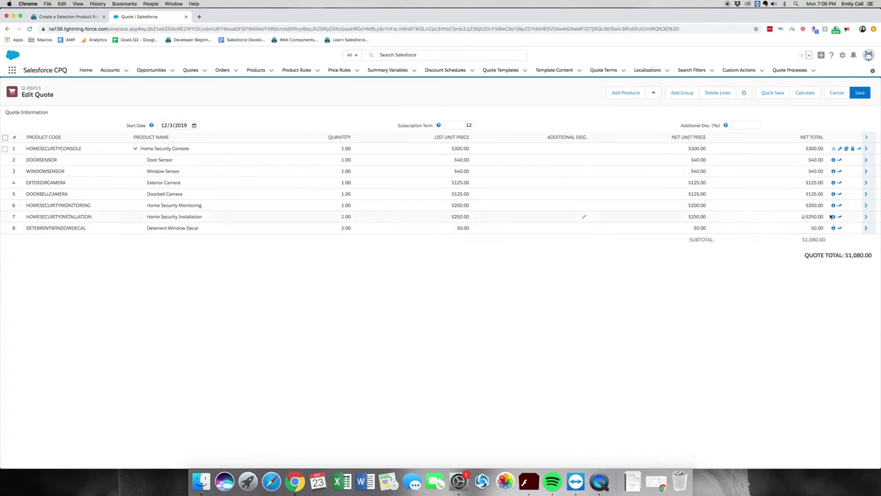
{"action": "left_click", "coordinate": [869, 218]}
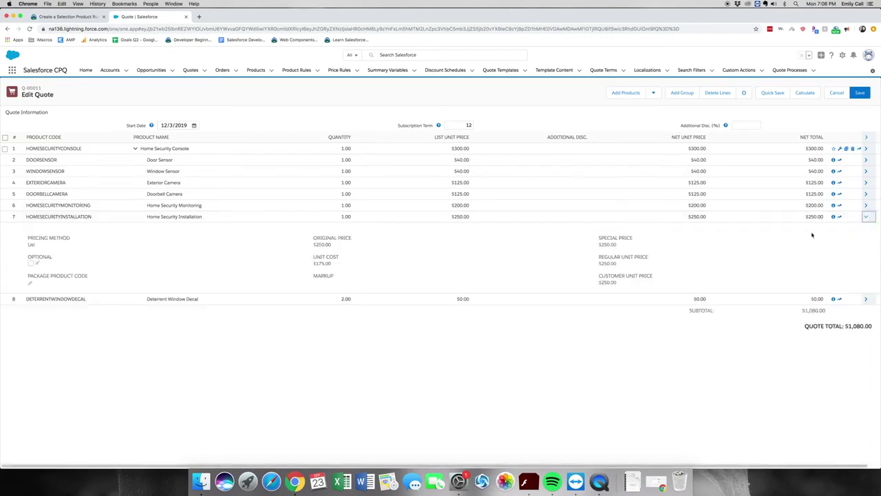
{"action": "left_click", "coordinate": [869, 217]}
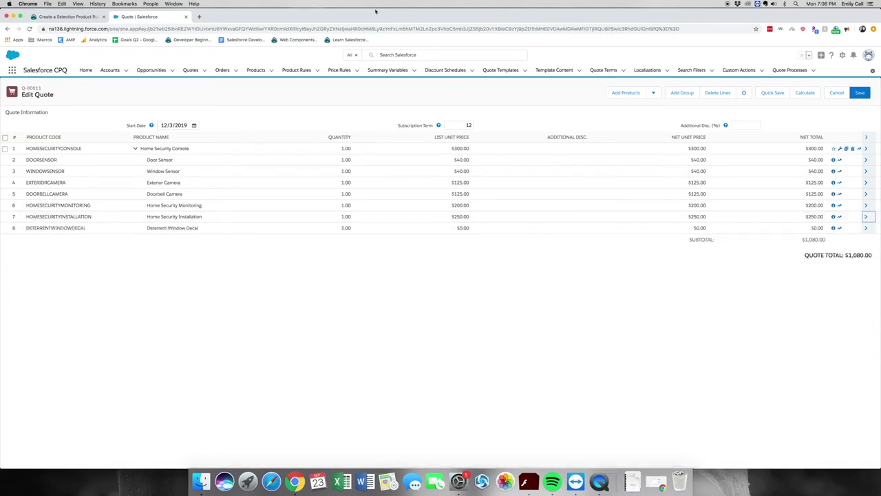
Step: Switch to Trailhead and verify the Create a Selection Product Rule step
{"action": "left_click", "coordinate": [49, 17]}
{"action": "scroll", "coordinate": [258, 220], "scroll_direction": "down", "scroll_amount": 10}
{"action": "scroll", "coordinate": [257, 220], "scroll_direction": "down", "scroll_amount": 2}
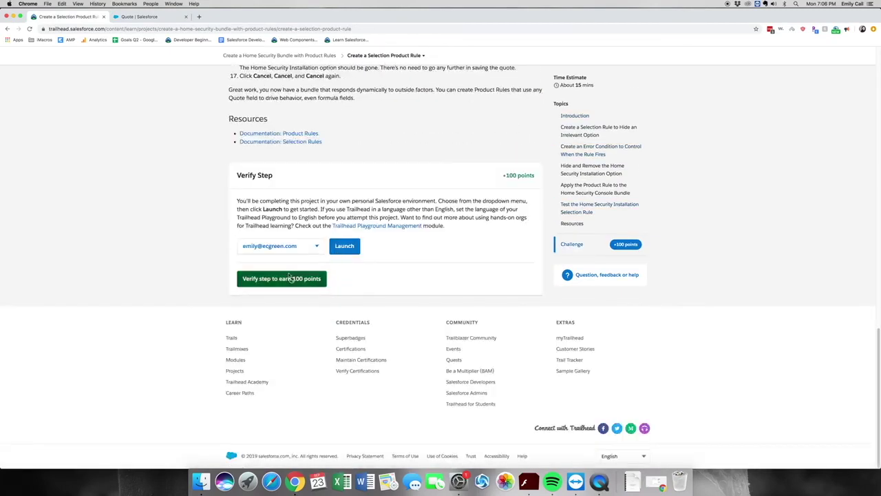
{"action": "left_click", "coordinate": [288, 278]}
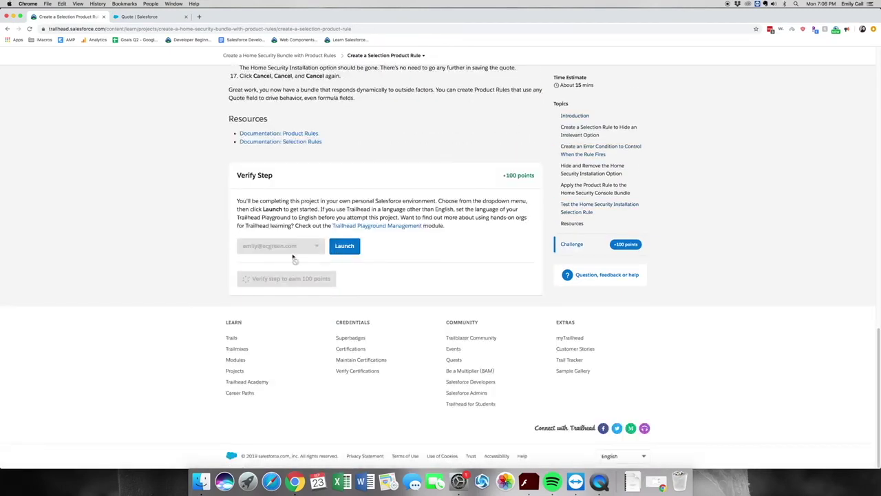
{"action": "scroll", "coordinate": [296, 258], "scroll_direction": "up", "scroll_amount": 1}
{"action": "scroll", "coordinate": [301, 251], "scroll_direction": "up", "scroll_amount": 1}
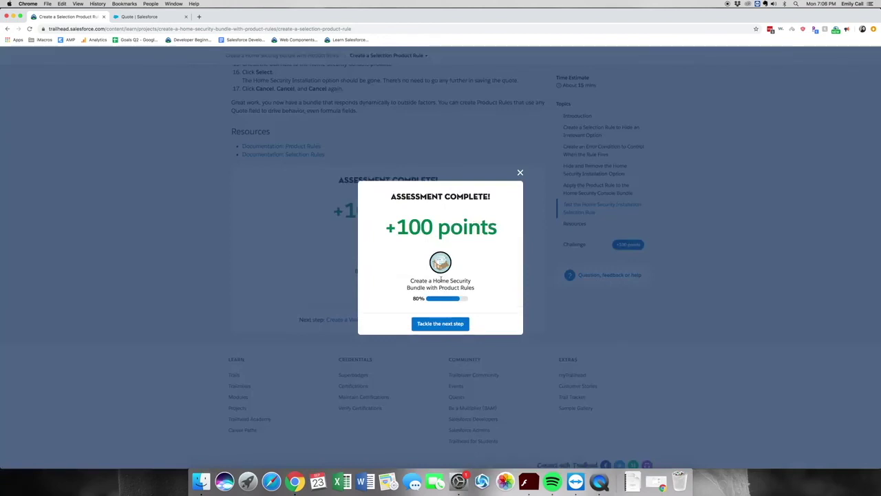
Step: Open the project step Create a Validation Product Rule Using a Summary Variable and read its instructions
{"action": "left_click", "coordinate": [155, 16]}
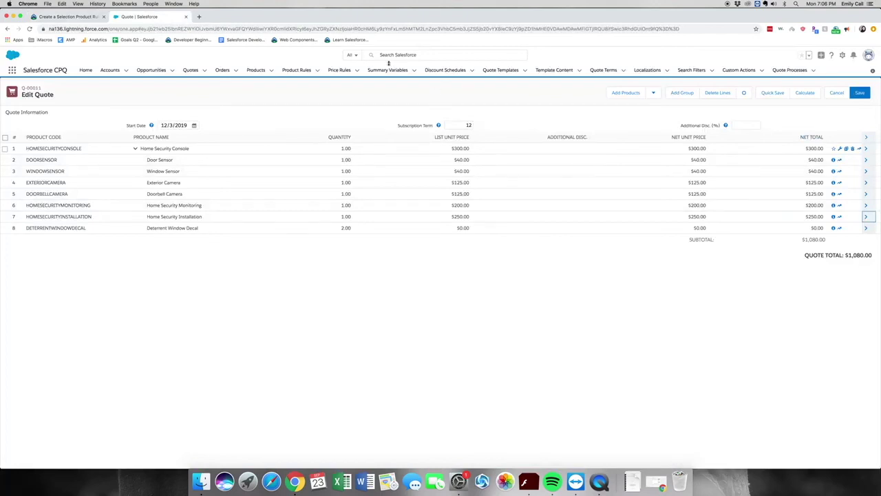
{"action": "left_click", "coordinate": [66, 17]}
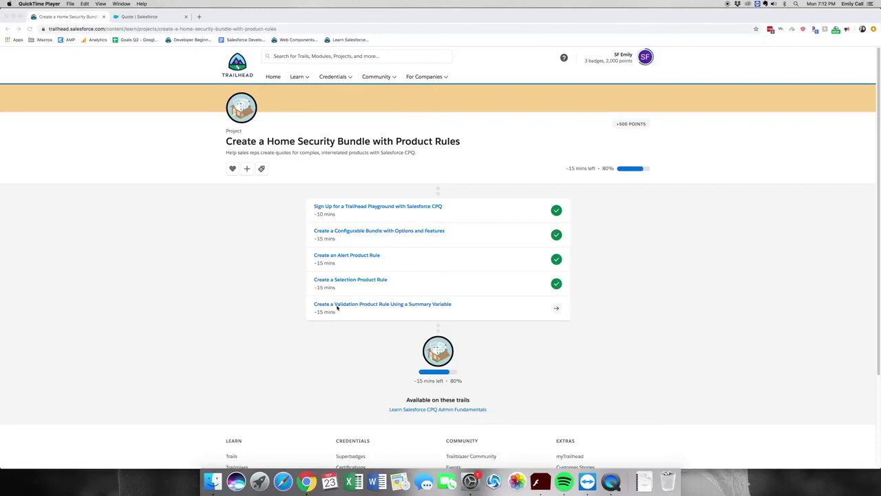
{"action": "left_click", "coordinate": [558, 312]}
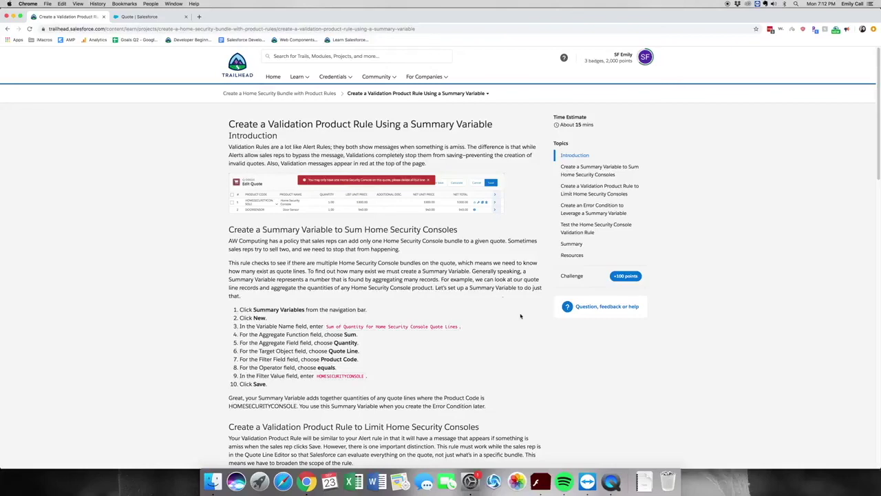
{"action": "scroll", "coordinate": [503, 298], "scroll_direction": "down", "scroll_amount": 5}
{"action": "scroll", "coordinate": [508, 315], "scroll_direction": "down", "scroll_amount": 2}
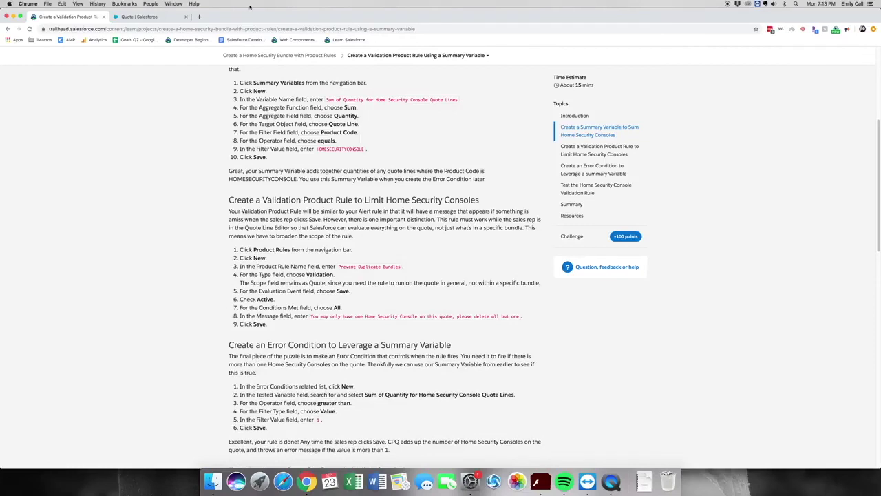
Step: Switch to Salesforce CPQ and start a new summary variable
{"action": "left_click", "coordinate": [152, 17]}
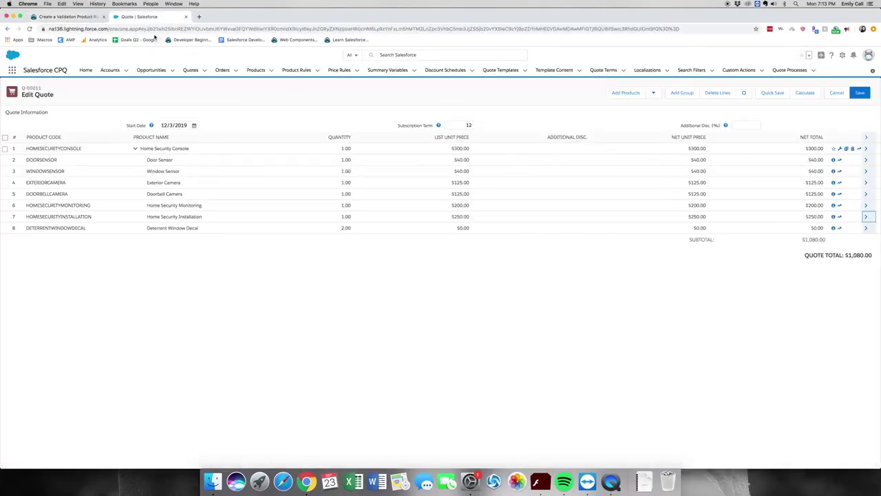
{"action": "left_click", "coordinate": [386, 71]}
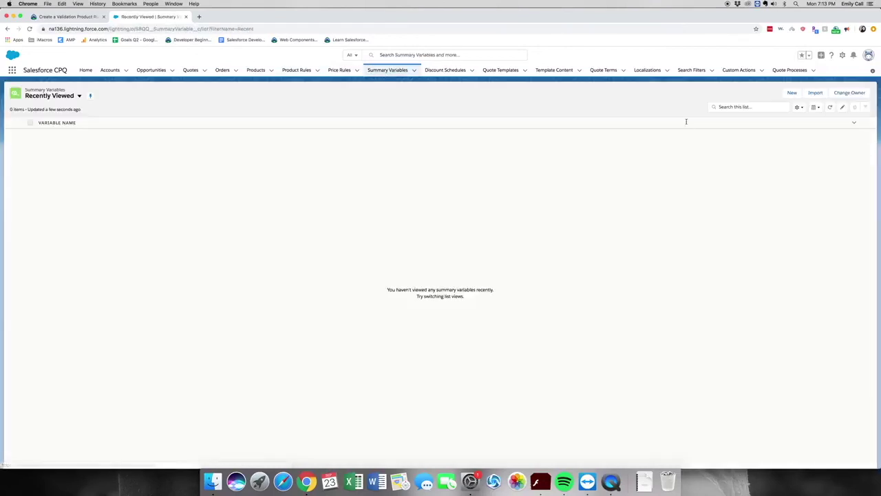
{"action": "left_click", "coordinate": [795, 96]}
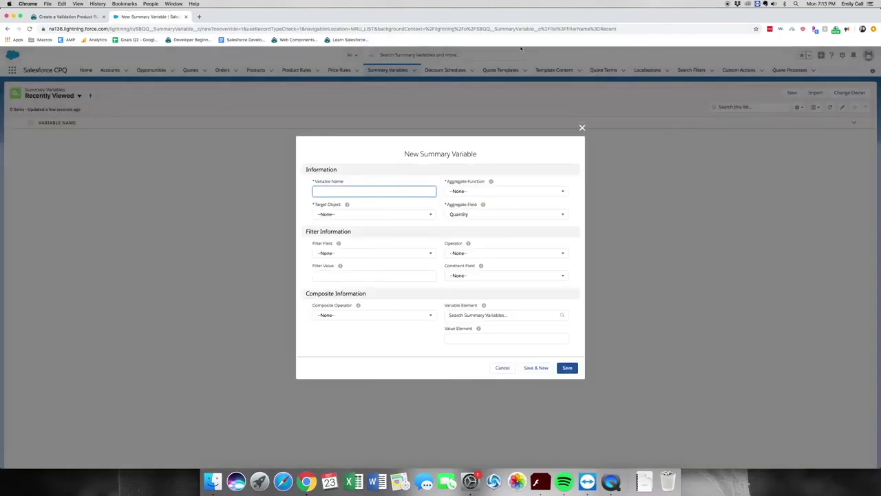
Step: Copy the variable name from the Trailhead instructions and name the summary variable "Sum of Quantity for Home Security Console Quote Lines" in Salesforce
{"action": "left_click", "coordinate": [79, 18]}
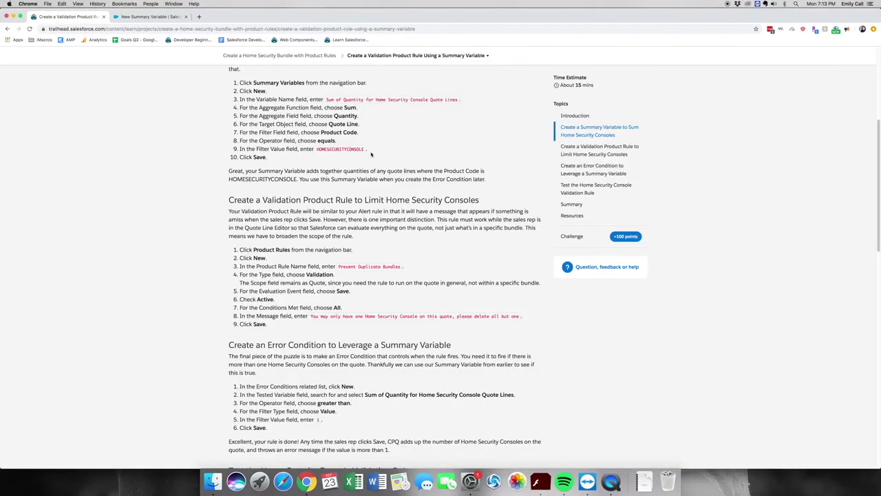
{"action": "left_click_drag", "start_coordinate": [458, 100], "coordinate": [327, 100]}
{"action": "key", "text": "super+c"}
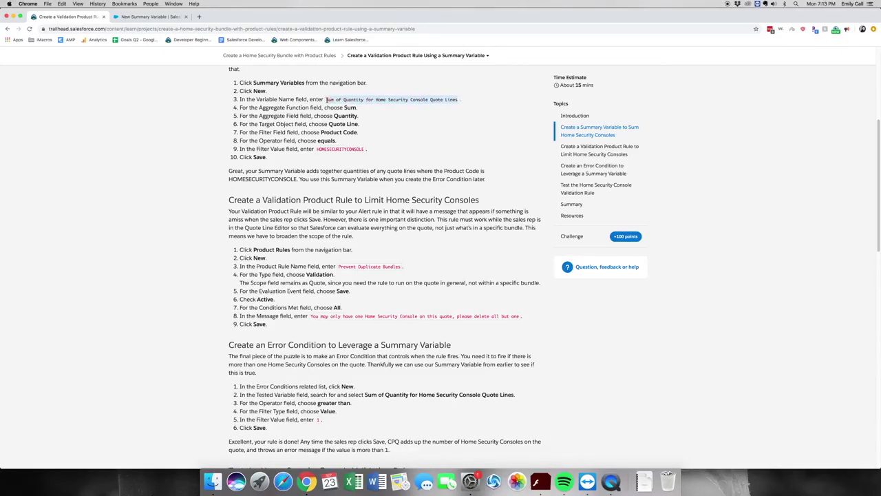
{"action": "left_click", "coordinate": [151, 17]}
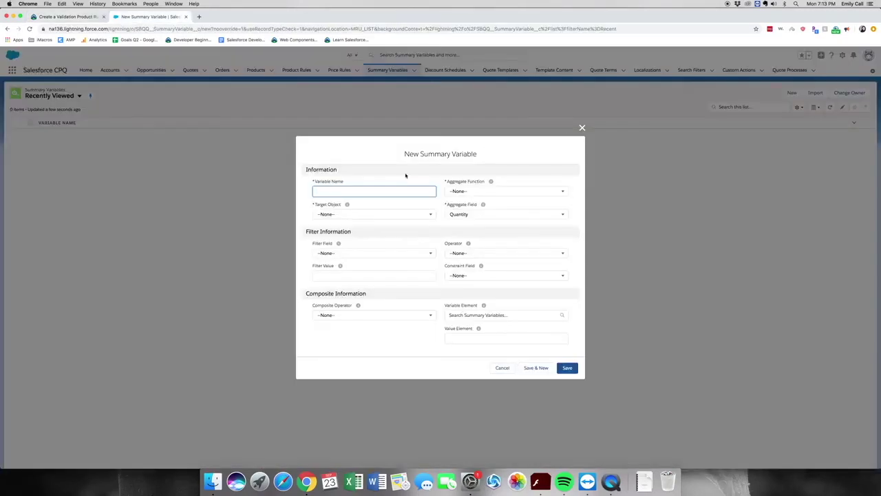
{"action": "key", "text": "super+v"}
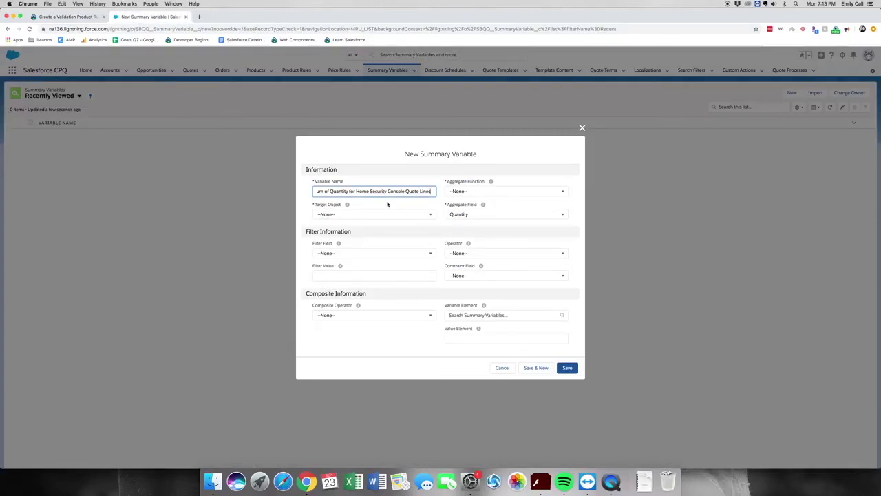
Step: Set the summary variable's aggregate function to Sum, keep Quantity as the aggregate field, and choose Quote Line as the target object
{"action": "left_click", "coordinate": [482, 192]}
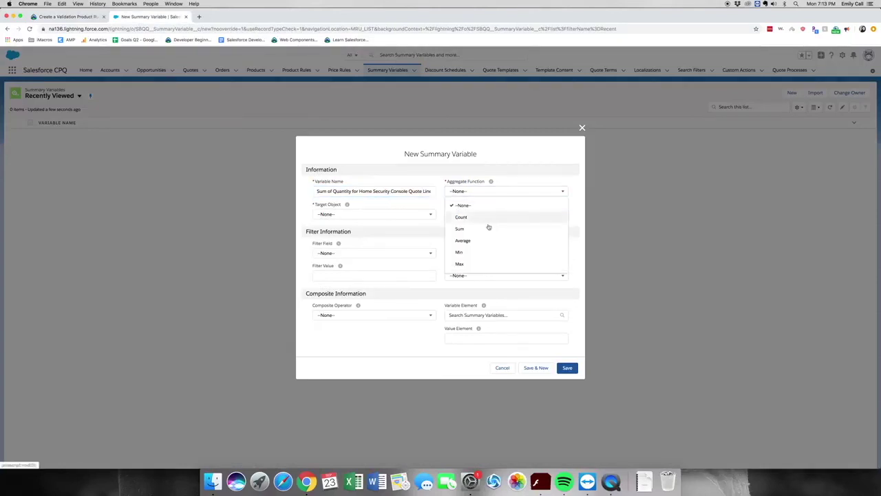
{"action": "left_click", "coordinate": [488, 230]}
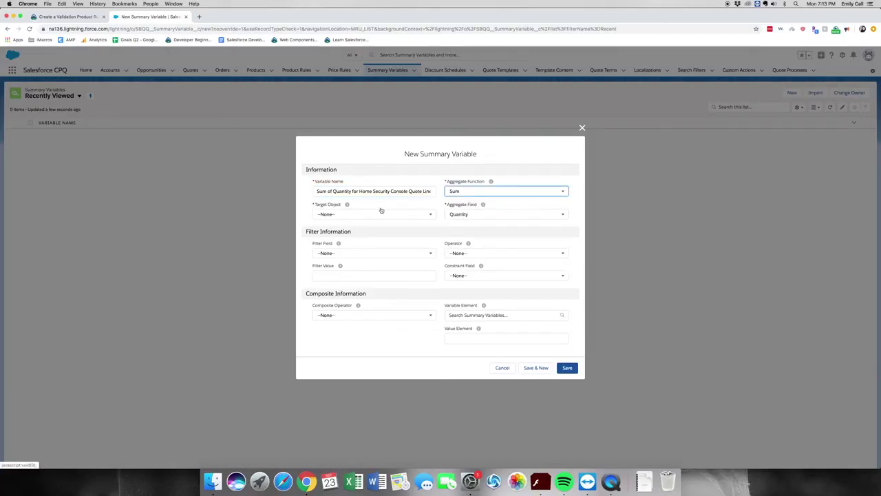
{"action": "left_click", "coordinate": [473, 214]}
{"action": "left_click", "coordinate": [474, 215]}
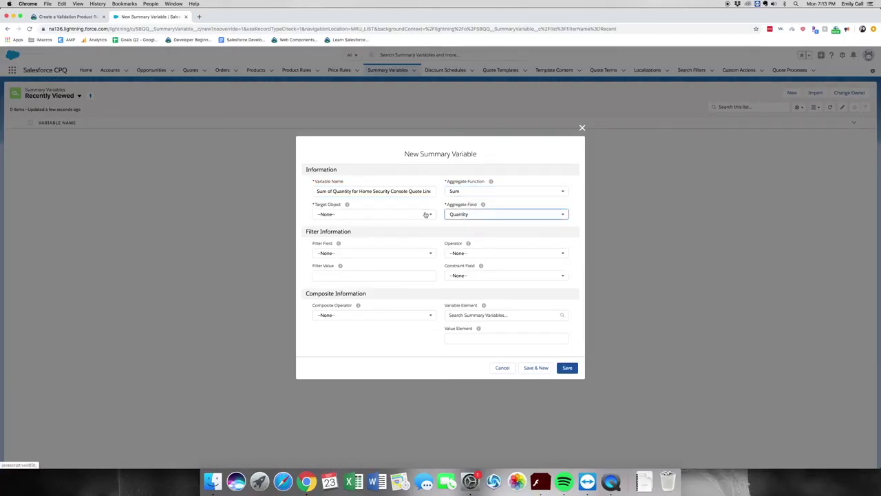
{"action": "left_click", "coordinate": [374, 215]}
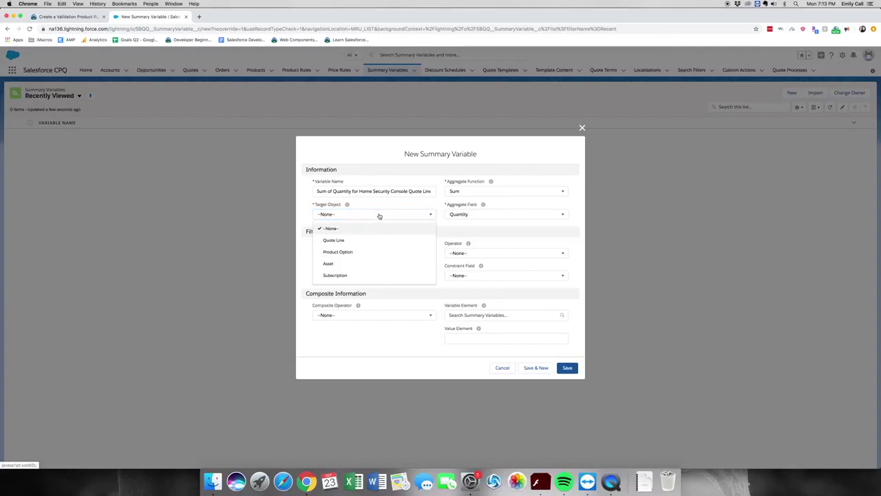
{"action": "left_click", "coordinate": [379, 215]}
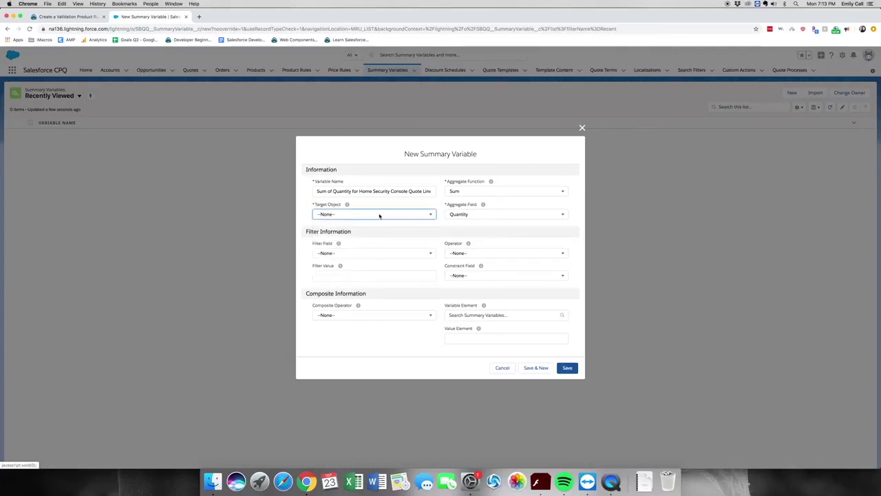
{"action": "left_click", "coordinate": [417, 216]}
{"action": "left_click", "coordinate": [353, 243]}
Step: Filter the summary variable on Product Code equals HOMESECURITYCONSOLE, copying the value from Trailhead, and save the variable
{"action": "left_click", "coordinate": [403, 254]}
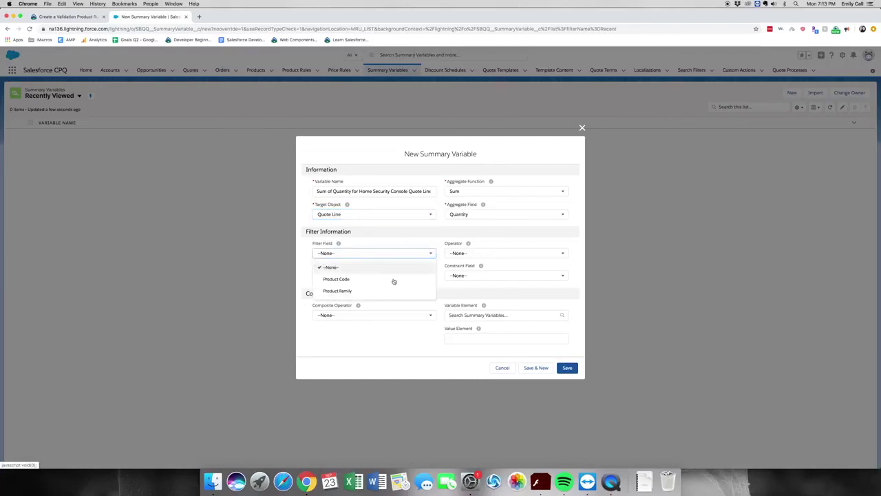
{"action": "left_click", "coordinate": [385, 279]}
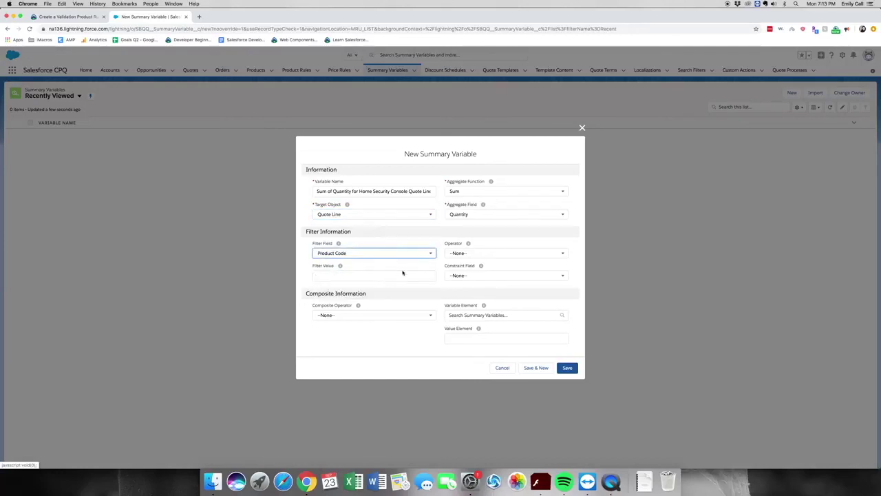
{"action": "left_click", "coordinate": [462, 255]}
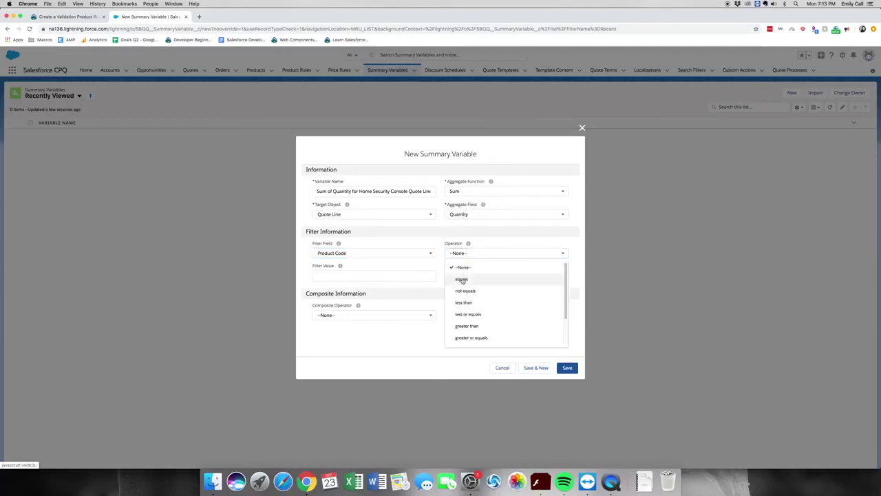
{"action": "left_click", "coordinate": [463, 279]}
{"action": "left_click", "coordinate": [419, 274]}
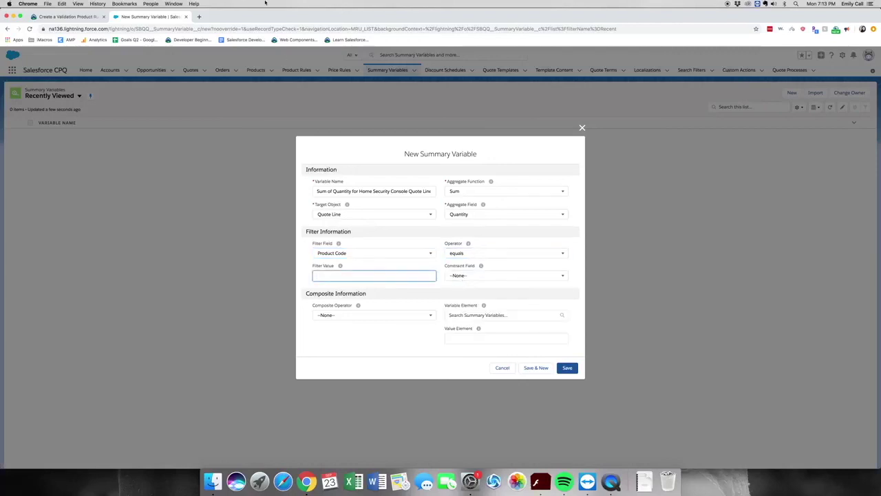
{"action": "key", "text": "ctrl+shift+Tab"}
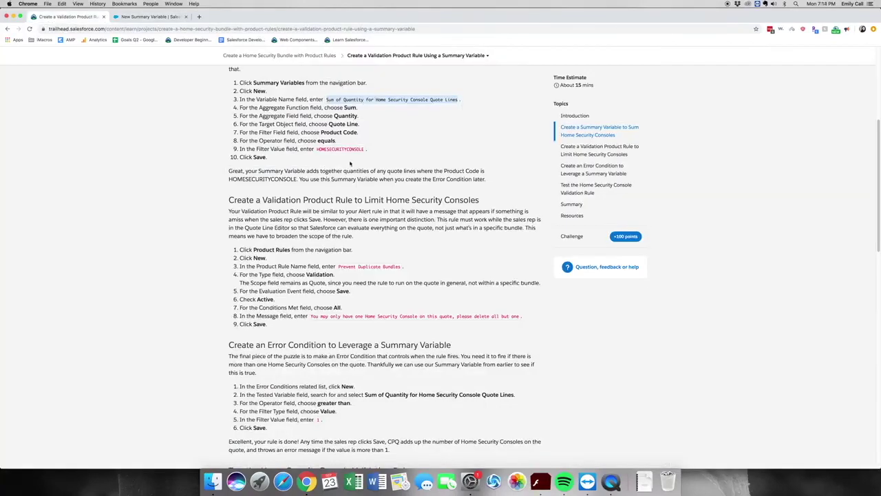
{"action": "left_click_drag", "start_coordinate": [365, 149], "coordinate": [319, 147]}
{"action": "key", "text": "super+c"}
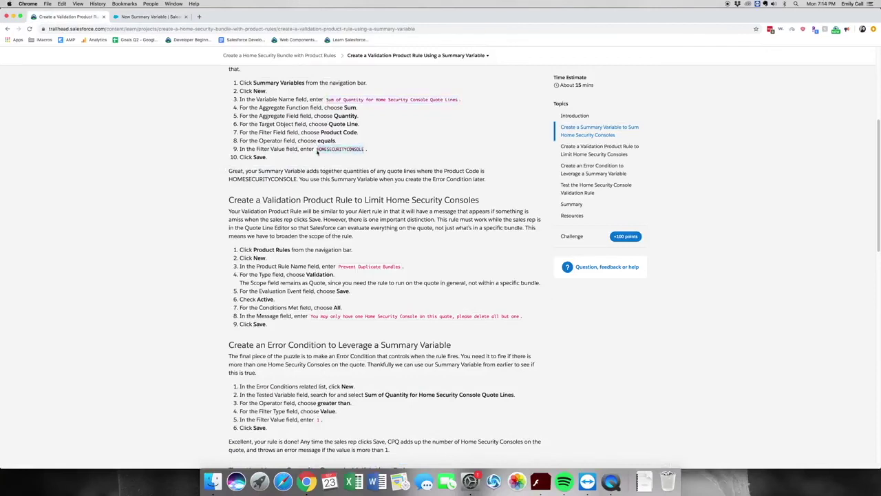
{"action": "key", "text": "ctrl+Tab"}
{"action": "key", "text": "super+v"}
{"action": "left_click", "coordinate": [483, 297]}
{"action": "left_click", "coordinate": [571, 367]}
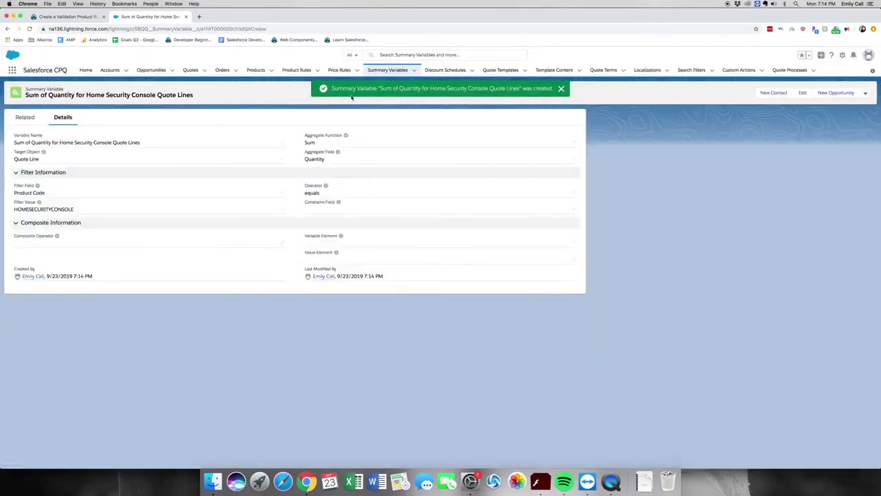
Step: Start a new product rule and name it "Prevent Duplicate Bundles", copying the name from the Trailhead instructions
{"action": "left_click", "coordinate": [298, 71]}
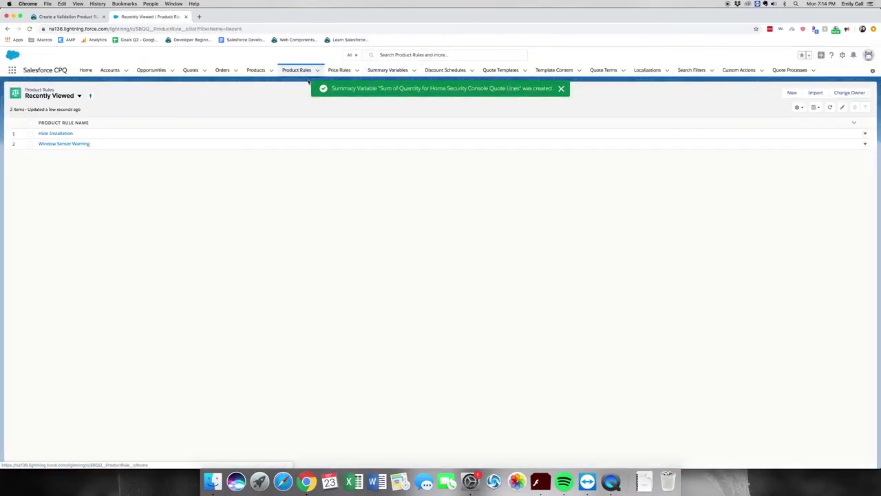
{"action": "left_click", "coordinate": [792, 92]}
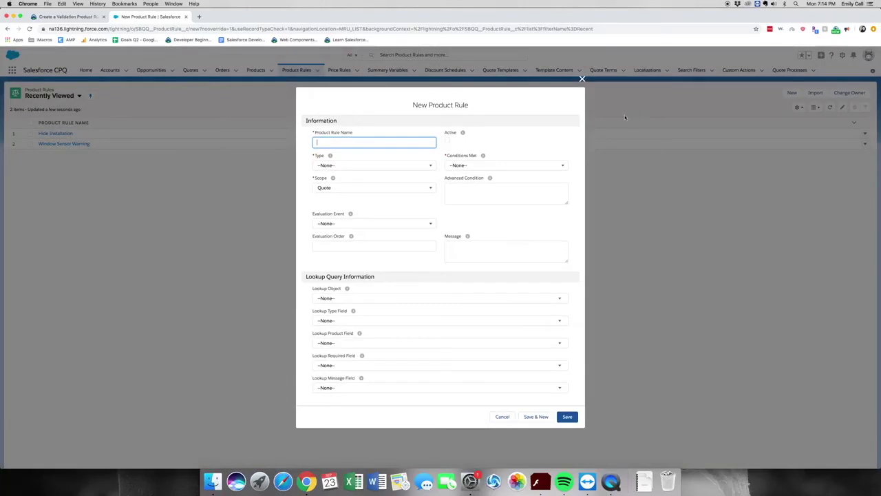
{"action": "key", "text": "ctrl+shift+Tab"}
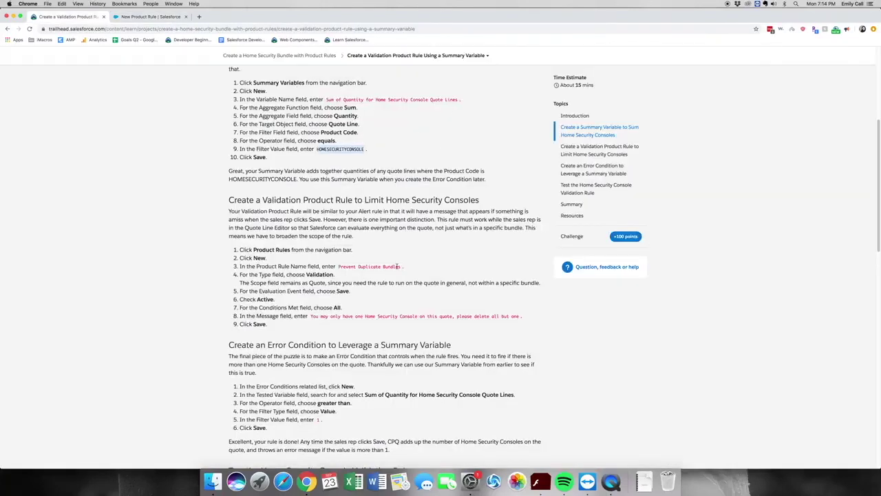
{"action": "left_click_drag", "start_coordinate": [404, 268], "coordinate": [339, 267]}
{"action": "key", "text": "super+c"}
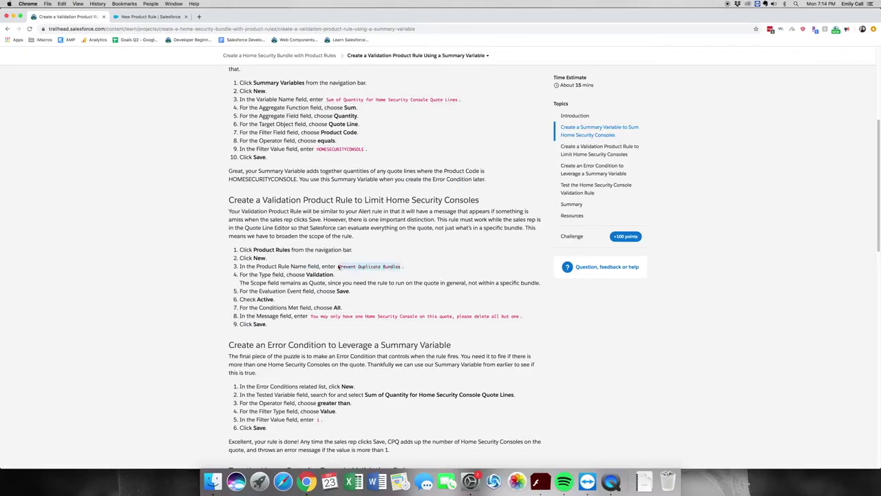
{"action": "key", "text": "ctrl+Tab"}
{"action": "key", "text": "ctrl+Tab"}
{"action": "key", "text": "ctrl+Tab"}
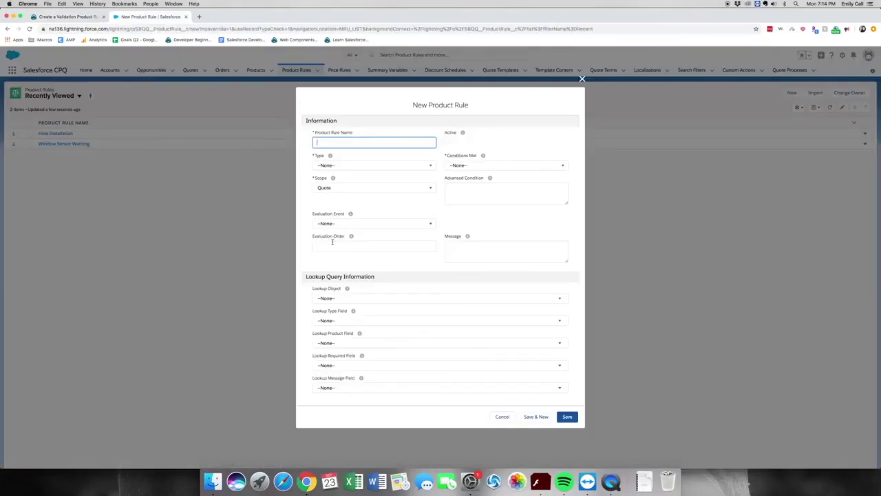
{"action": "key", "text": "super+v"}
Step: Set the product rule's type to Validation, its evaluation event to Save, and its conditions met to All
{"action": "left_click", "coordinate": [398, 165]}
{"action": "left_click", "coordinate": [397, 165]}
{"action": "left_click", "coordinate": [390, 191]}
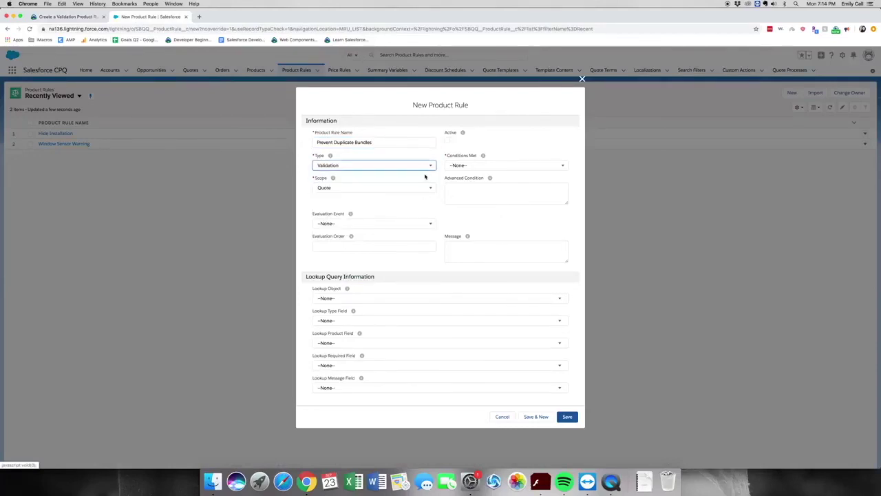
{"action": "left_click", "coordinate": [407, 224]}
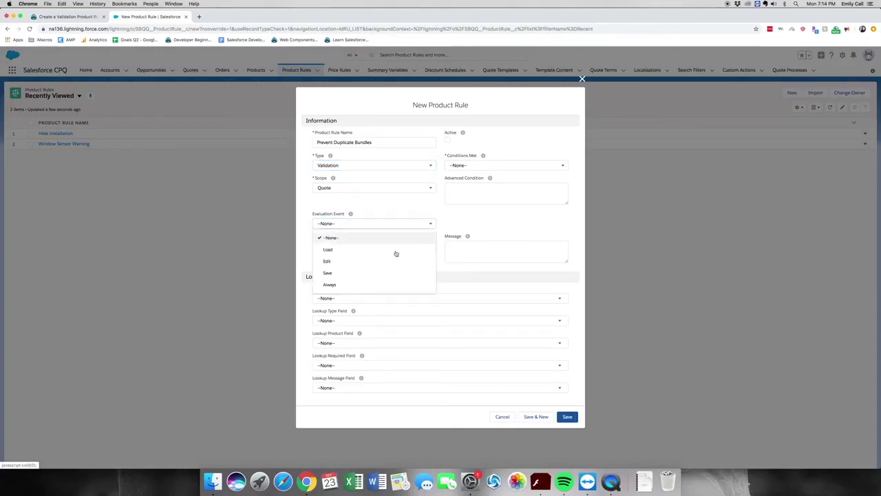
{"action": "left_click", "coordinate": [387, 274]}
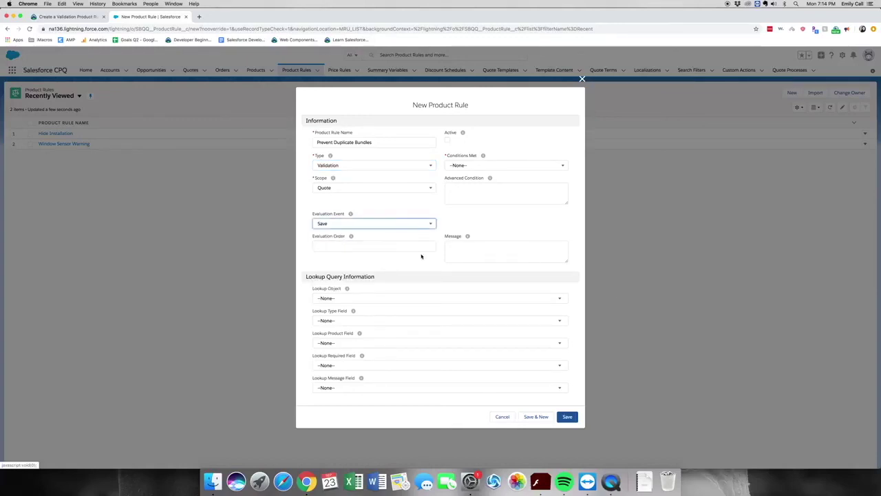
{"action": "left_click", "coordinate": [471, 166]}
{"action": "left_click", "coordinate": [485, 192]}
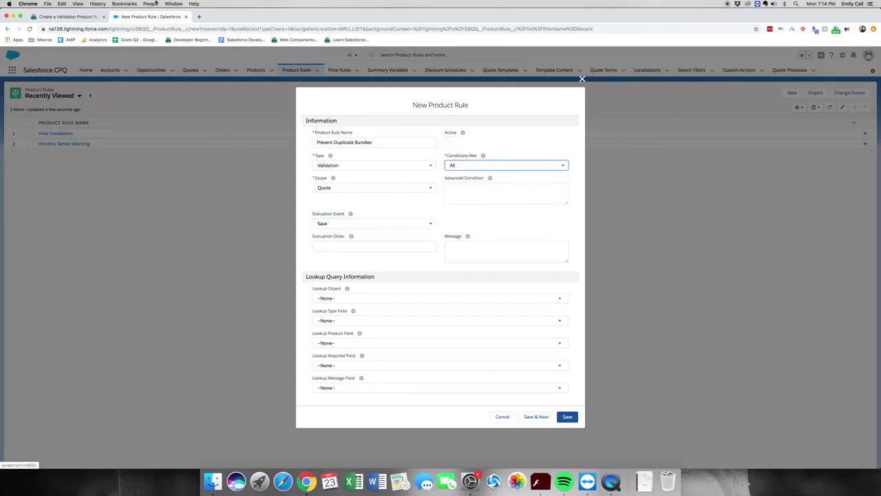
Step: Set the rule's message to "You may only have one Home Security Console on this quote, please delete all but one." and save the rule
{"action": "left_click", "coordinate": [69, 16]}
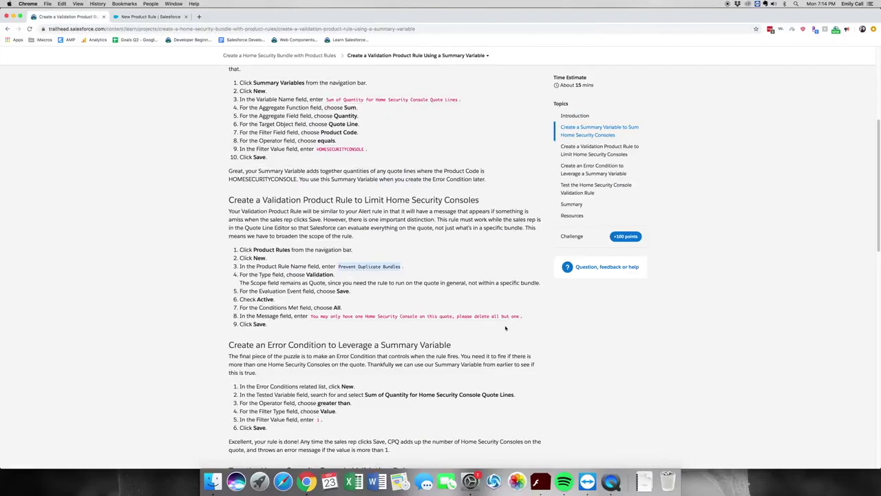
{"action": "left_click_drag", "start_coordinate": [521, 317], "coordinate": [312, 317]}
{"action": "key", "text": "ctrl+c"}
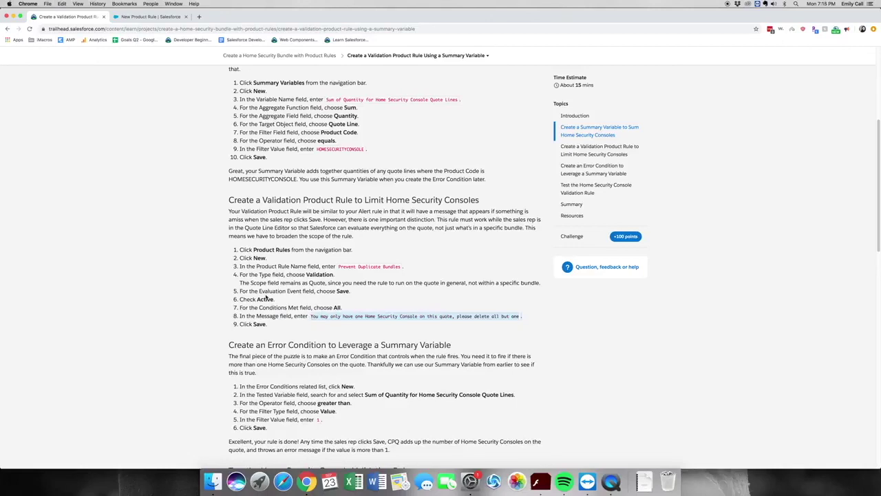
{"action": "key", "text": "ctrl+Tab"}
{"action": "left_click", "coordinate": [503, 248]}
{"action": "key", "text": "ctrl+v"}
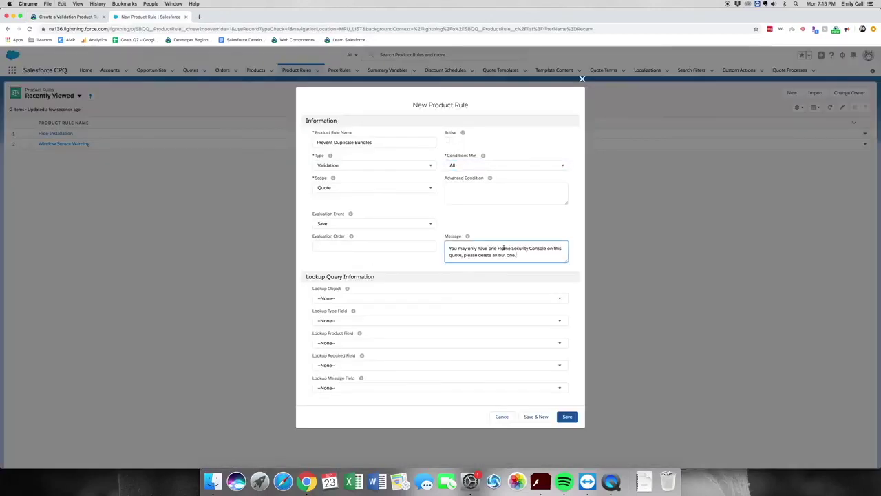
{"action": "left_click", "coordinate": [572, 417]}
{"action": "left_click", "coordinate": [572, 417]}
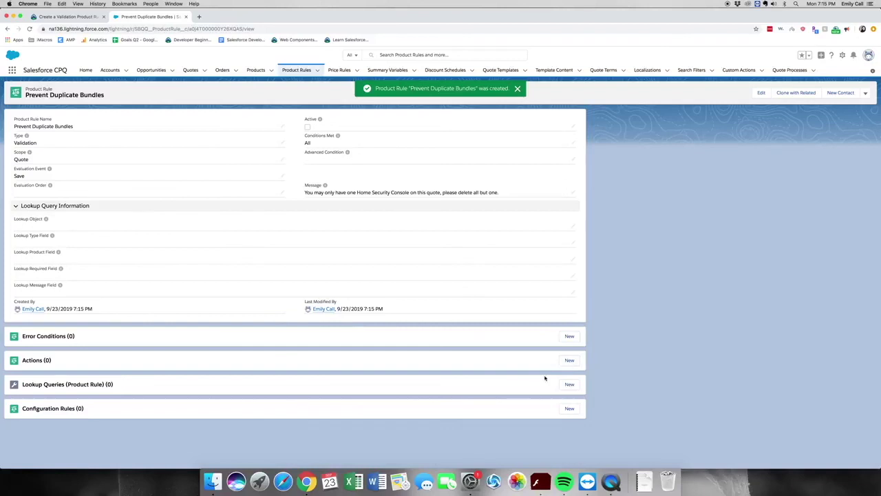
Step: Add an error condition testing whether Sum of Quantity for Home Security Console Quote Lines is greater than the value 1, and save it
{"action": "left_click", "coordinate": [569, 336]}
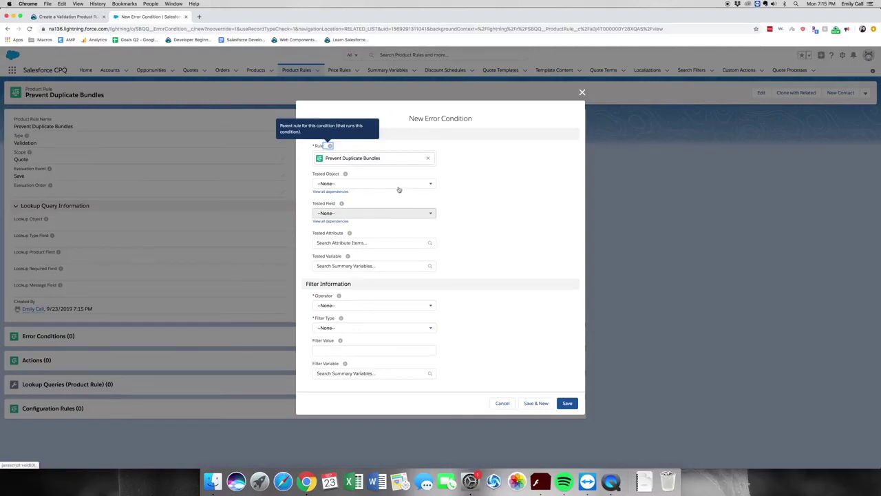
{"action": "left_click", "coordinate": [385, 268]}
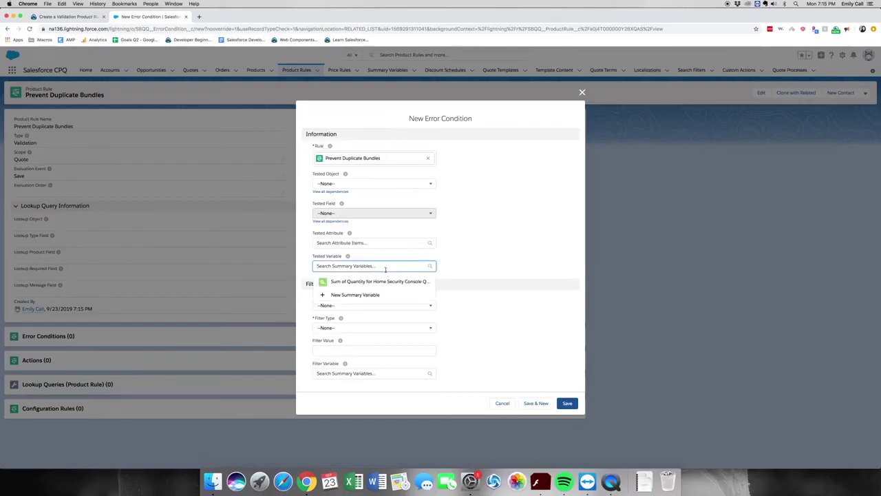
{"action": "left_click", "coordinate": [391, 280]}
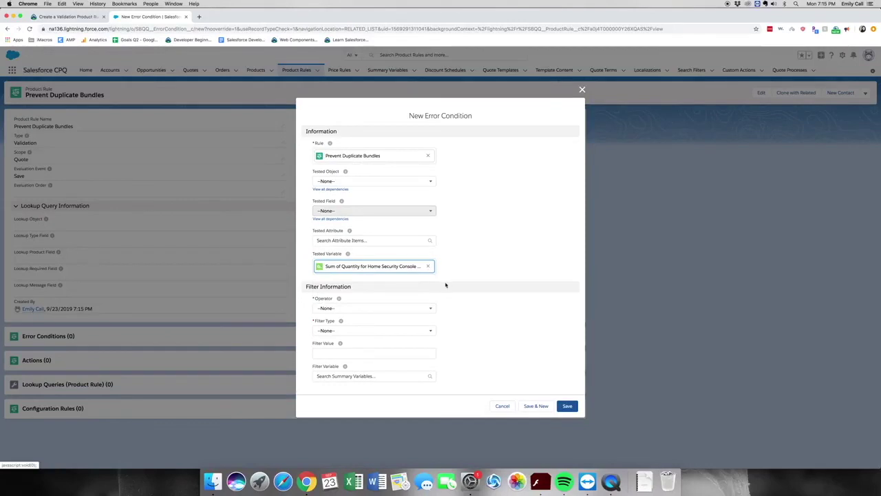
{"action": "left_click", "coordinate": [362, 311]}
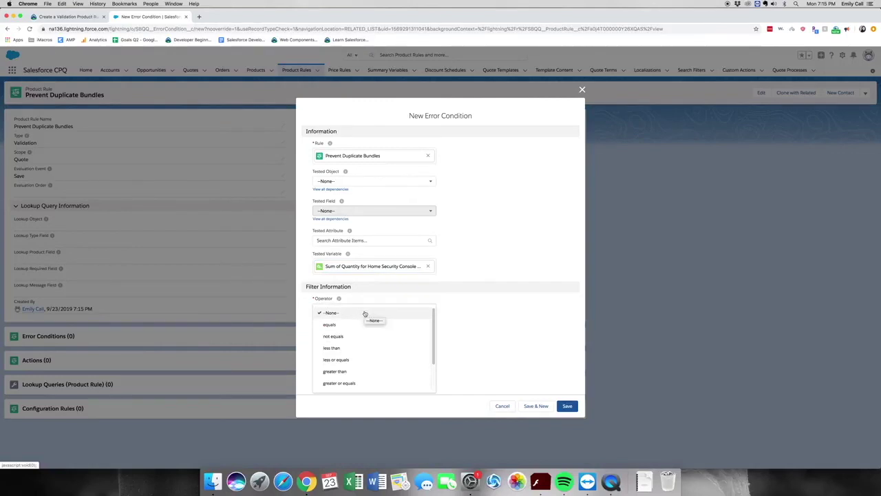
{"action": "left_click", "coordinate": [368, 372]}
{"action": "left_click", "coordinate": [344, 354]}
{"action": "left_click", "coordinate": [357, 332]}
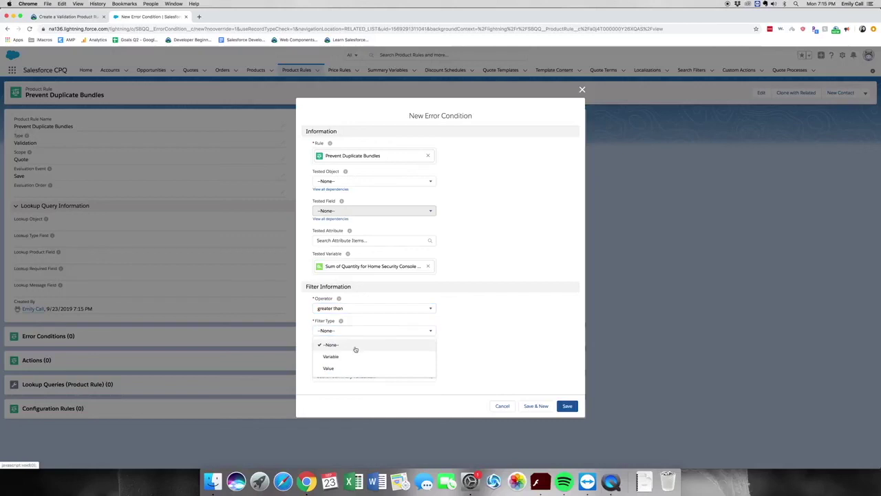
{"action": "left_click", "coordinate": [346, 366]}
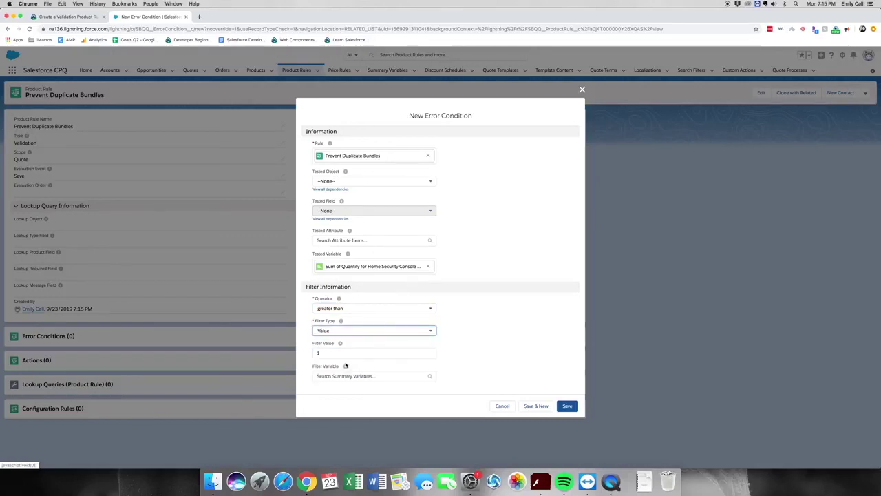
{"action": "left_click", "coordinate": [565, 406]}
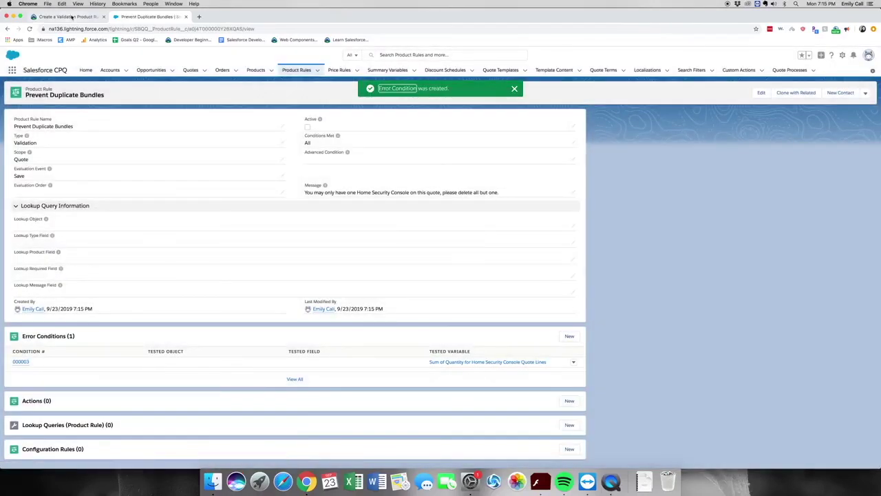
Step: Switch to Trailhead and verify the Create a Validation Product Rule Using a Summary Variable step
{"action": "left_click", "coordinate": [68, 16]}
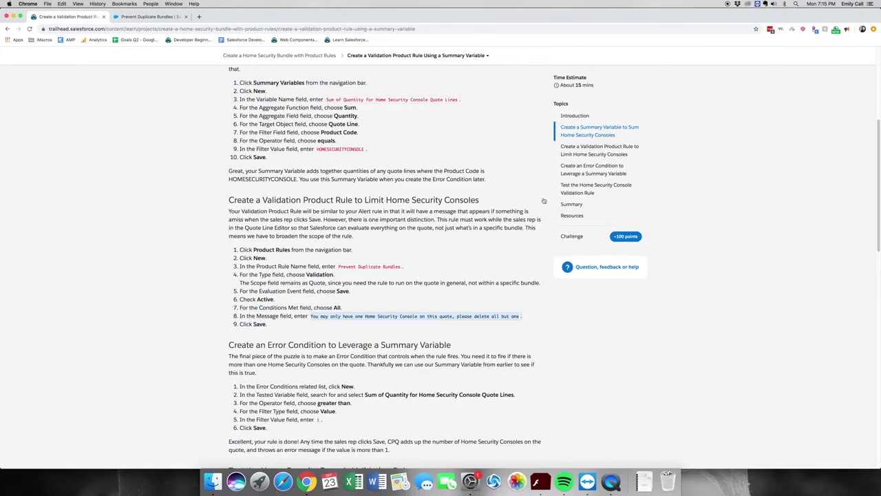
{"action": "left_click", "coordinate": [620, 237]}
{"action": "left_click", "coordinate": [288, 278]}
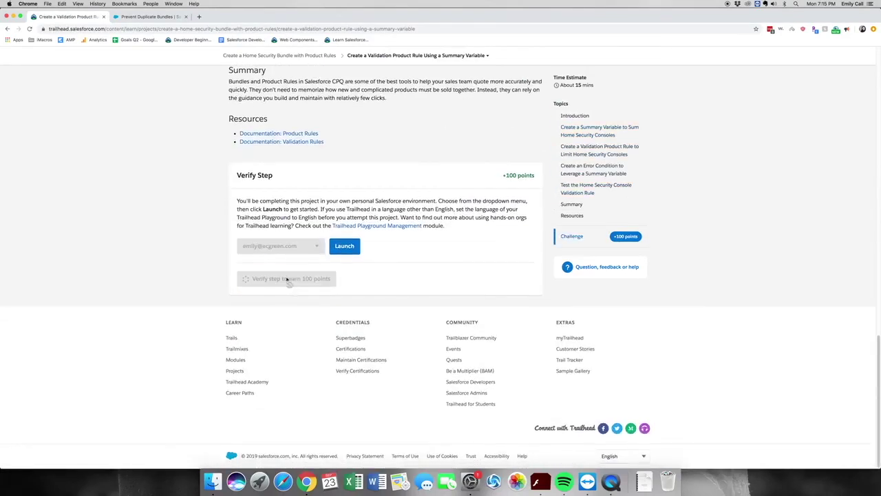